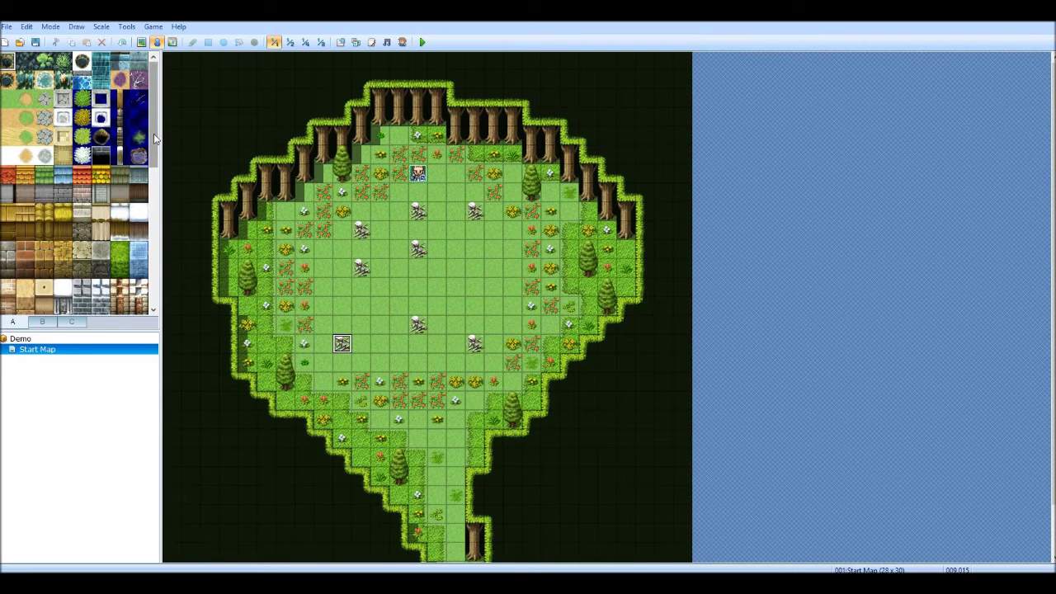
# Open the Database from the Tools menu to view the first actor, vanburman
pyautogui.click(14, 26)
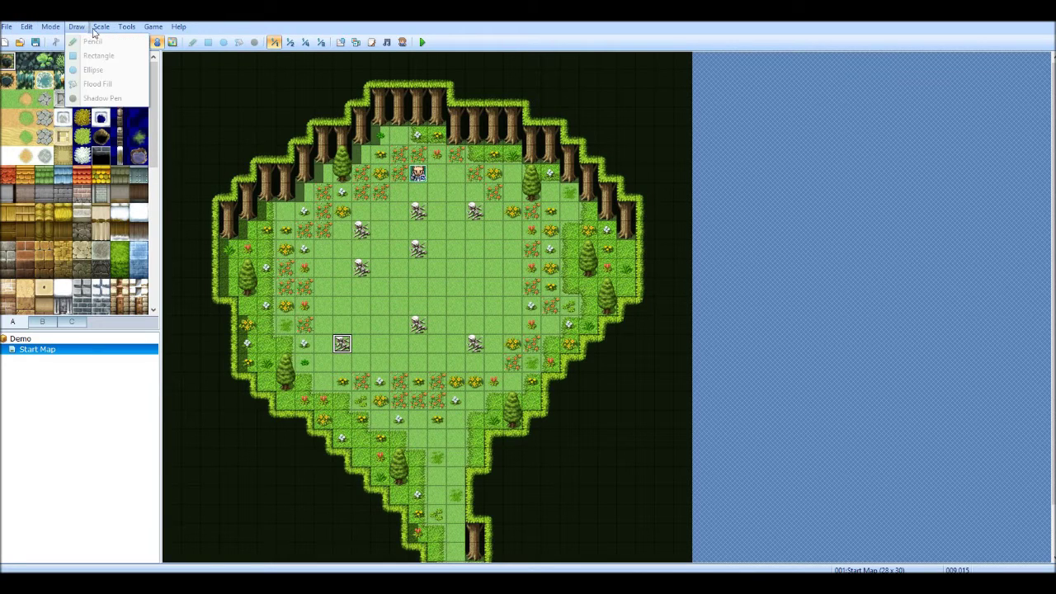
pyautogui.moveTo(150, 31)
pyautogui.click(146, 41)
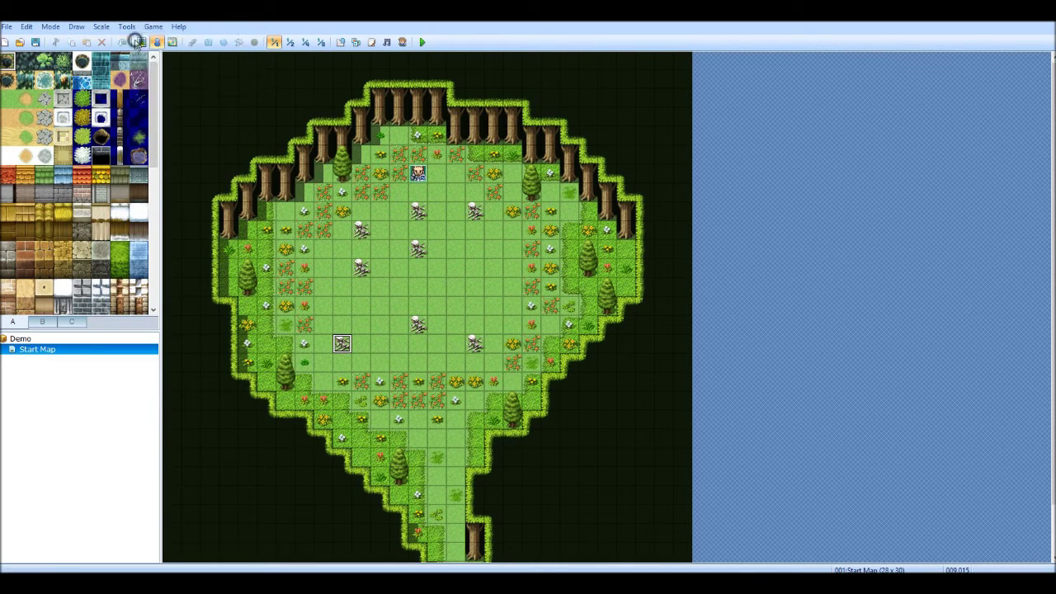
pyautogui.click(283, 105)
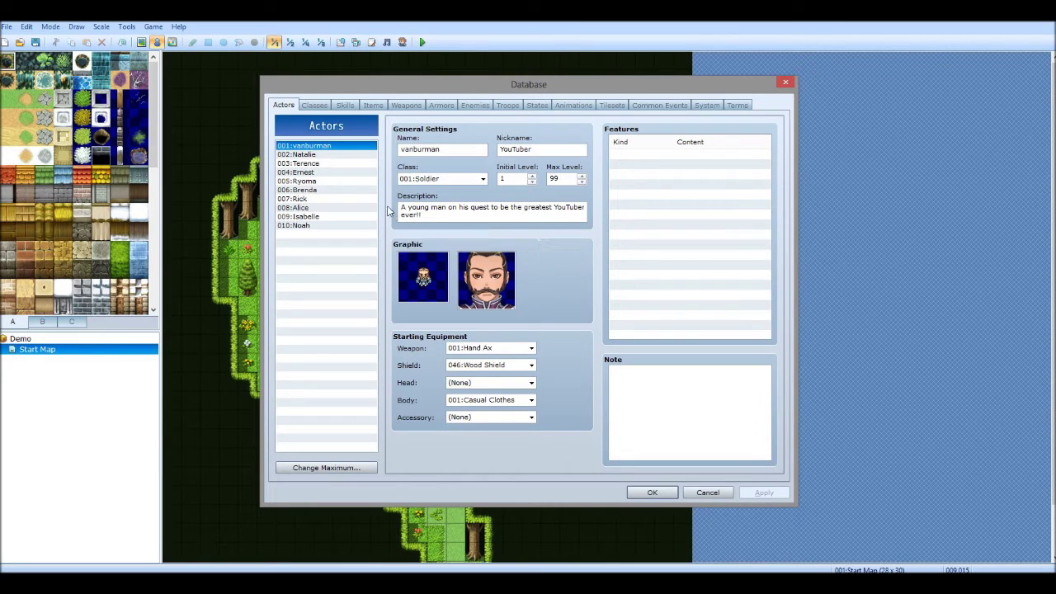
pyautogui.click(747, 162)
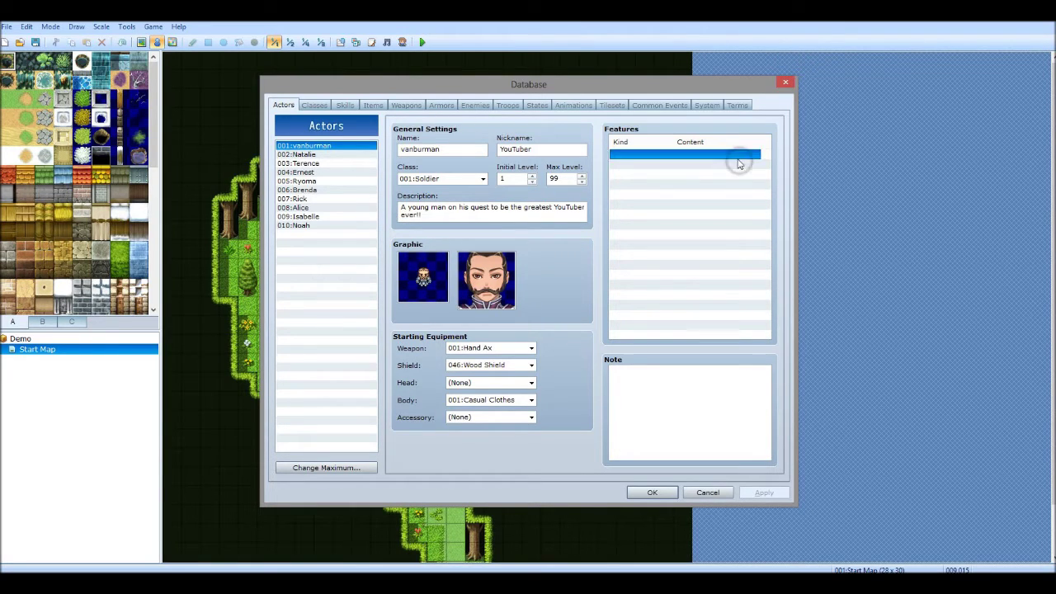
pyautogui.click(295, 172)
pyautogui.click(293, 199)
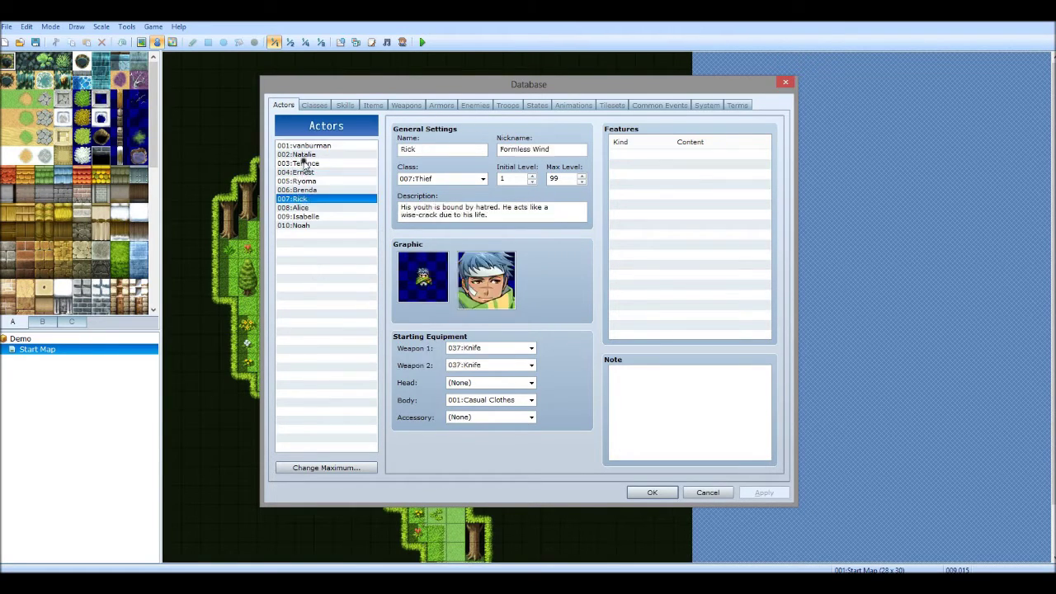
pyautogui.click(296, 154)
pyautogui.click(304, 145)
pyautogui.doubleClick(657, 160)
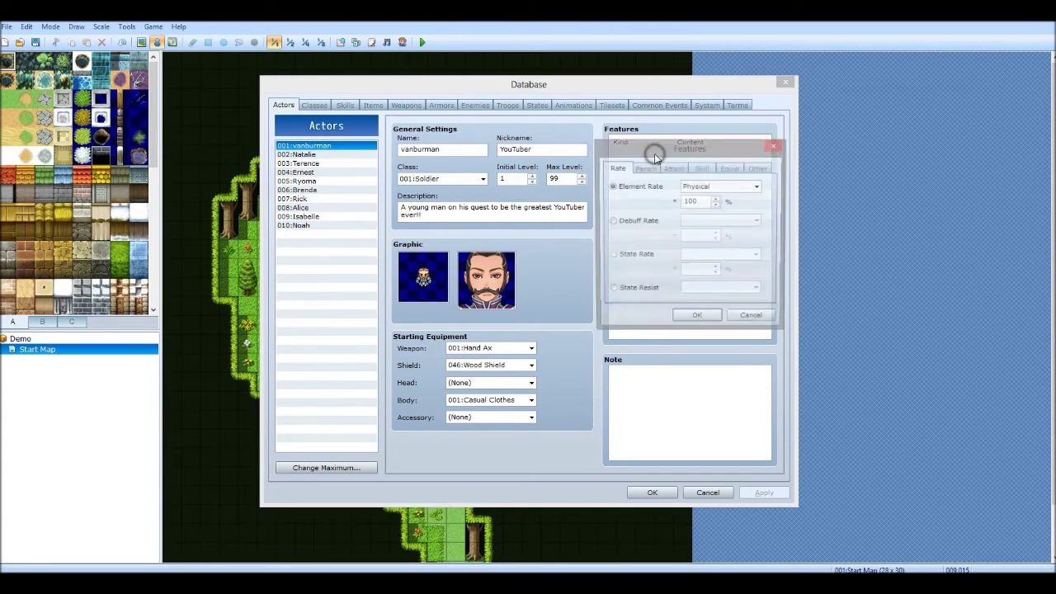
pyautogui.click(670, 168)
pyautogui.click(701, 168)
pyautogui.click(731, 168)
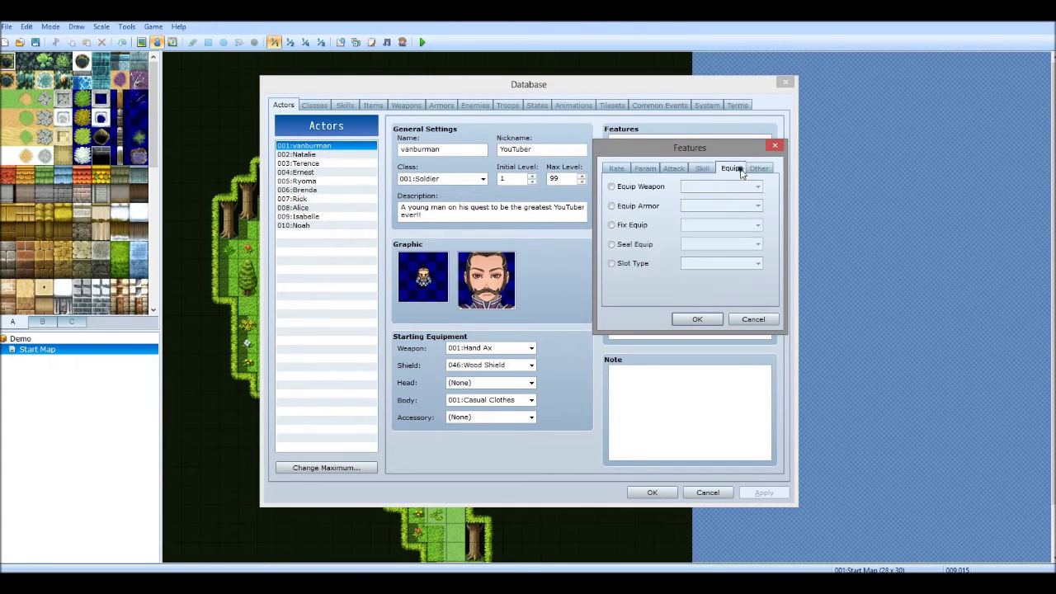
pyautogui.click(775, 146)
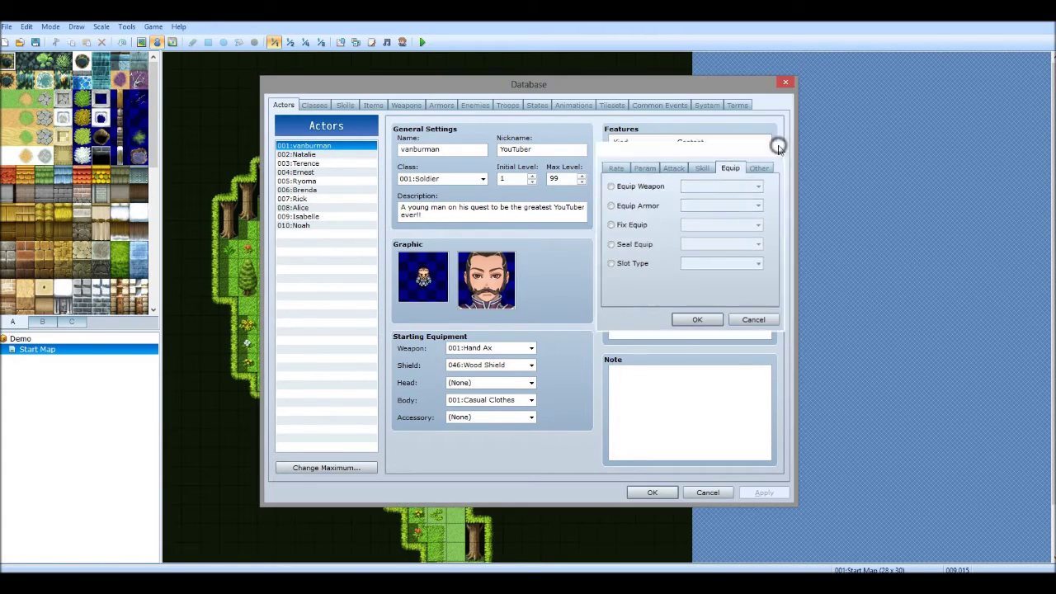
pyautogui.doubleClick(443, 277)
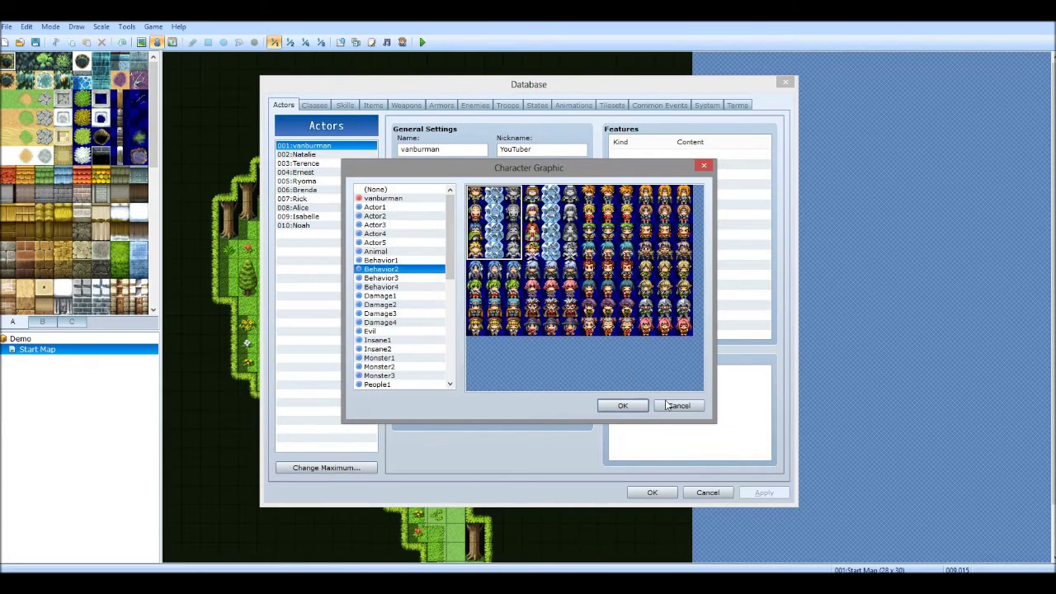
pyautogui.click(678, 405)
pyautogui.click(651, 492)
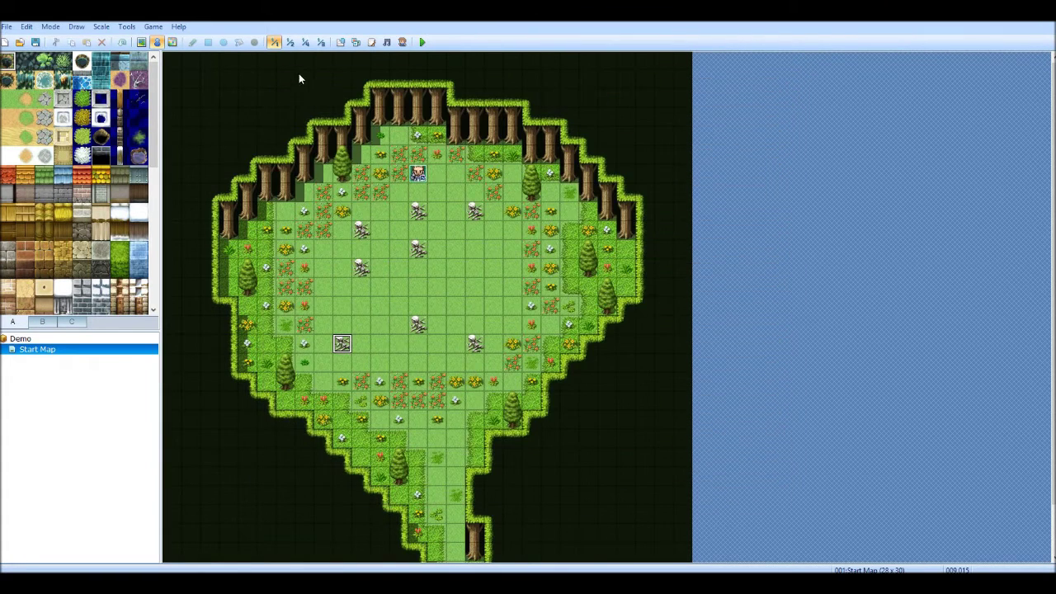
pyautogui.click(340, 42)
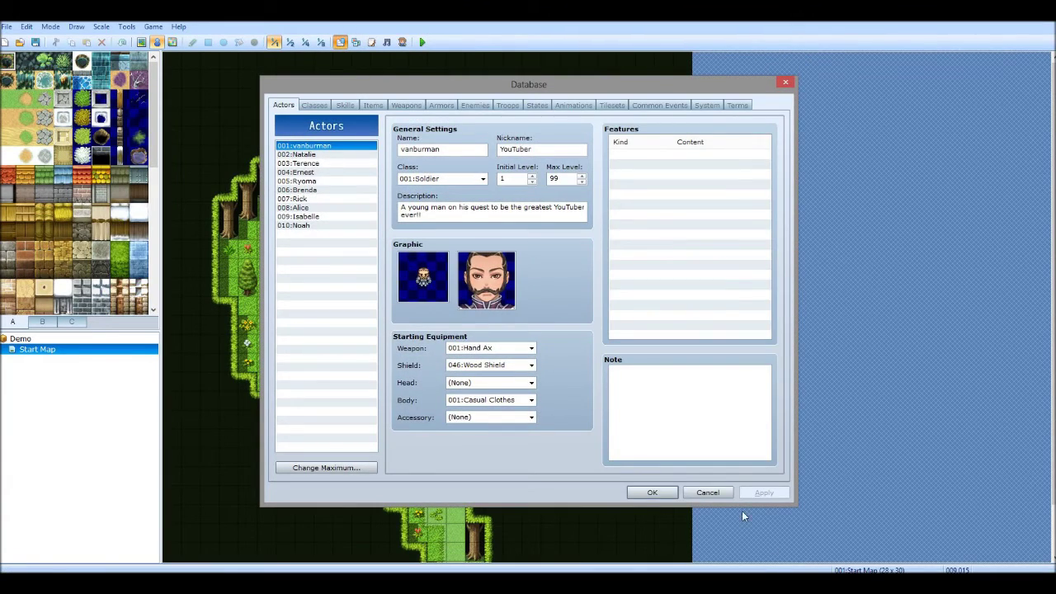
pyautogui.click(721, 492)
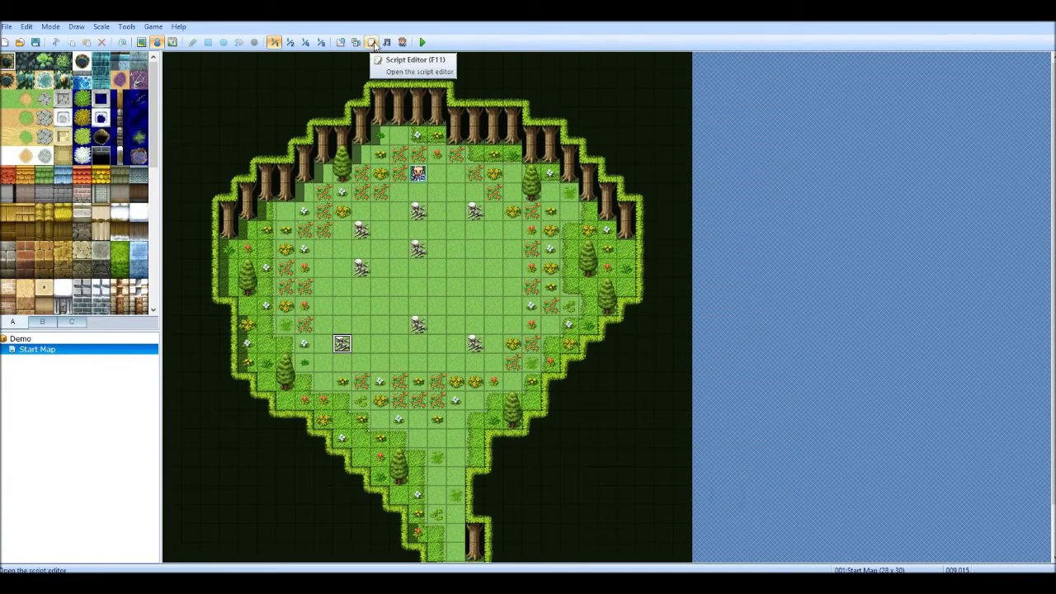
# Open the Resource Manager and preview the Battlers image Paladin_f
pyautogui.click(355, 42)
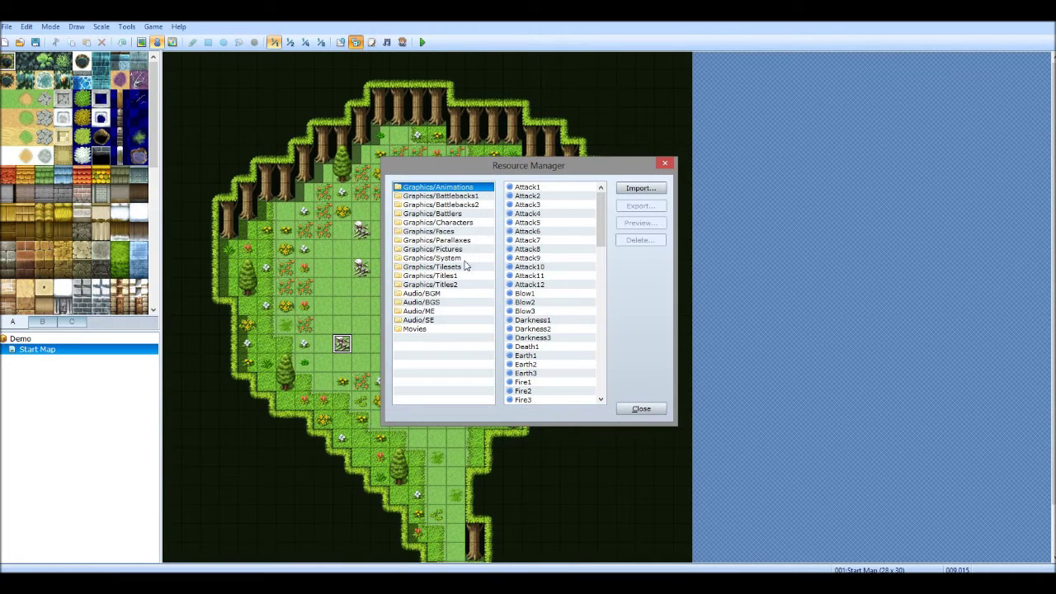
pyautogui.click(448, 213)
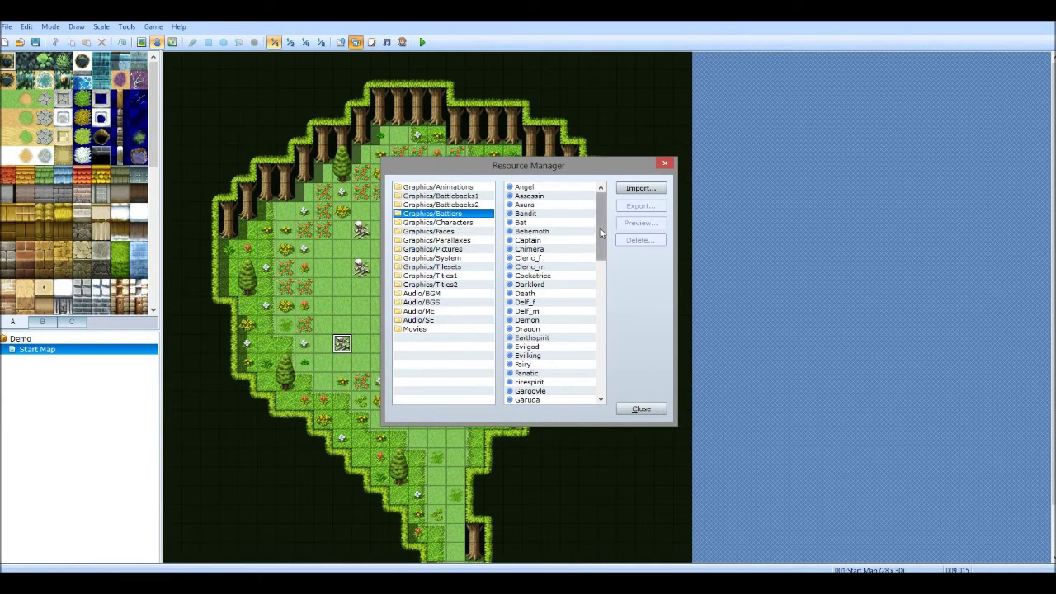
pyautogui.moveTo(601, 233); pyautogui.dragTo(591, 321)
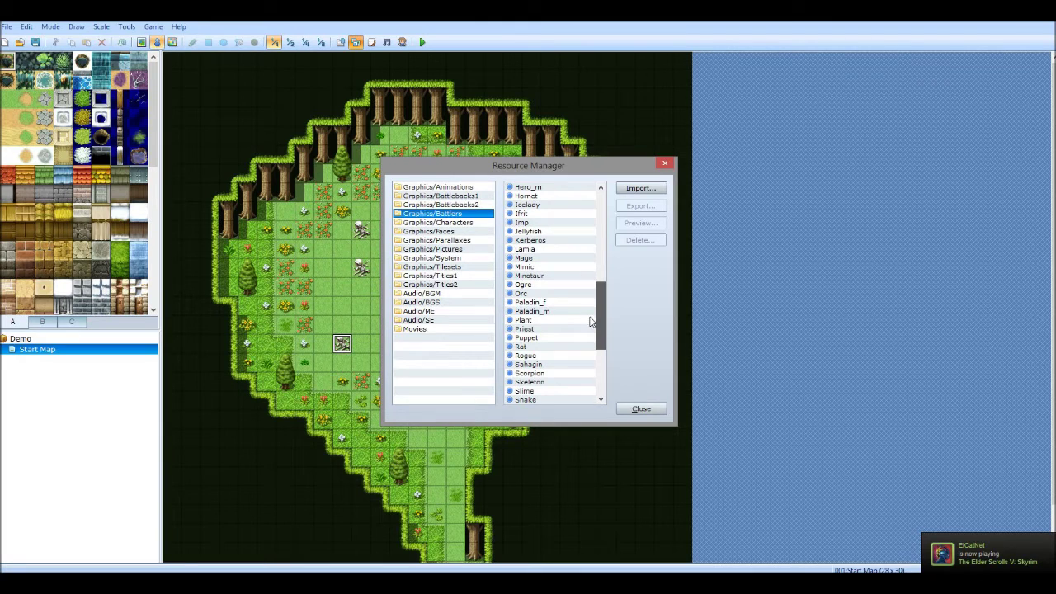
pyautogui.doubleClick(561, 302)
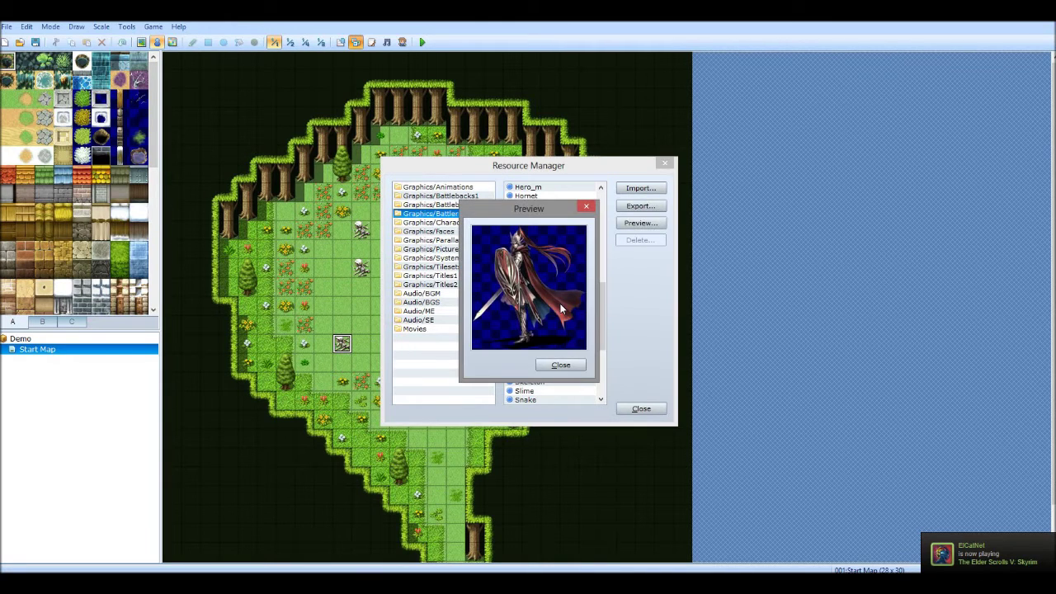
pyautogui.click(559, 363)
# Preview the Actor4 sheet in Graphics/Characters and begin importing a new character sheet
pyautogui.click(445, 222)
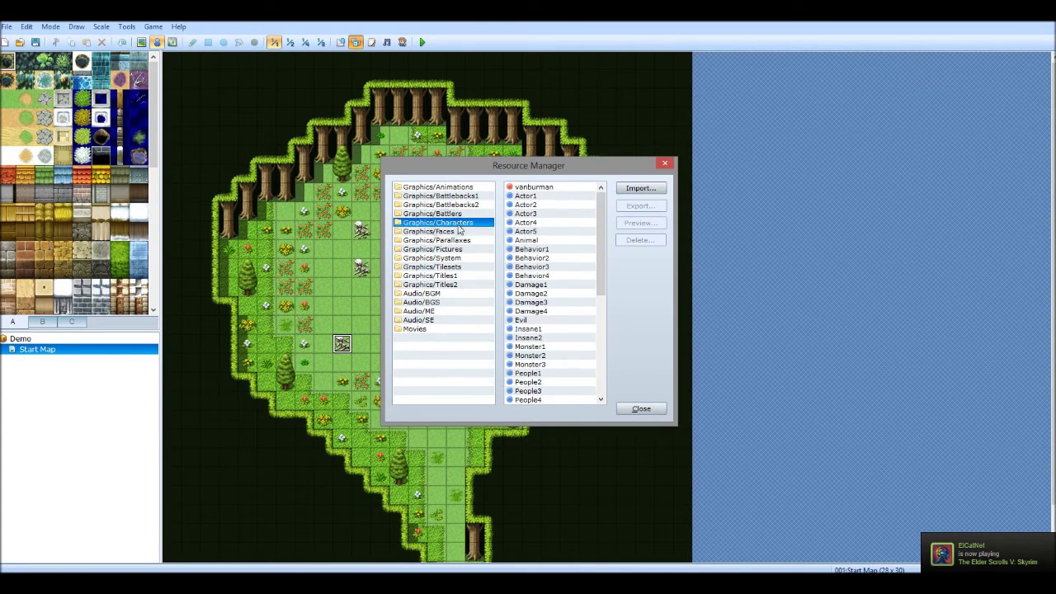
pyautogui.doubleClick(545, 223)
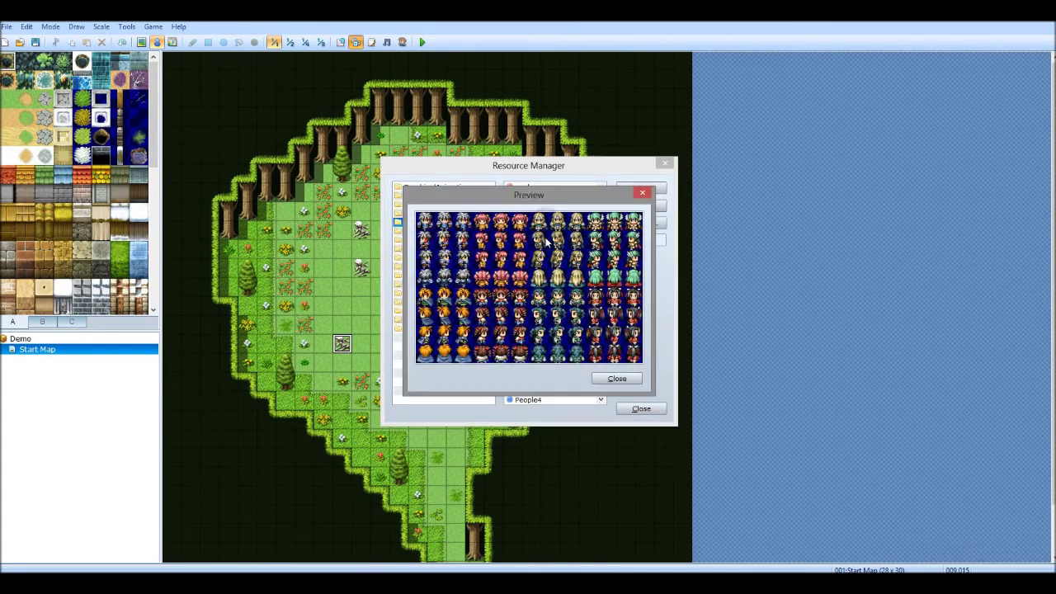
pyautogui.click(617, 377)
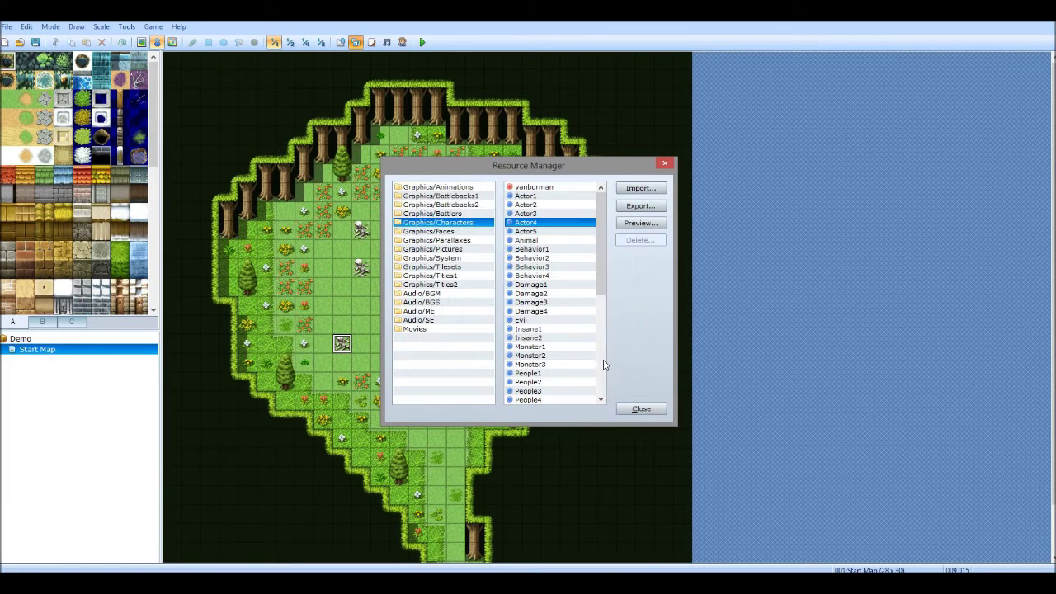
pyautogui.click(633, 187)
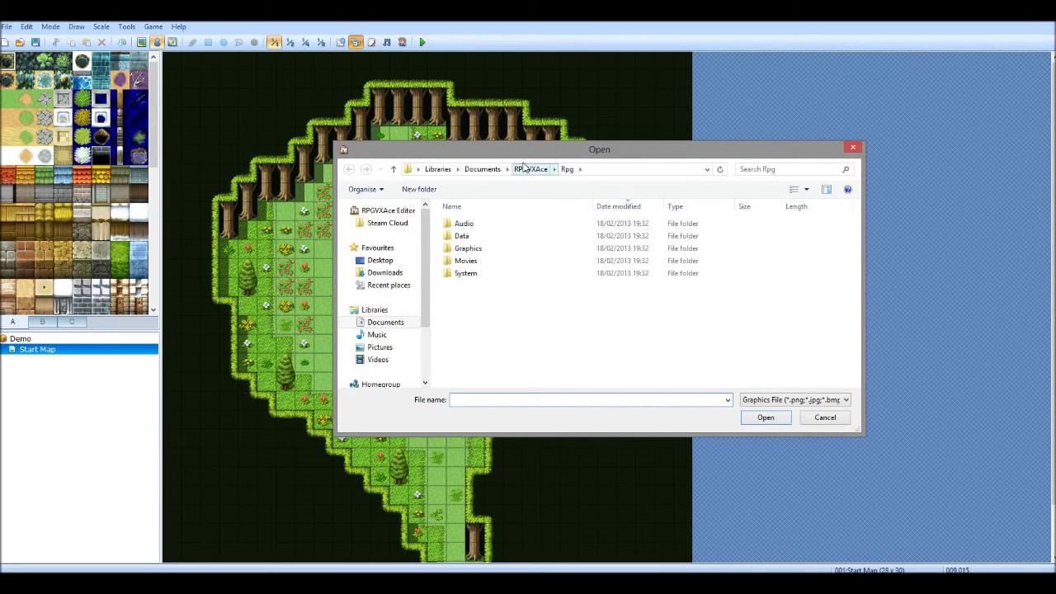
# Import the Wilfred sprite sheet from The End of an Age's Graphics/Characters folder
pyautogui.click(535, 169)
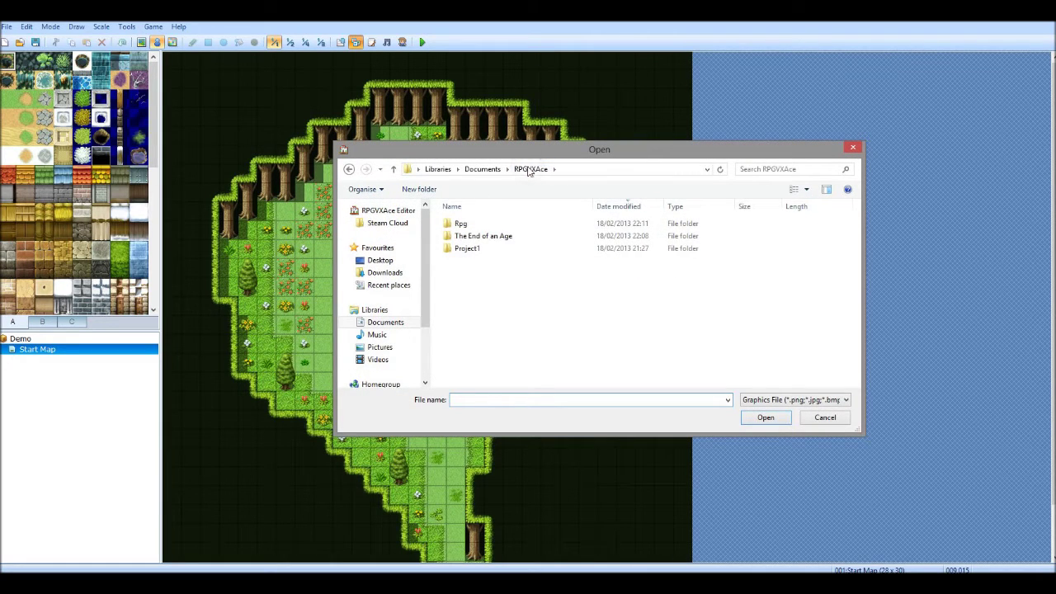
pyautogui.doubleClick(504, 236)
pyautogui.doubleClick(481, 261)
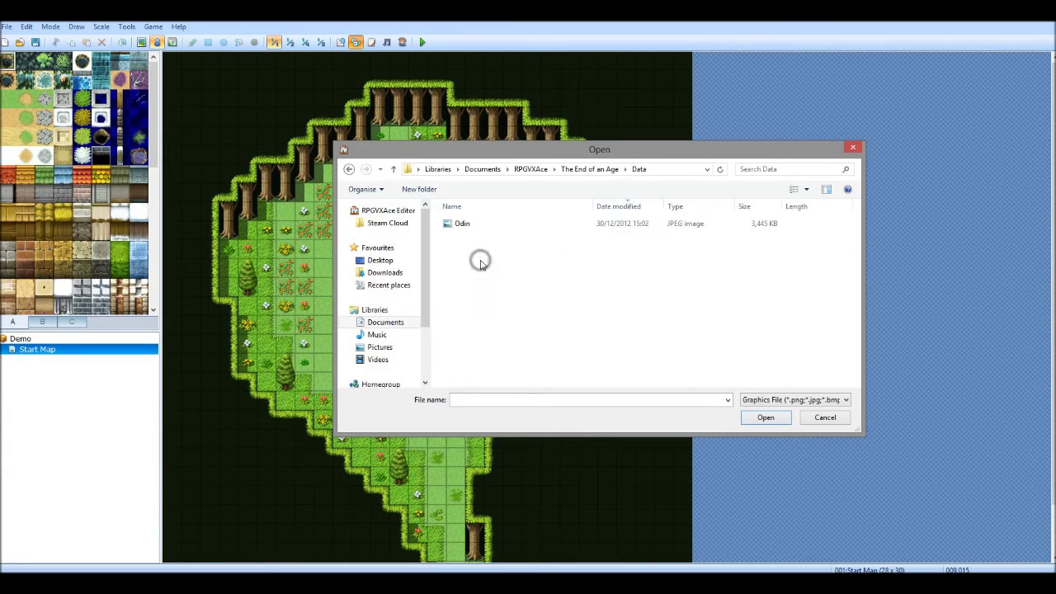
pyautogui.click(347, 170)
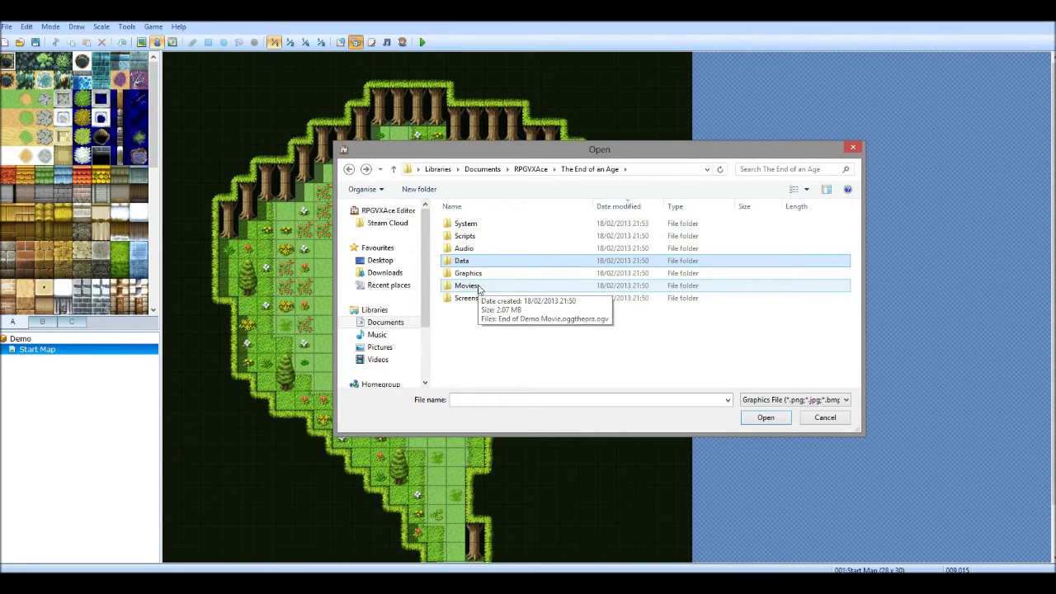
pyautogui.doubleClick(483, 273)
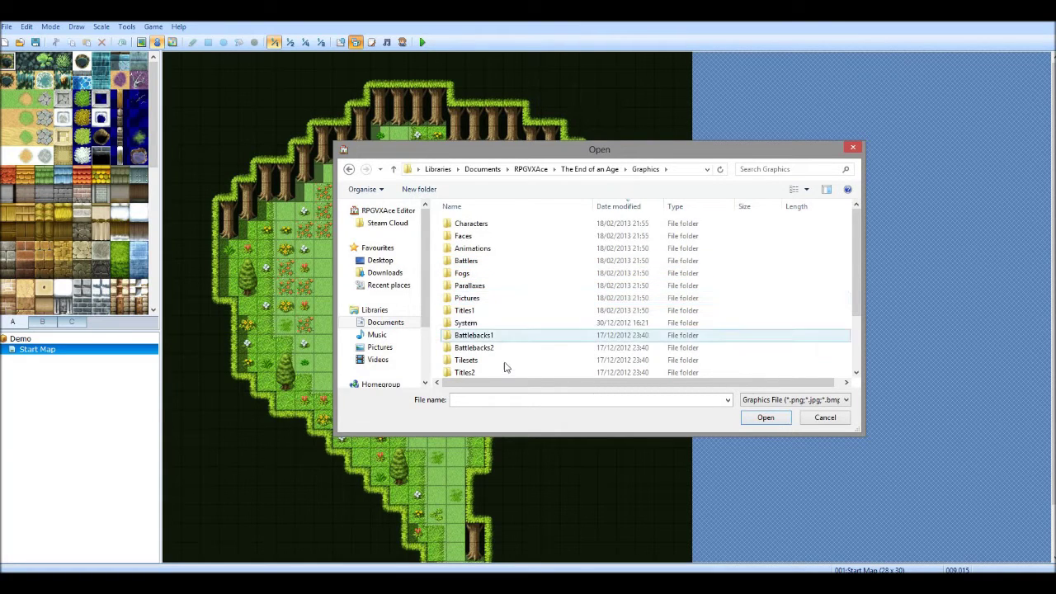
pyautogui.doubleClick(489, 225)
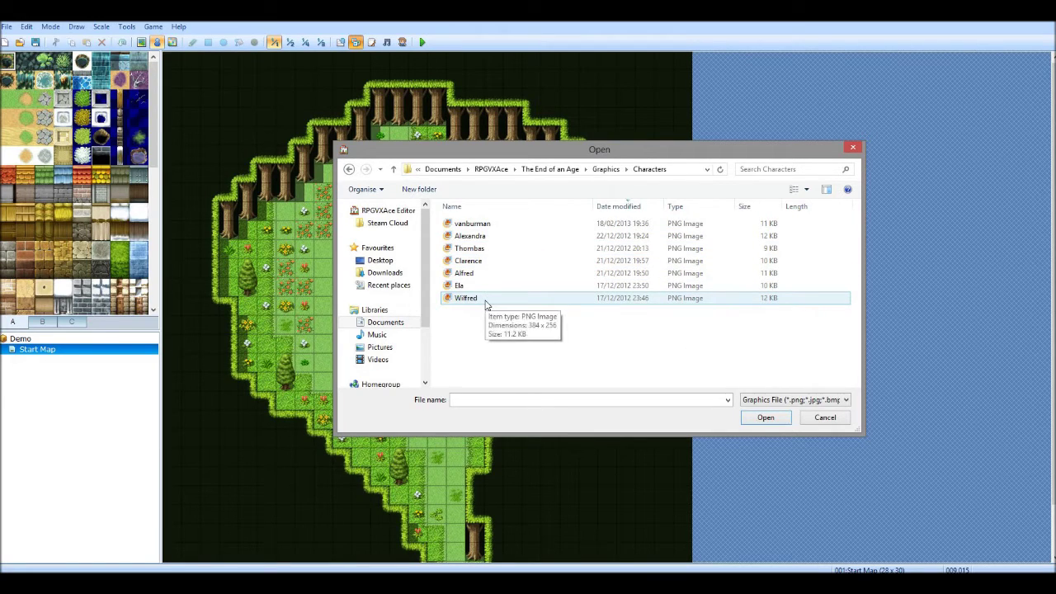
pyautogui.click(485, 301)
pyautogui.click(481, 299)
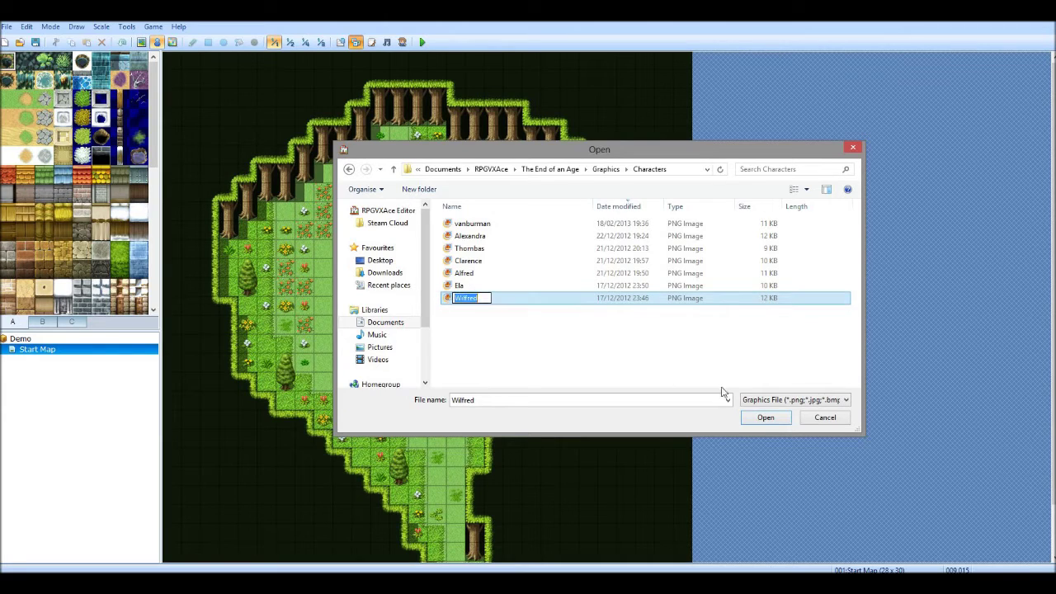
pyautogui.click(765, 417)
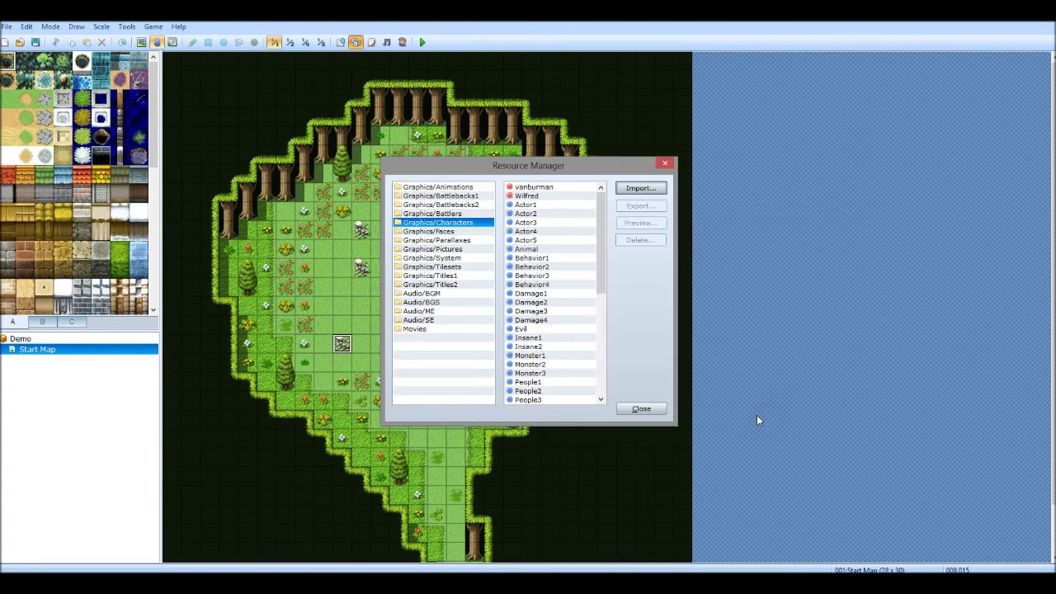
# Preview the newly imported Wilfred sprite sheet
pyautogui.click(552, 196)
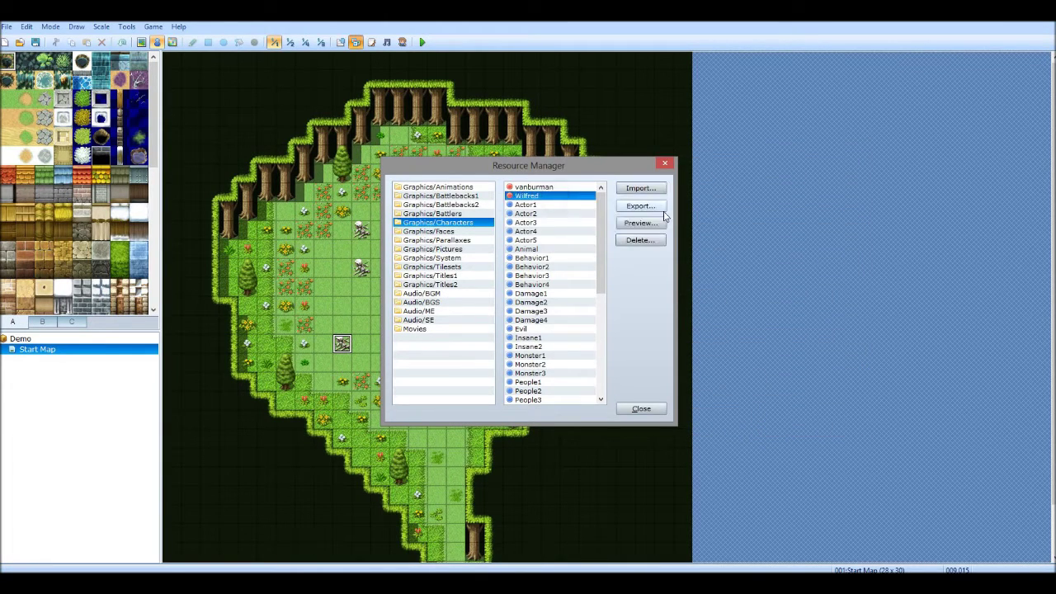
pyautogui.doubleClick(554, 197)
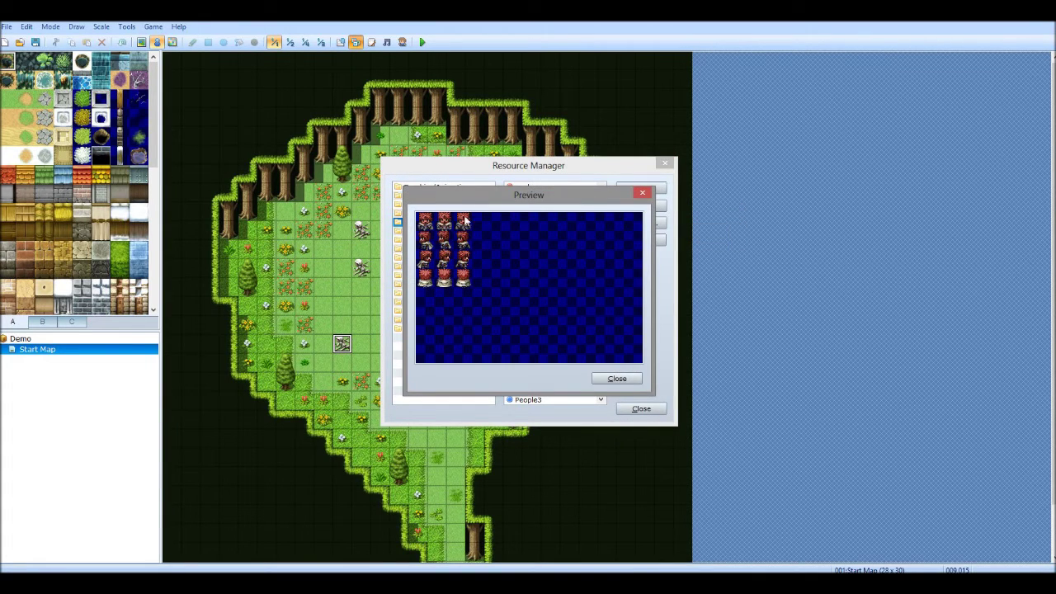
pyautogui.click(616, 378)
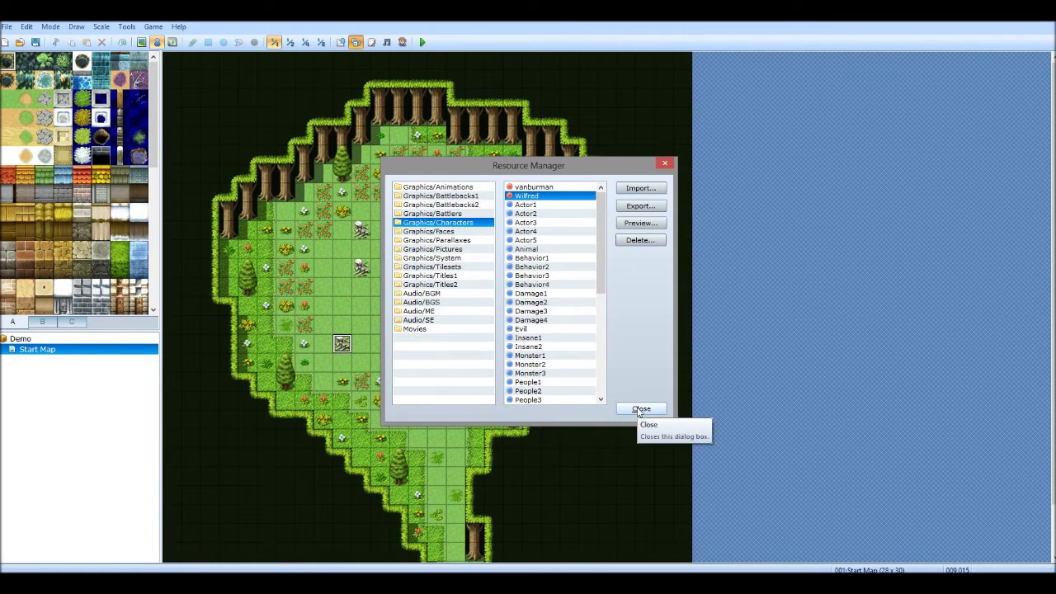
# Close the Resource Manager and reopen the Database
pyautogui.click(641, 409)
pyautogui.click(126, 27)
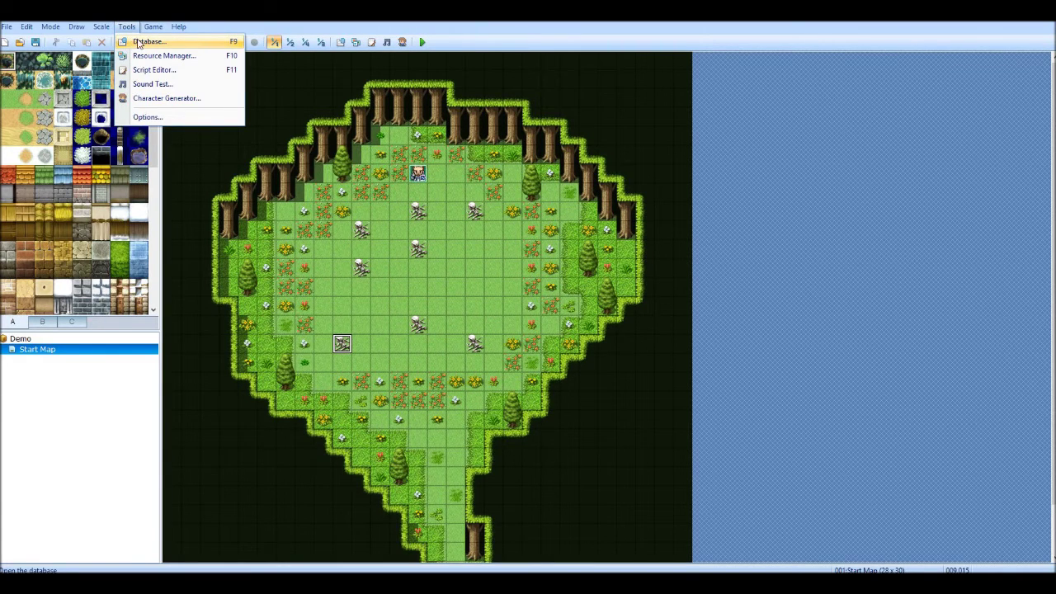
pyautogui.click(139, 42)
# Set actor 002 Natalie's walking sprite to the Wilfred sheet and apply the change
pyautogui.click(324, 157)
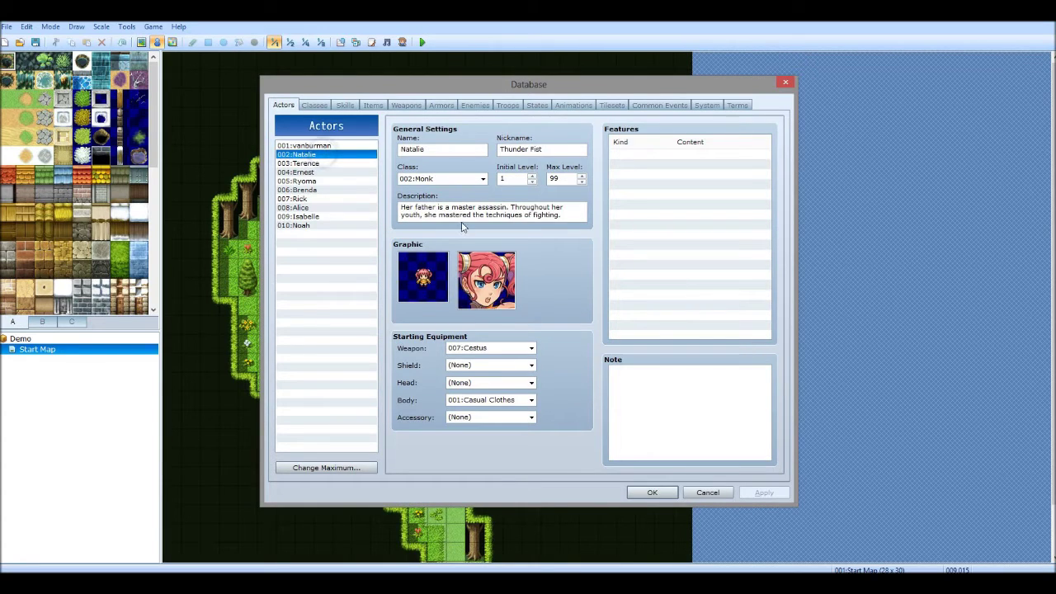
pyautogui.doubleClick(428, 289)
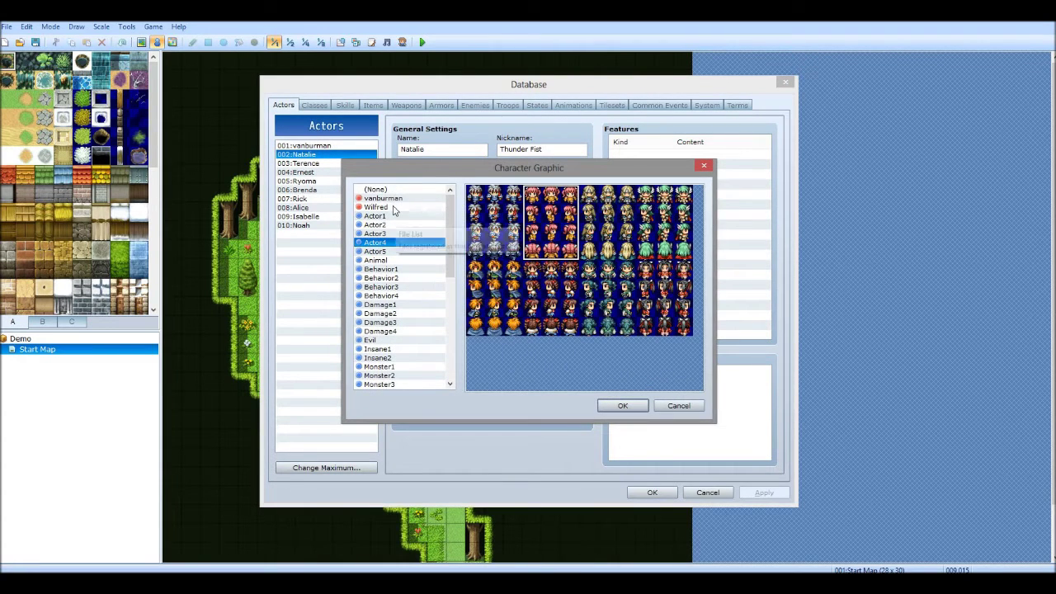
pyautogui.click(393, 198)
pyautogui.click(424, 207)
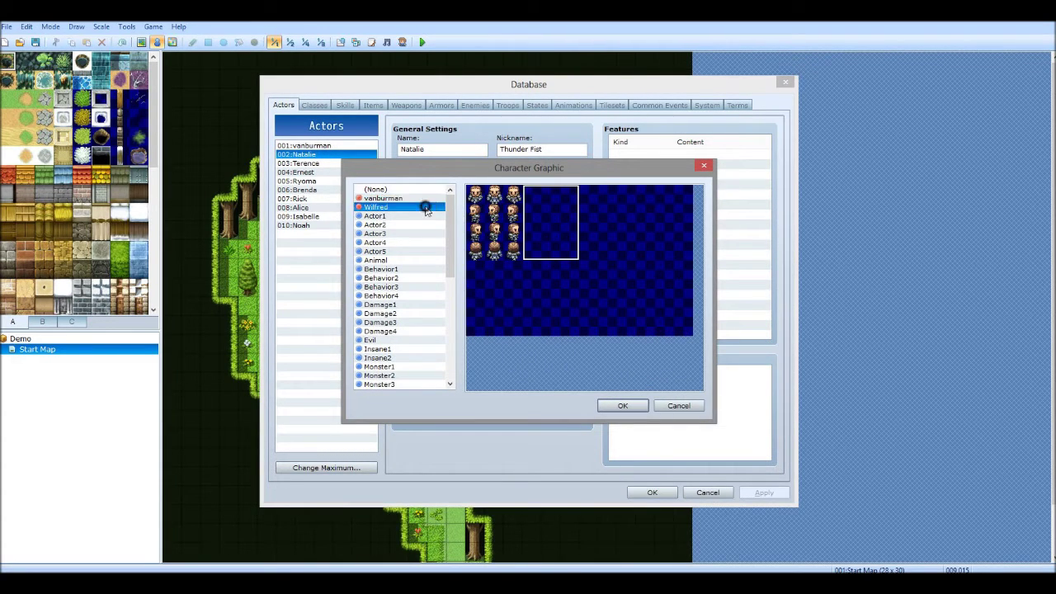
pyautogui.click(623, 405)
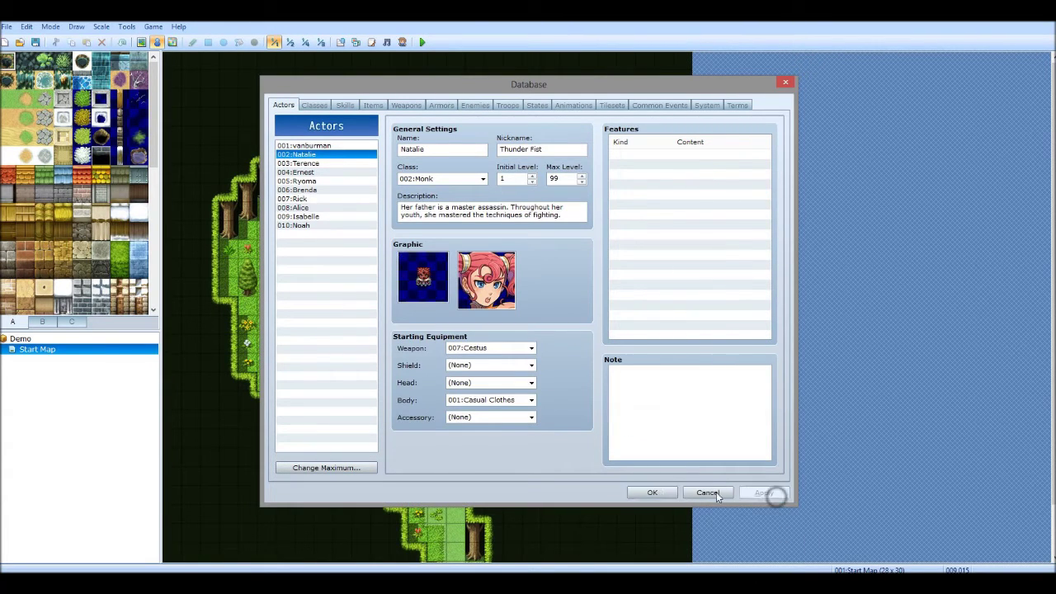
pyautogui.click(764, 492)
pyautogui.click(651, 492)
# Open and close the Script Editor twice
pyautogui.click(372, 43)
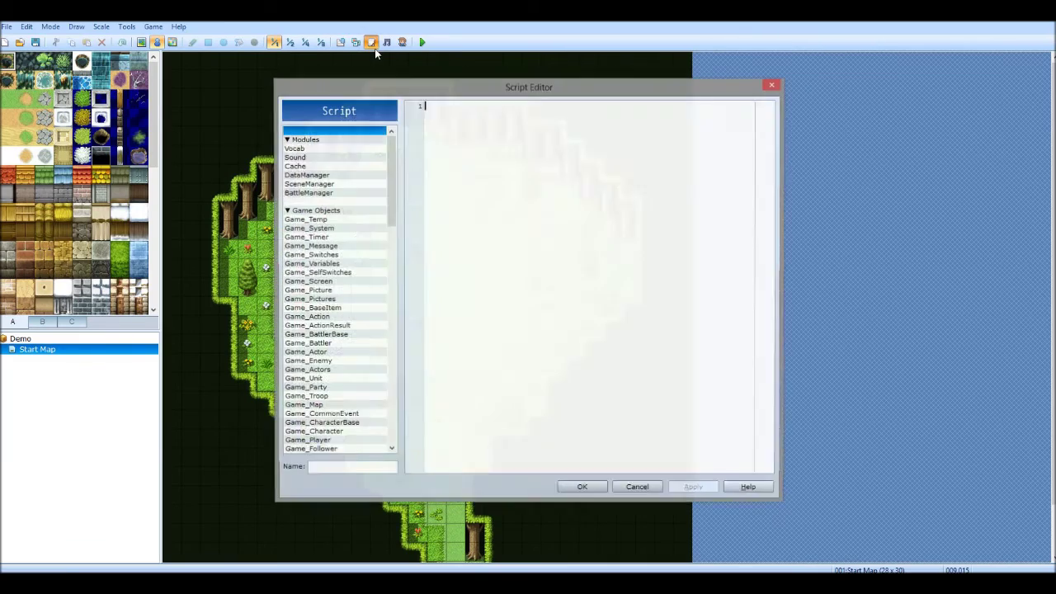
pyautogui.click(774, 85)
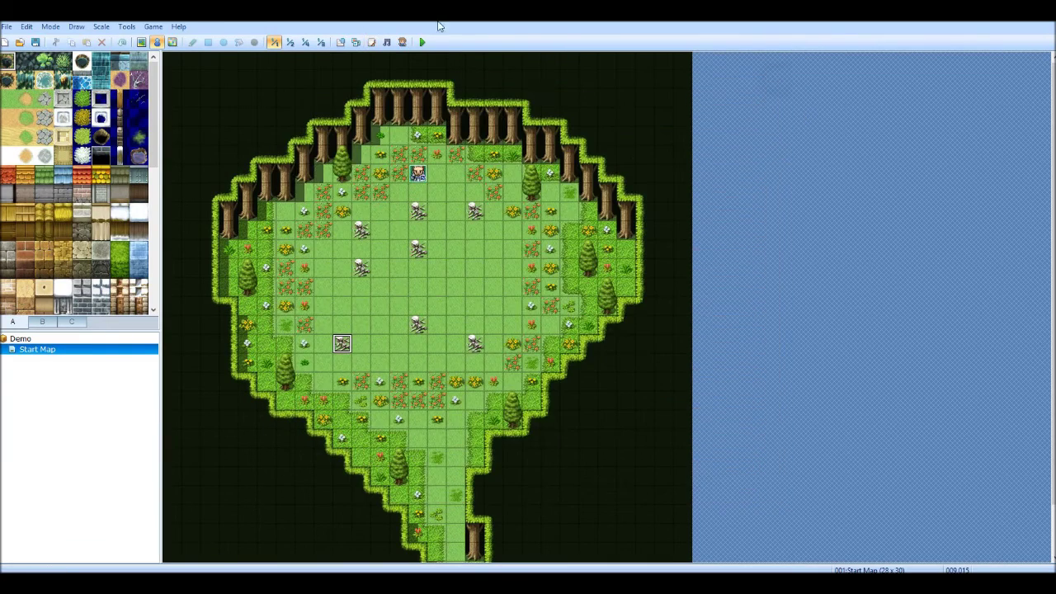
pyautogui.click(372, 43)
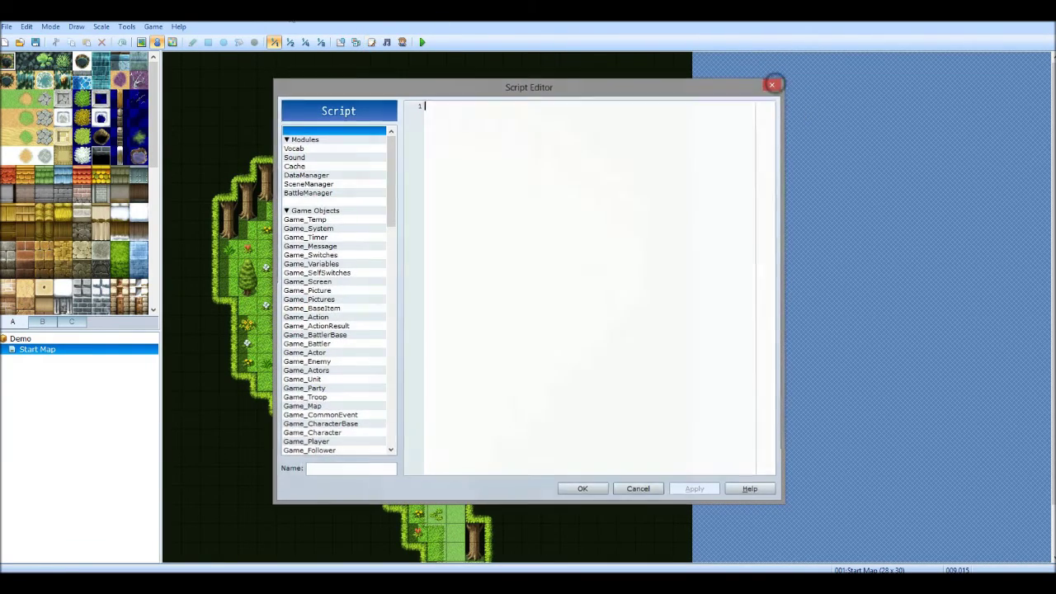
pyautogui.click(772, 84)
# Import the Wilfred face image into Graphics/Faces and preview it
pyautogui.click(355, 42)
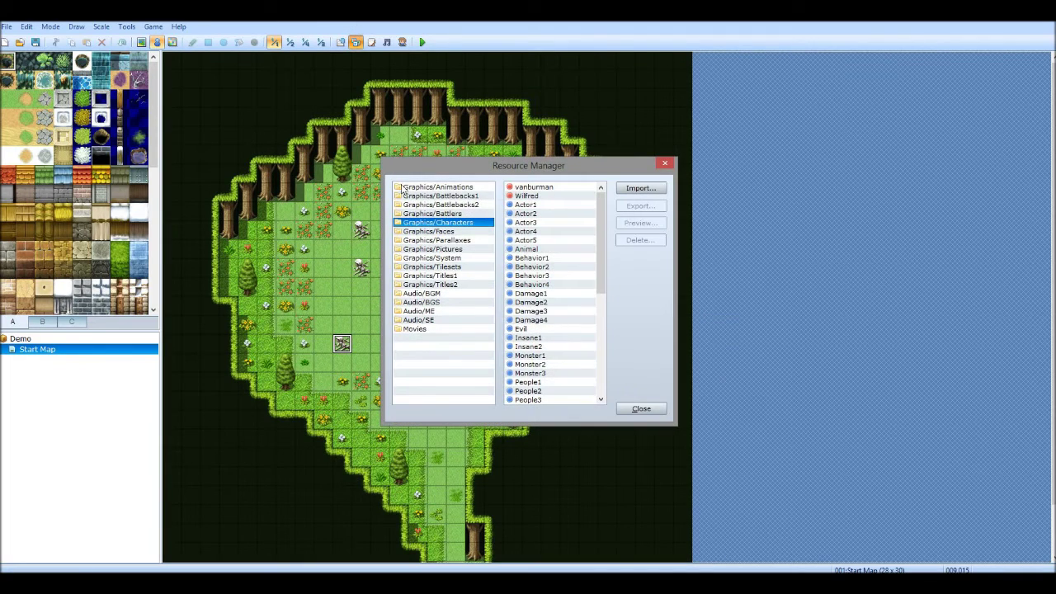
pyautogui.click(442, 231)
pyautogui.click(630, 197)
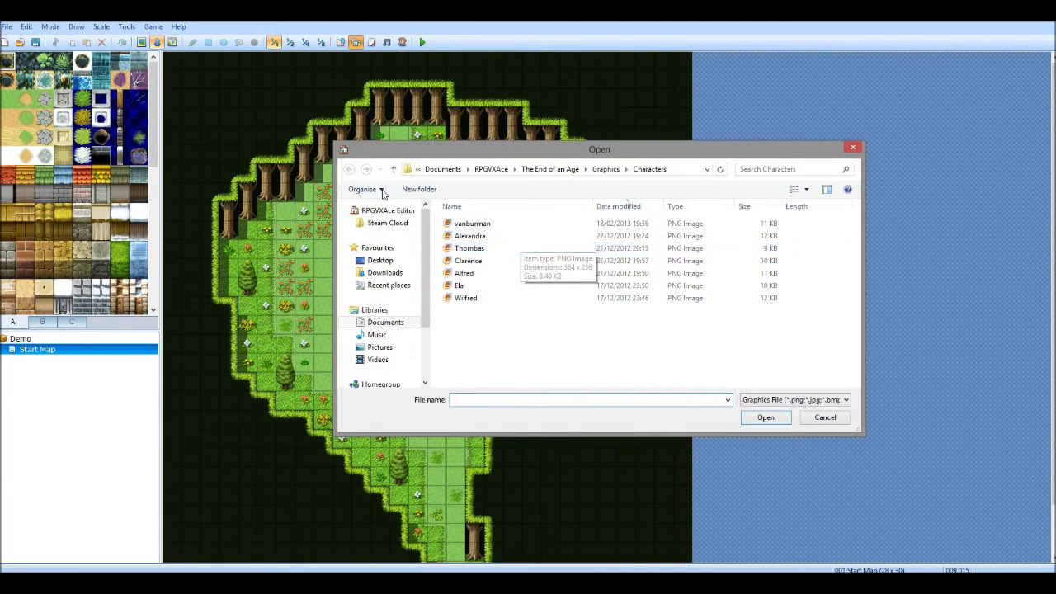
pyautogui.click(606, 169)
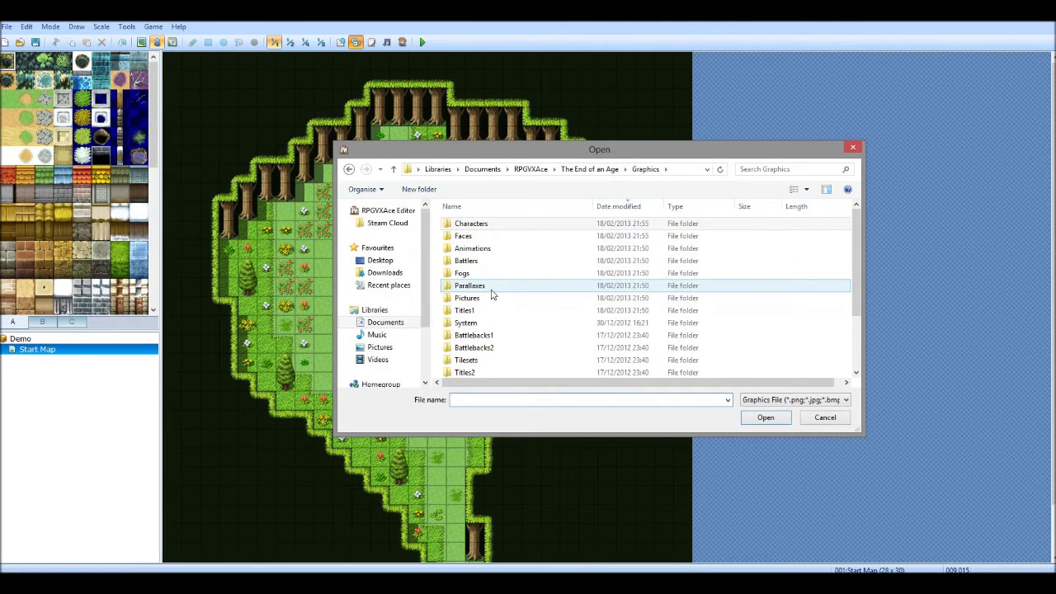
pyautogui.doubleClick(467, 236)
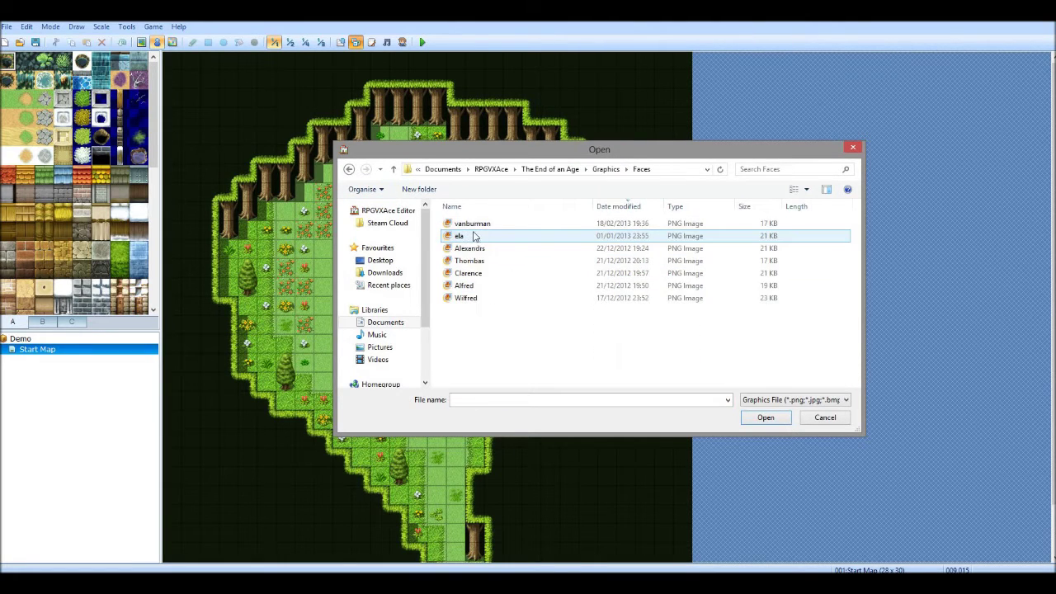
pyautogui.click(488, 225)
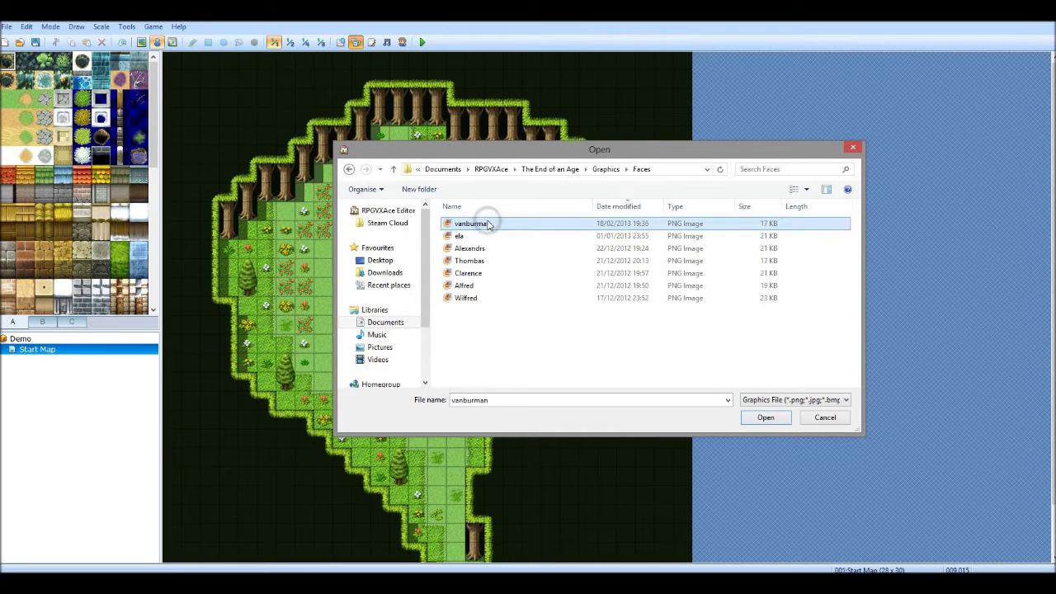
pyautogui.doubleClick(493, 299)
pyautogui.click(546, 200)
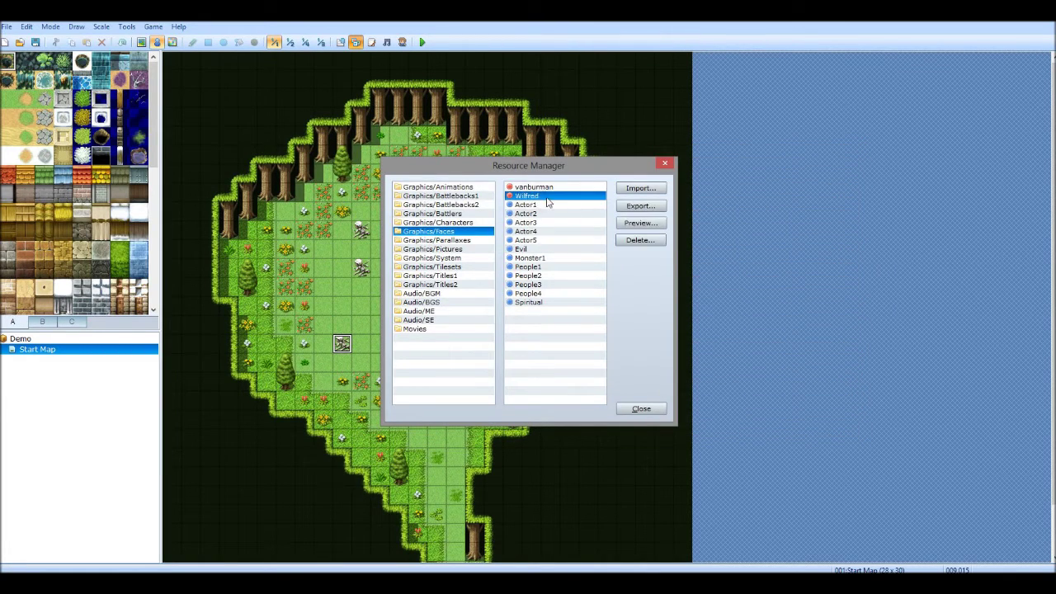
pyautogui.doubleClick(546, 201)
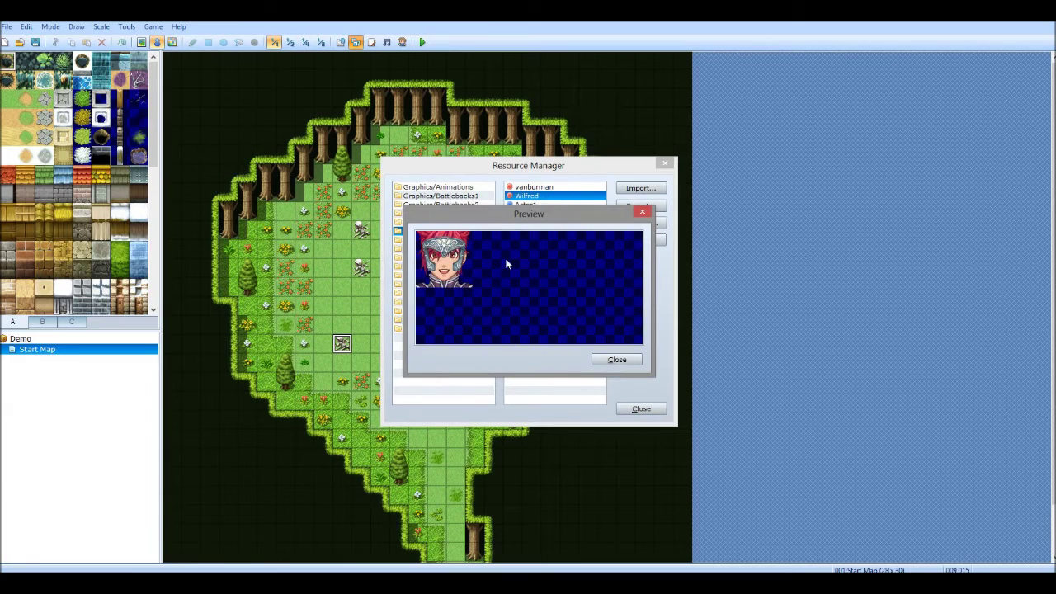
pyautogui.click(619, 360)
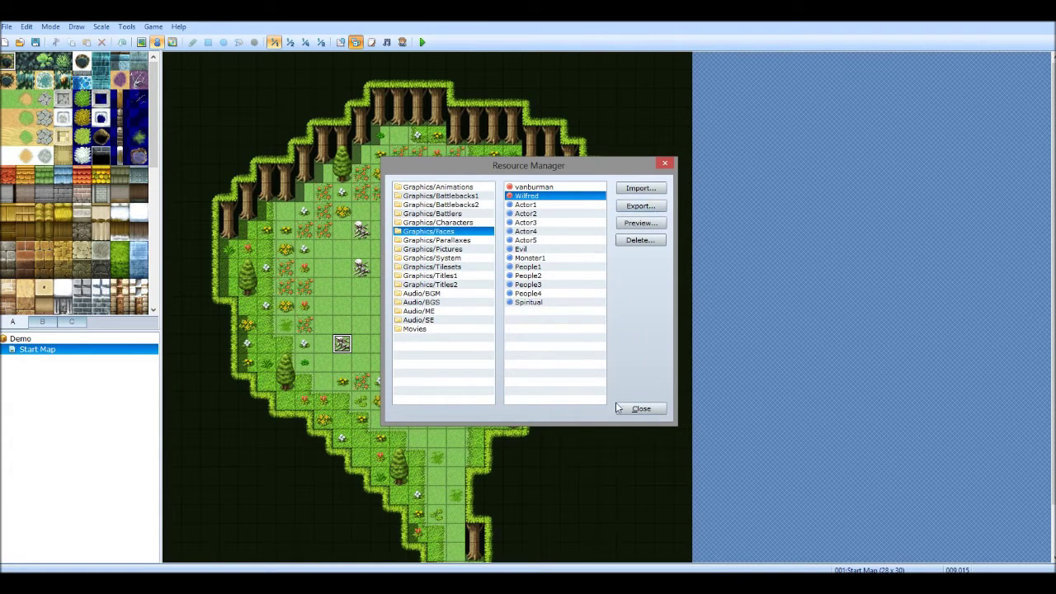
# Close the Resource Manager and reopen the Database
pyautogui.click(640, 410)
pyautogui.click(126, 26)
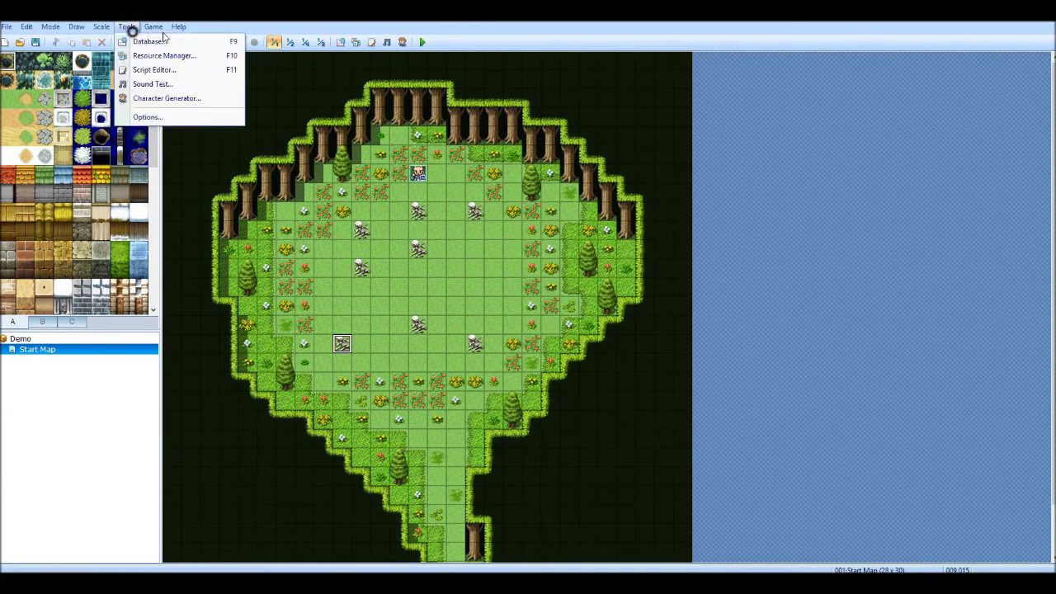
pyautogui.moveTo(152, 26)
pyautogui.click(335, 39)
pyautogui.click(340, 42)
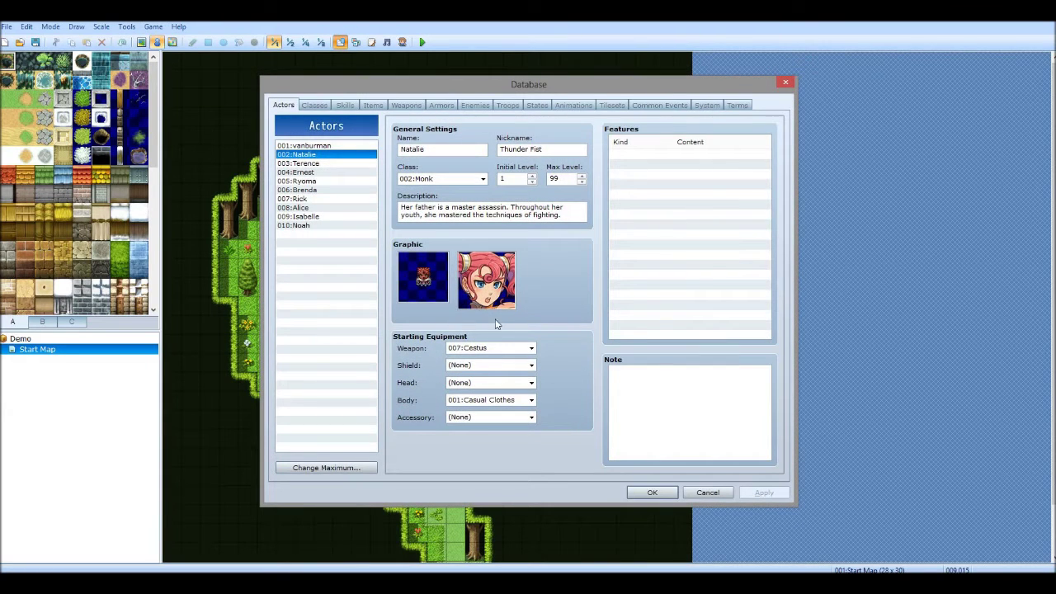
# Give actor 002 the first Wilfred face portrait and select the name field
pyautogui.doubleClick(469, 268)
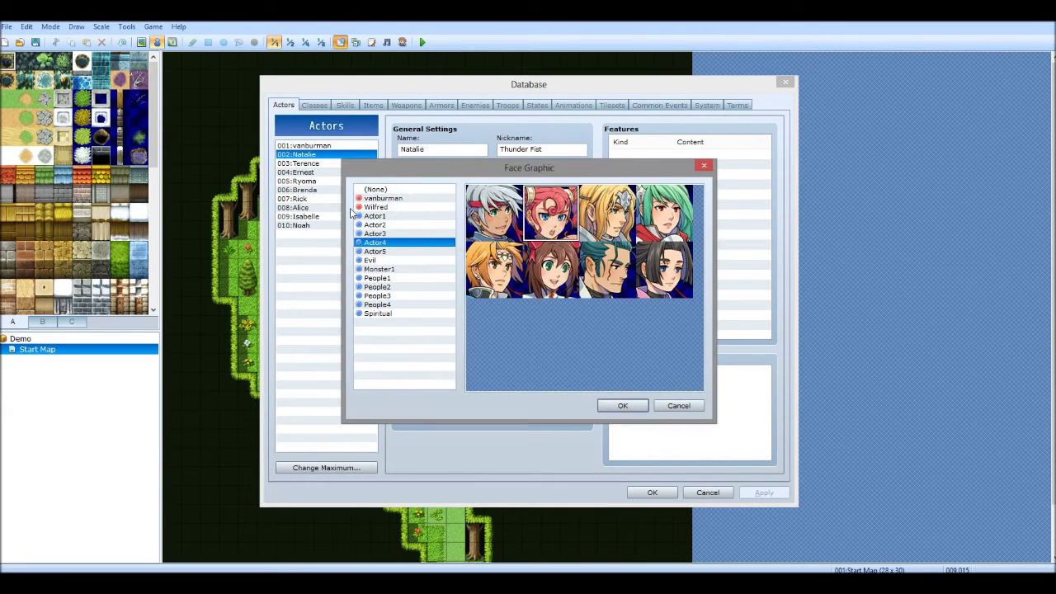
pyautogui.click(379, 207)
pyautogui.click(494, 213)
pyautogui.click(619, 405)
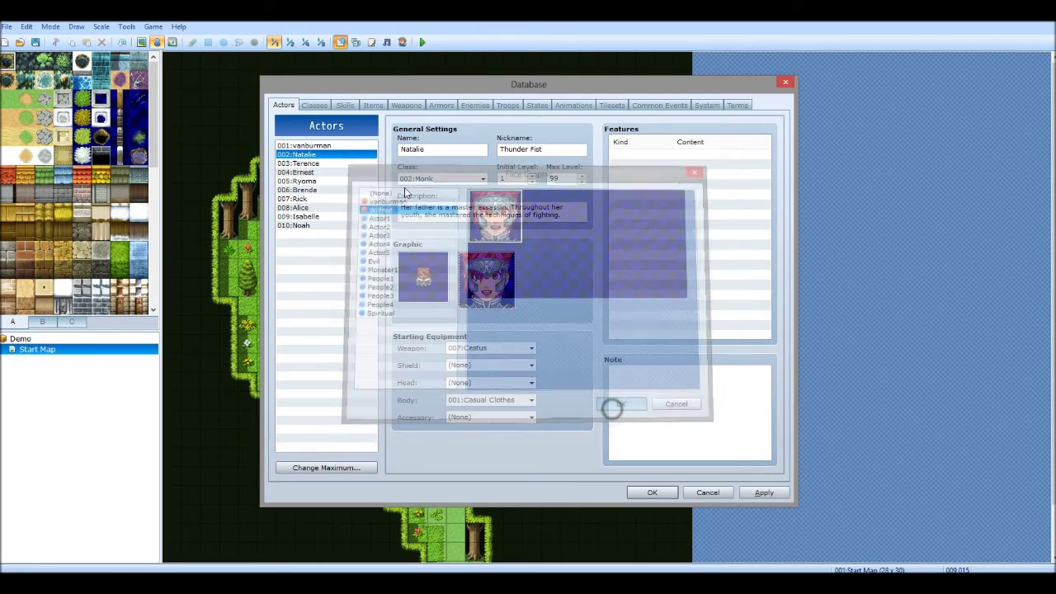
pyautogui.doubleClick(433, 145)
pyautogui.click(434, 147)
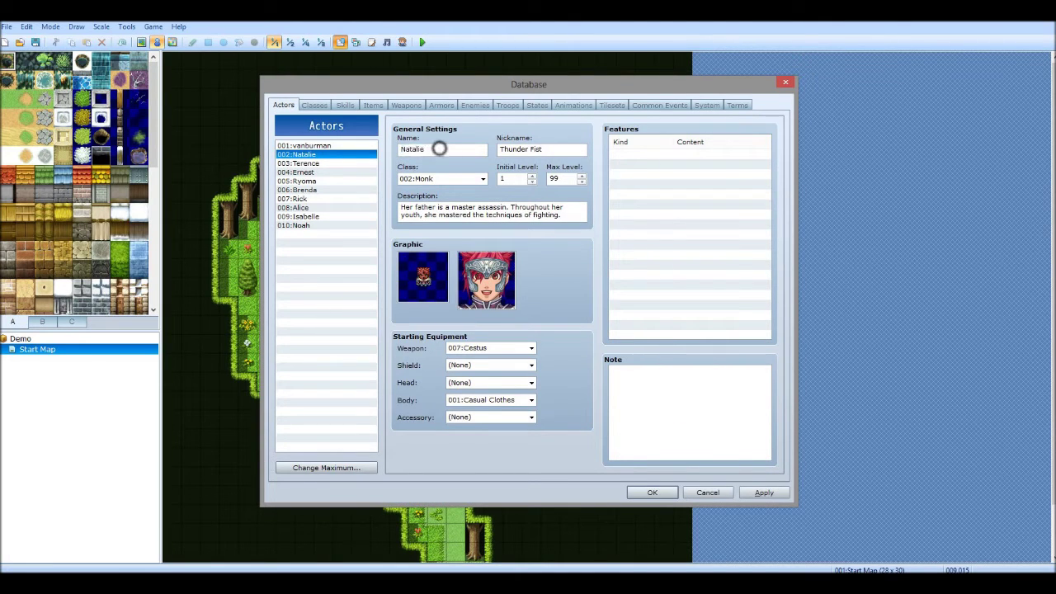
# Rename actor 002 to Wilfred and replace the nickname Thunder Fist with Red Knight
pyautogui.write('il')
pyautogui.doubleClick(442, 151)
pyautogui.press('BackSpace')
pyautogui.write('W')
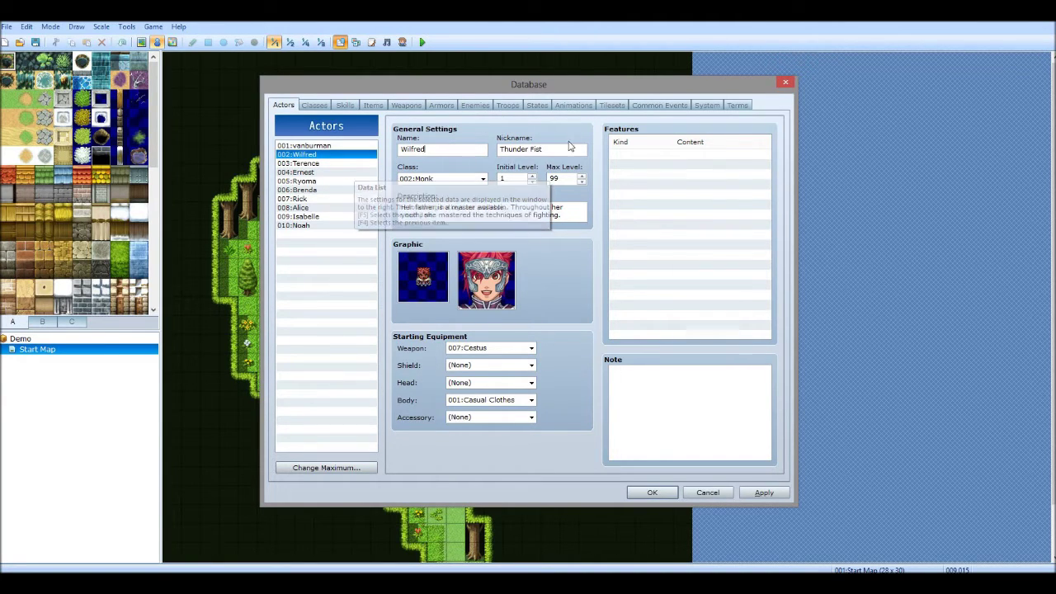
pyautogui.moveTo(499, 150); pyautogui.dragTo(566, 148)
pyautogui.press('BackSpace')
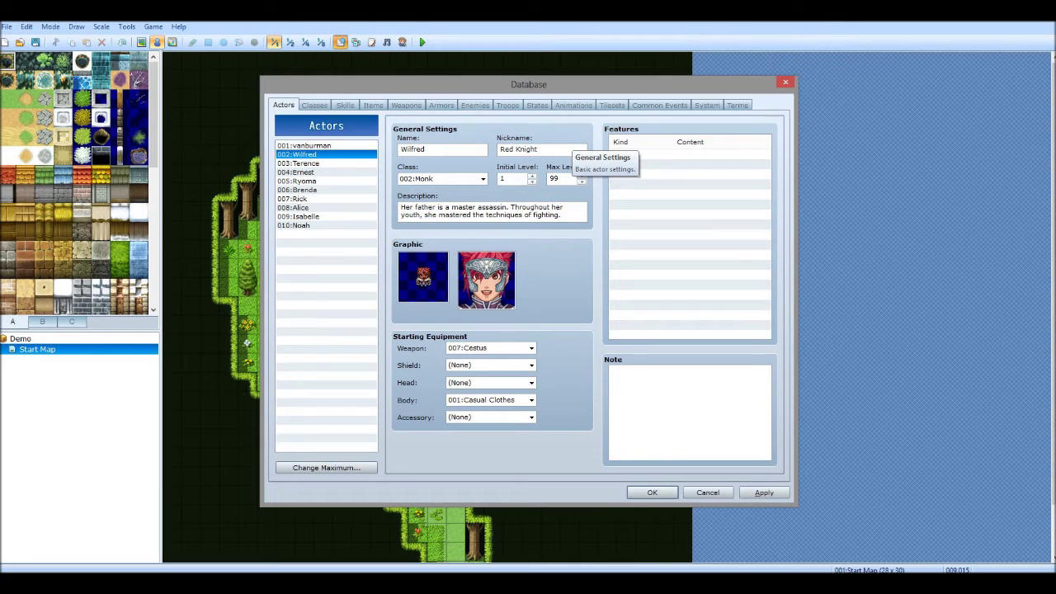
# Keep the class as 002:Monk and change the description to 'He is Wilfred!'
pyautogui.click(445, 183)
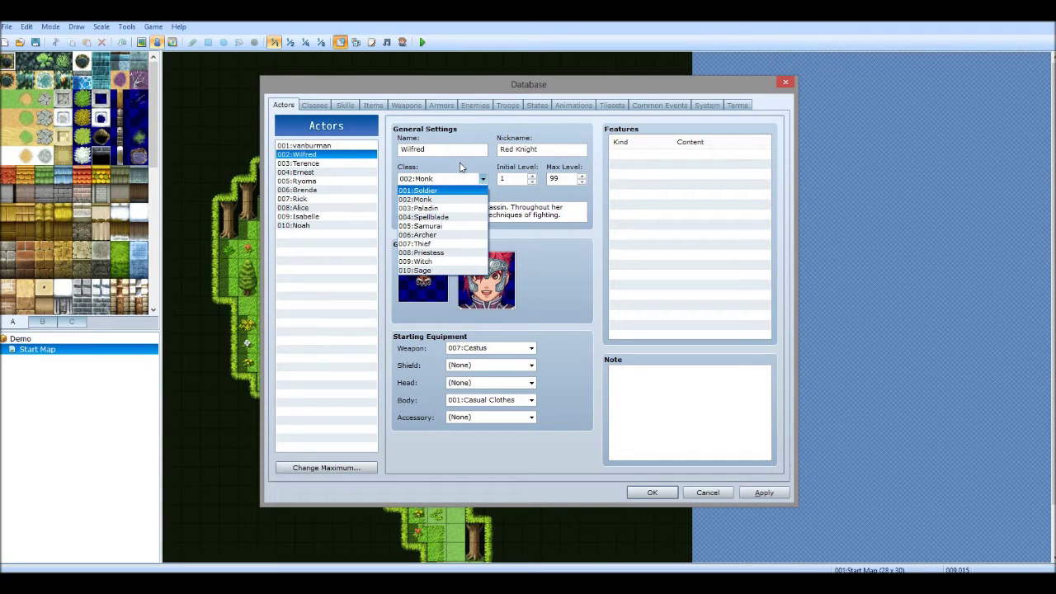
pyautogui.click(454, 158)
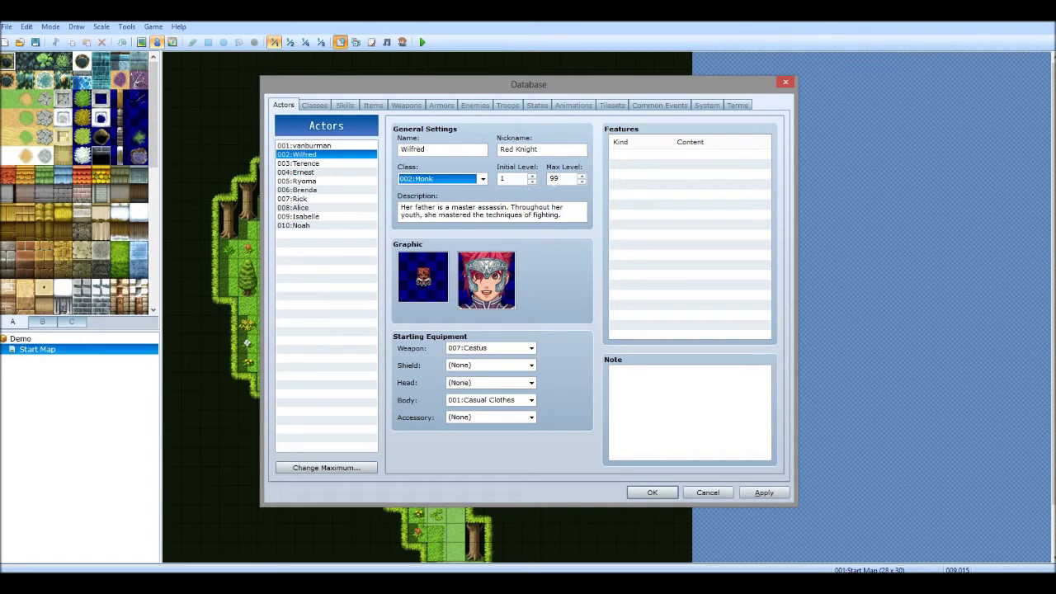
pyautogui.click(561, 213)
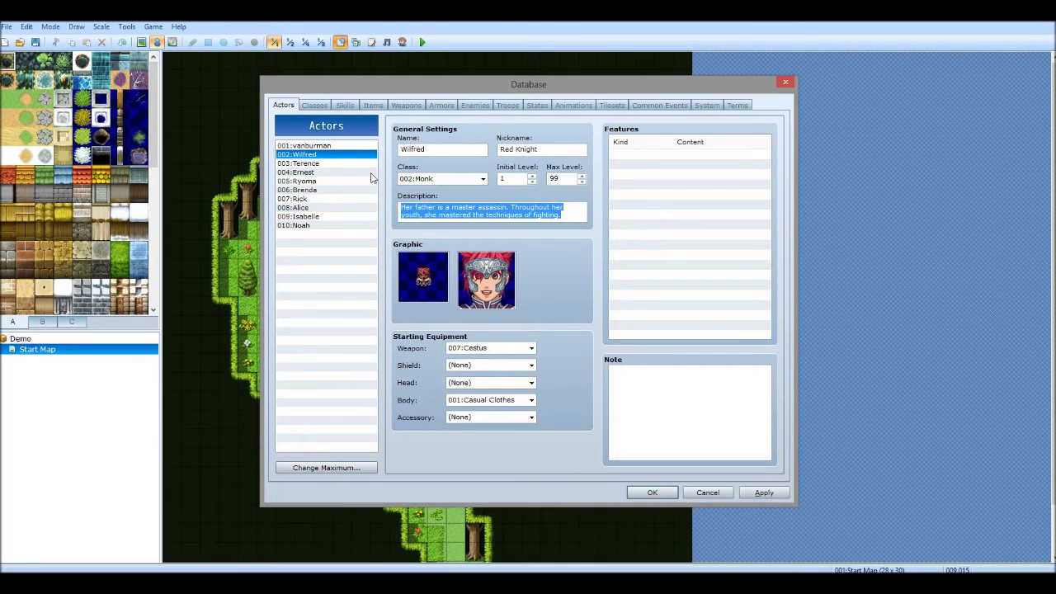
pyautogui.write('He is Wilfred')
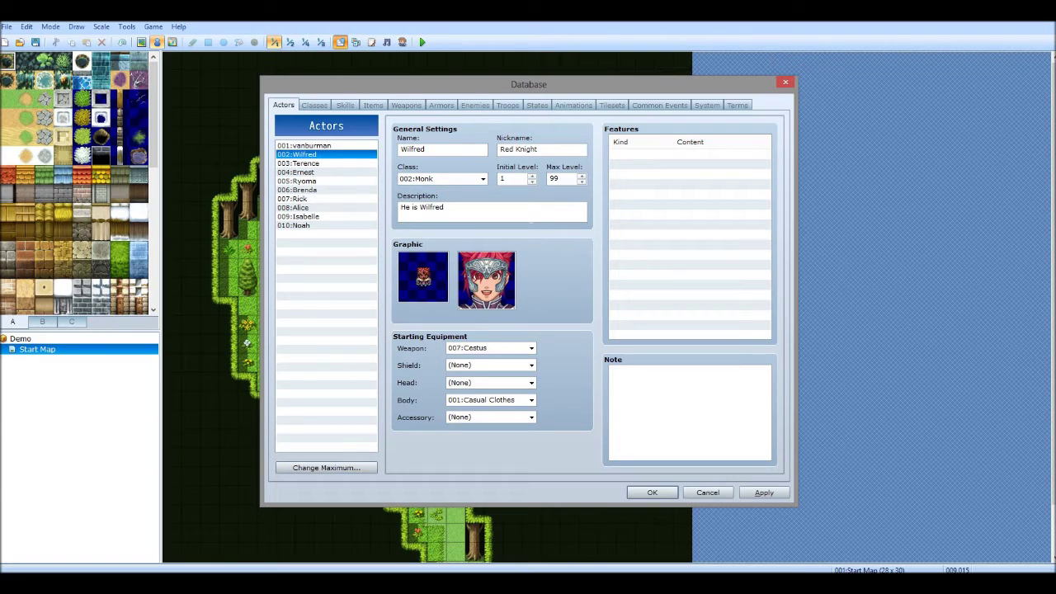
pyautogui.write('!')
pyautogui.click(486, 348)
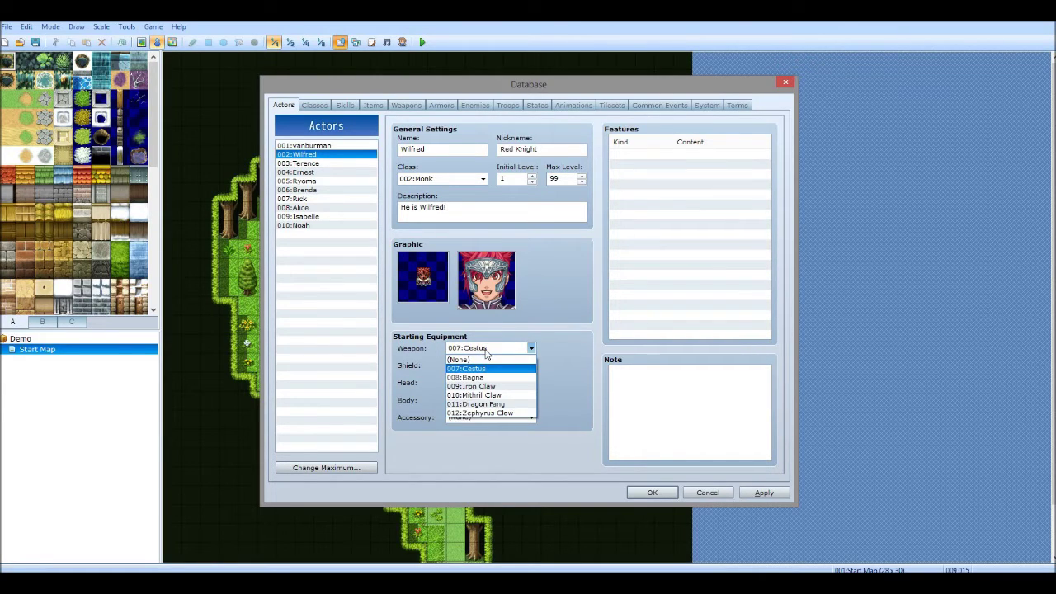
pyautogui.click(486, 350)
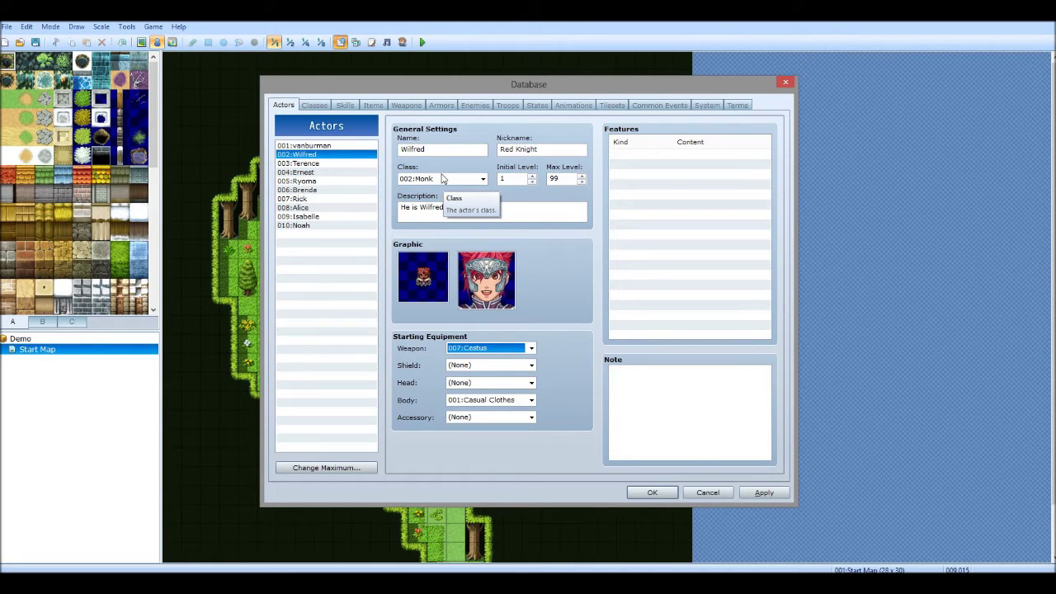
pyautogui.moveTo(707, 159)
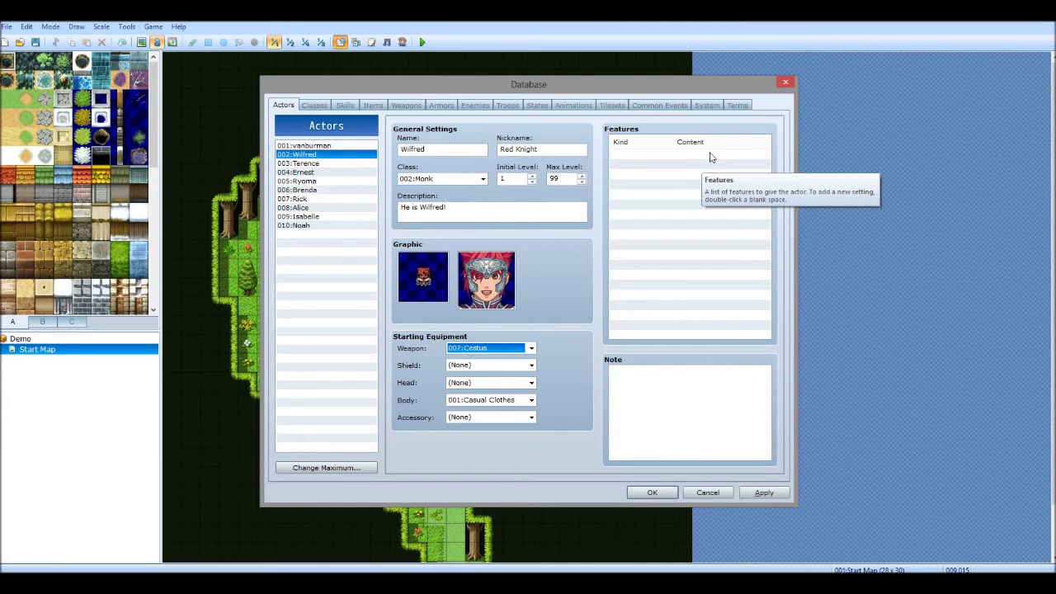
# Start a new feature, browse its tabs, and try Equip Weapon with the Axe type
pyautogui.click(709, 155)
pyautogui.doubleClick(707, 156)
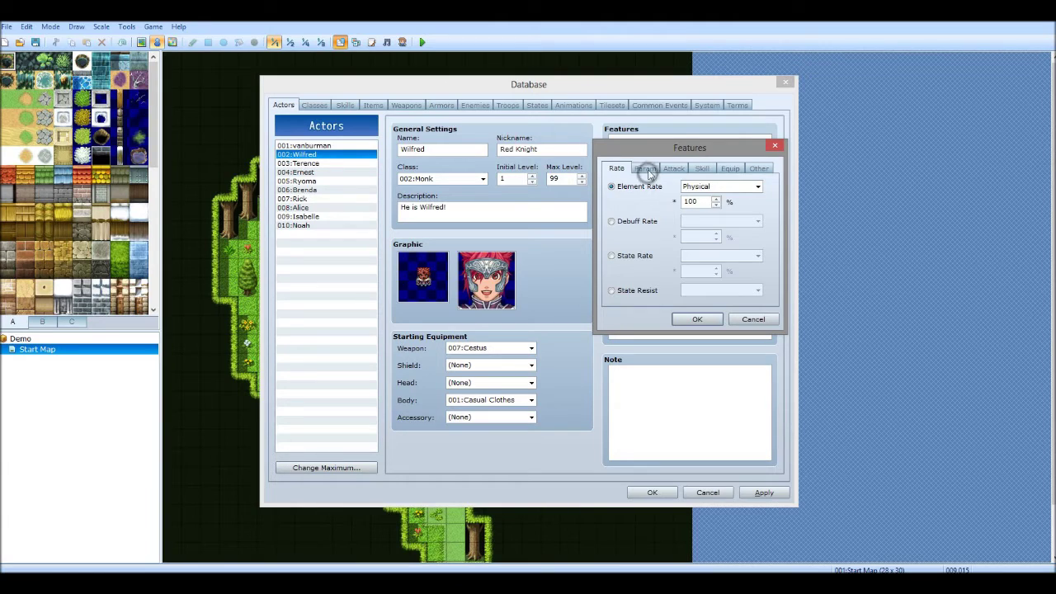
pyautogui.click(646, 169)
pyautogui.click(672, 170)
pyautogui.click(701, 169)
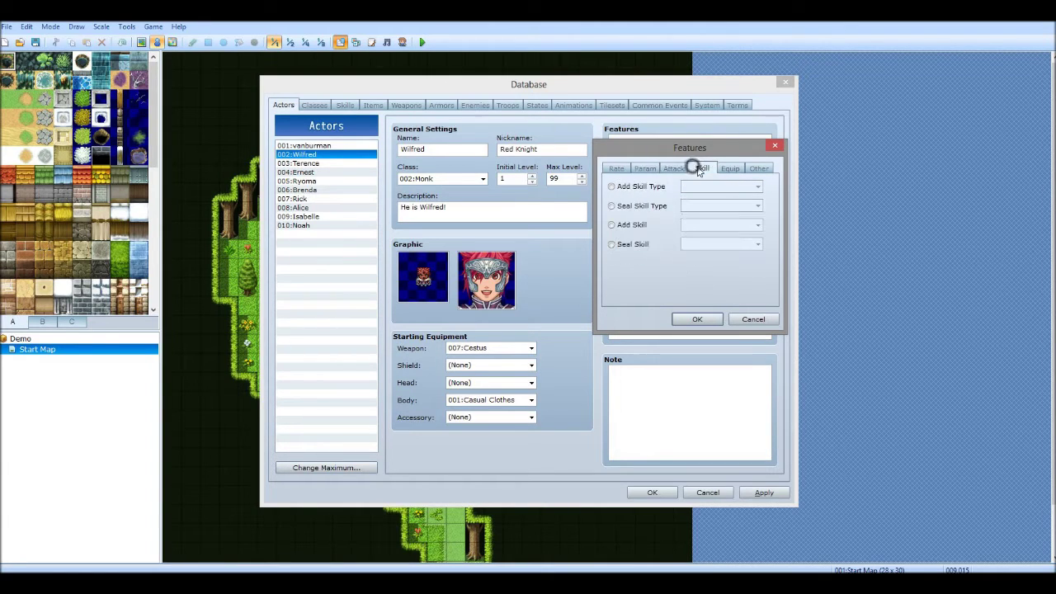
pyautogui.click(731, 168)
pyautogui.click(757, 169)
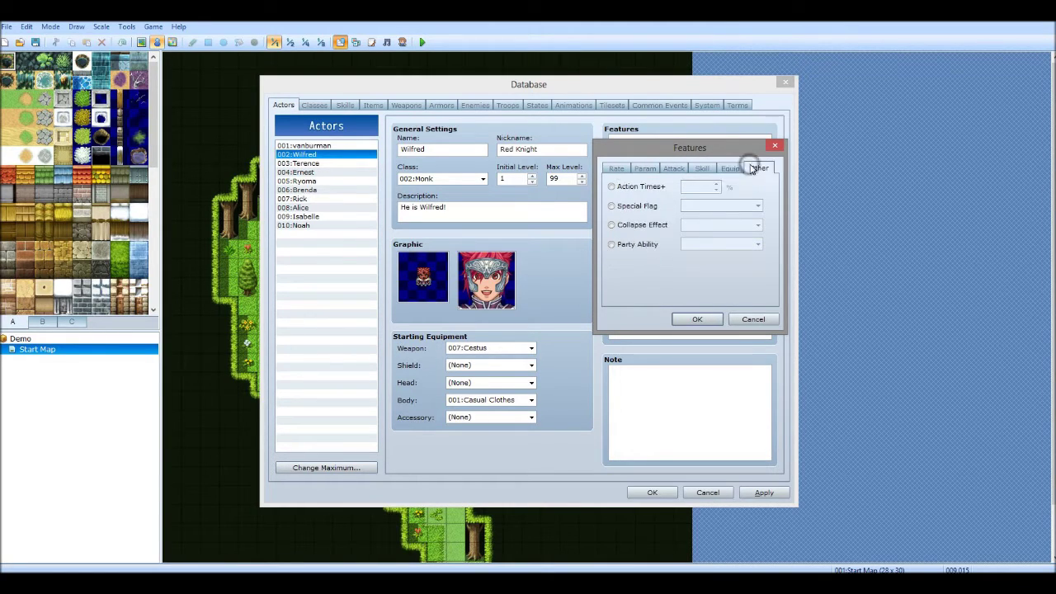
pyautogui.click(730, 168)
pyautogui.click(612, 187)
pyautogui.click(689, 187)
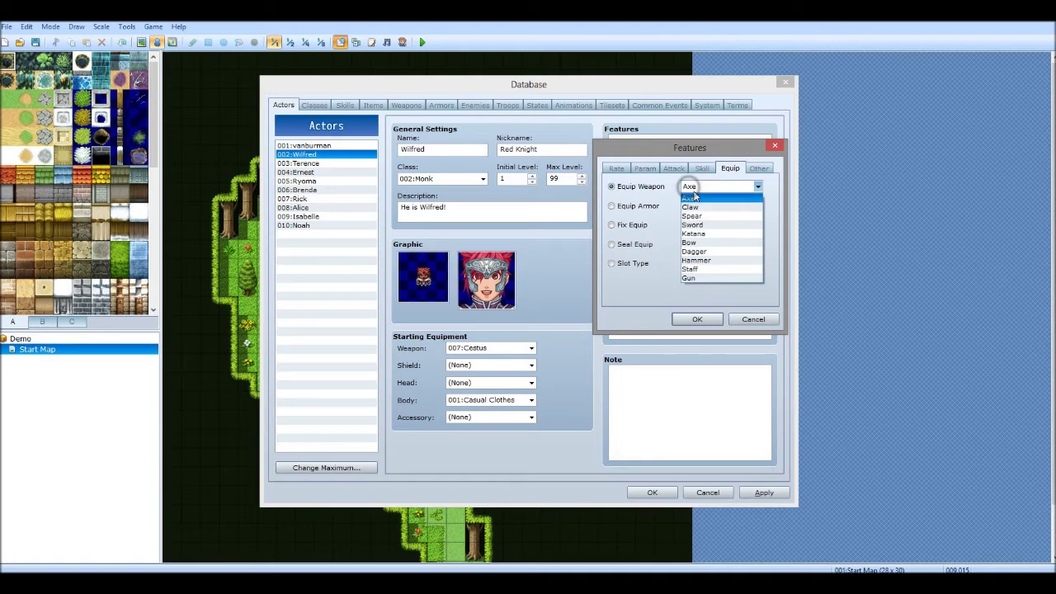
pyautogui.click(695, 187)
pyautogui.click(635, 187)
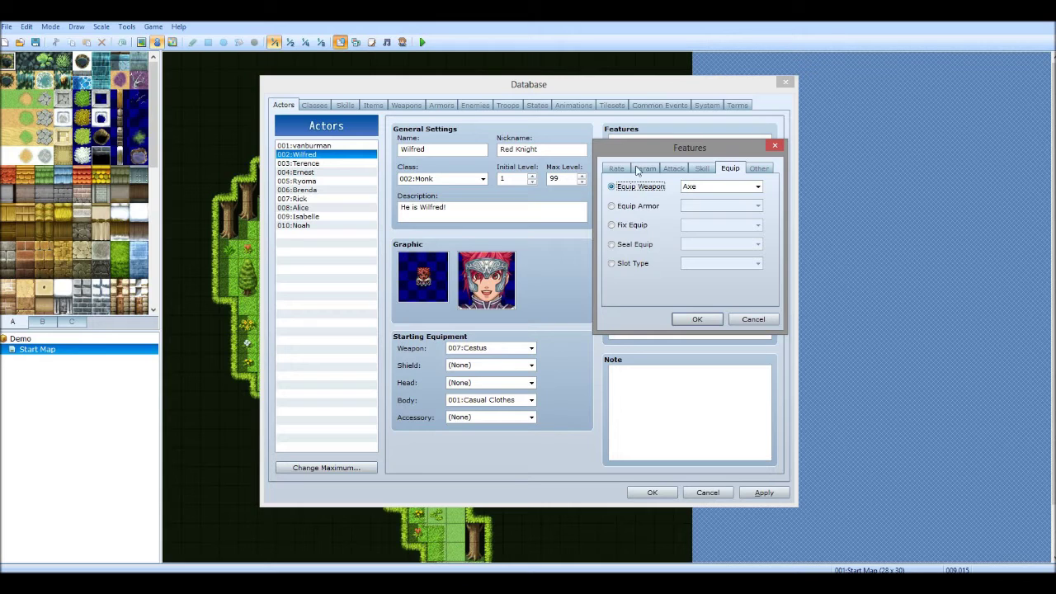
# Try an Element Rate feature for Physical at 100%, then cancel without adding it
pyautogui.click(758, 168)
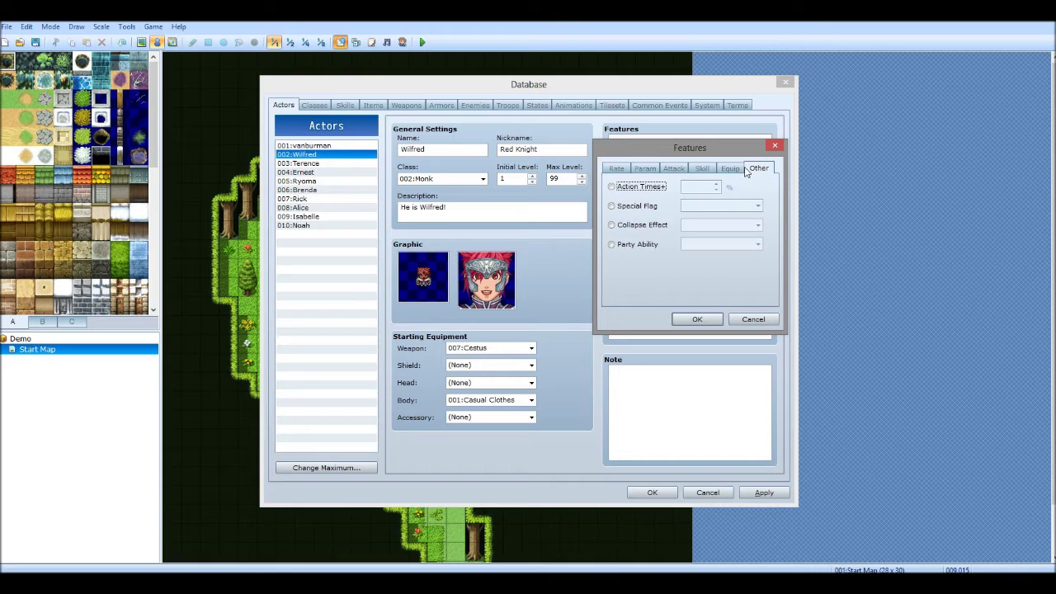
pyautogui.click(701, 168)
pyautogui.click(675, 168)
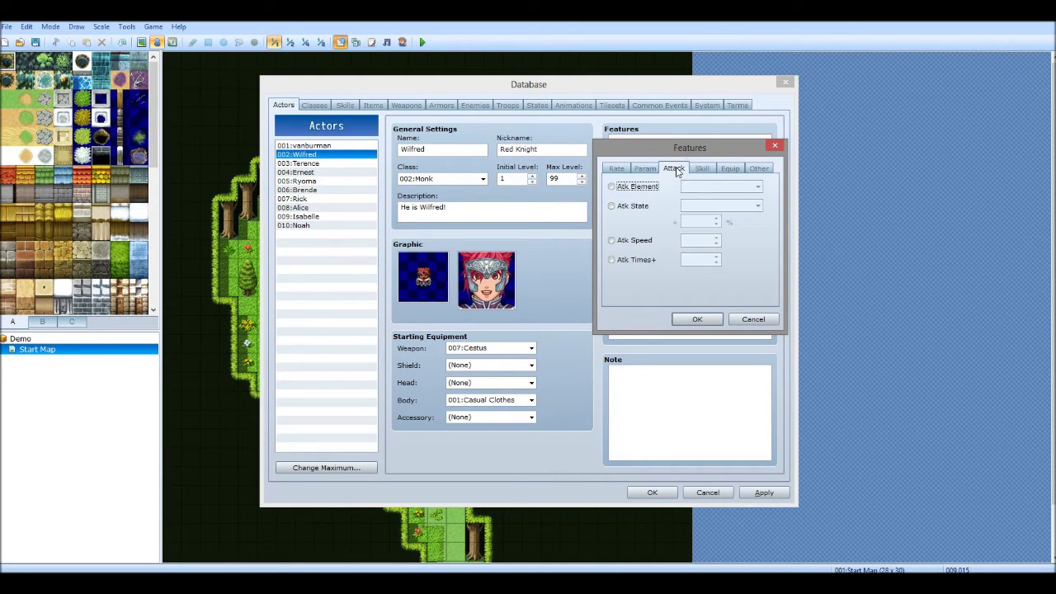
pyautogui.click(645, 168)
pyautogui.click(617, 168)
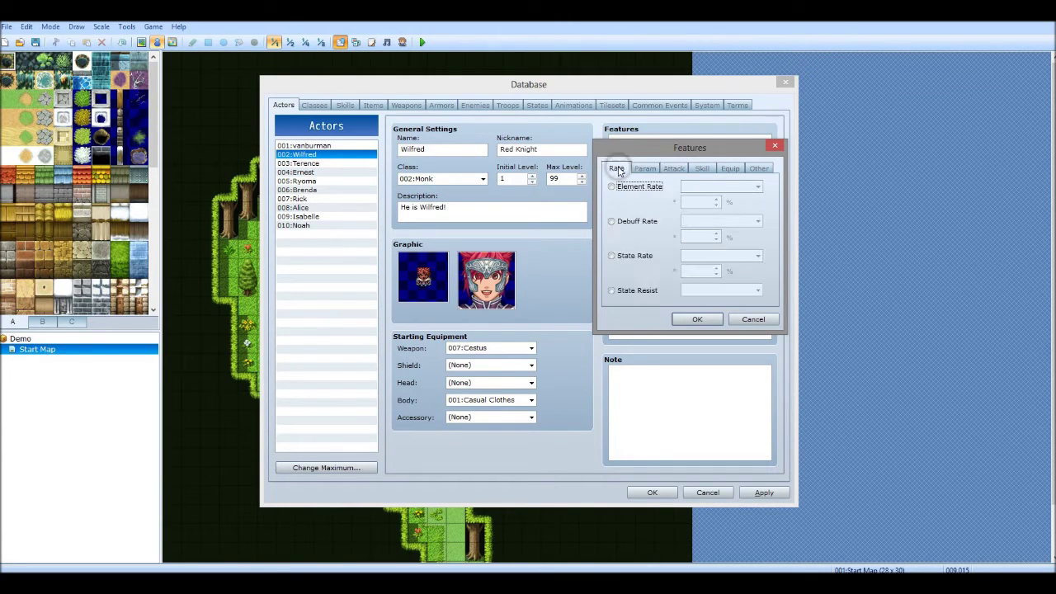
pyautogui.click(611, 186)
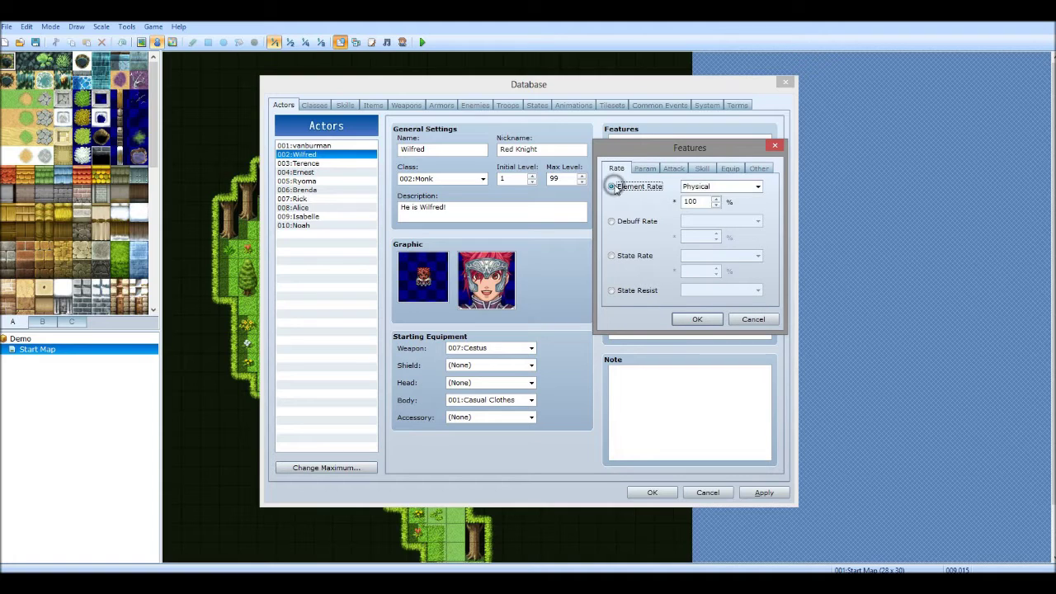
pyautogui.click(707, 187)
pyautogui.click(695, 198)
pyautogui.doubleClick(692, 201)
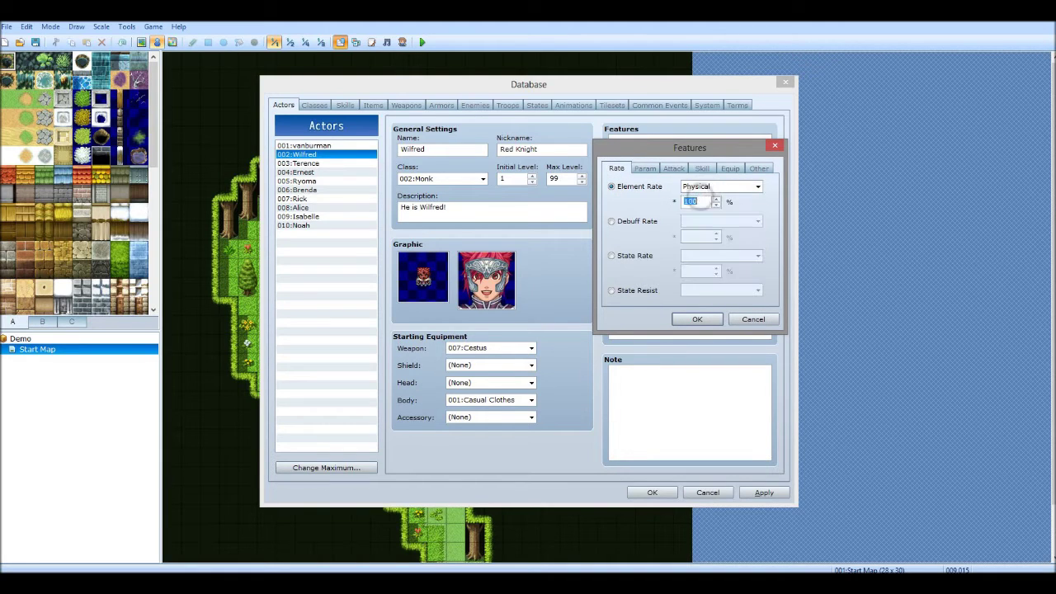
pyautogui.click(746, 320)
pyautogui.click(648, 378)
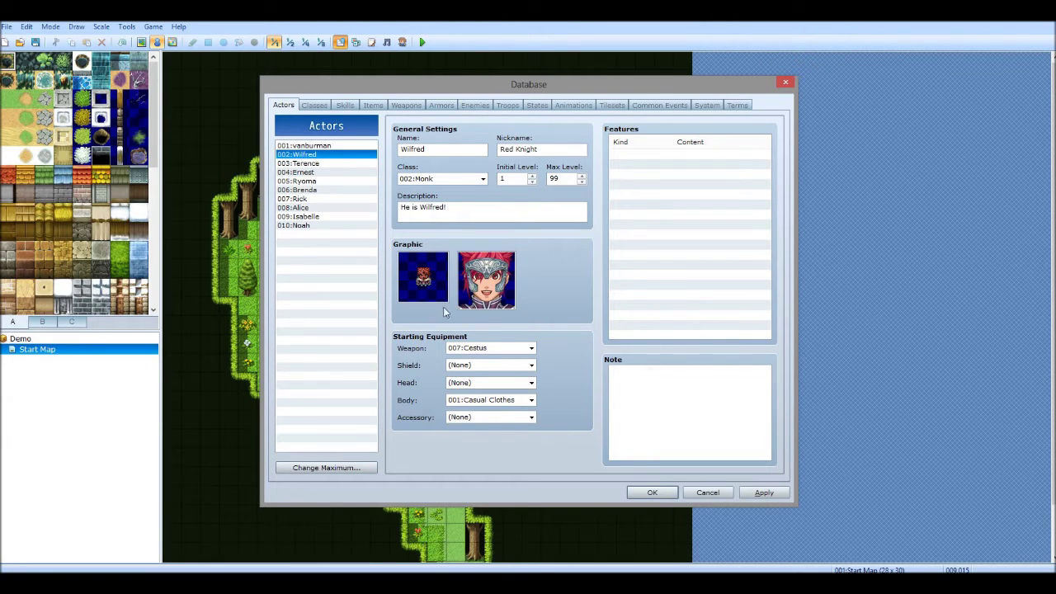
# Raise the class maximum to 11, name class 011 Red Knight, and open its EXP curve
pyautogui.click(315, 106)
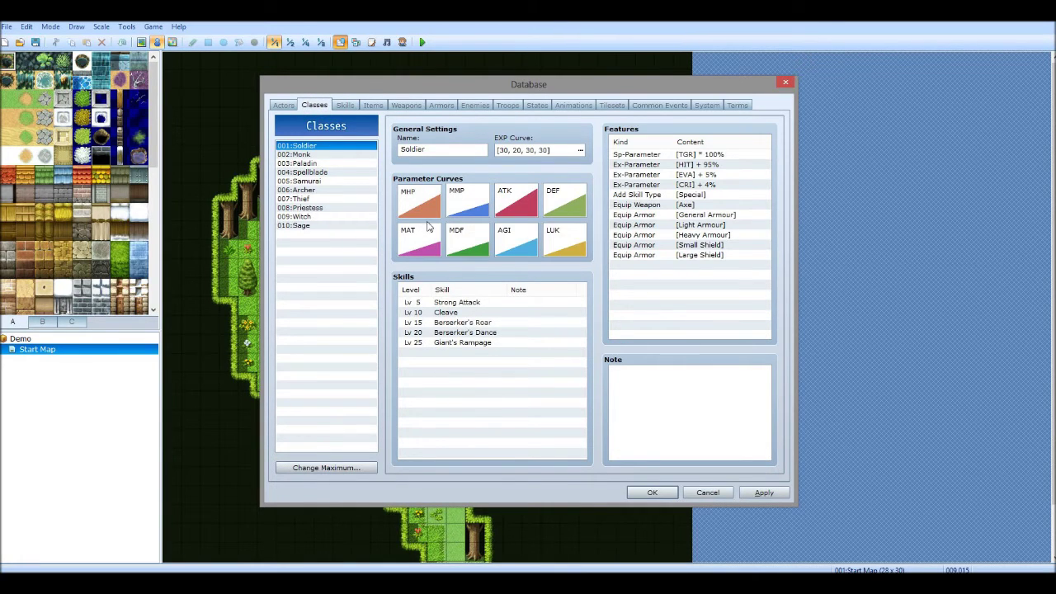
pyautogui.click(329, 467)
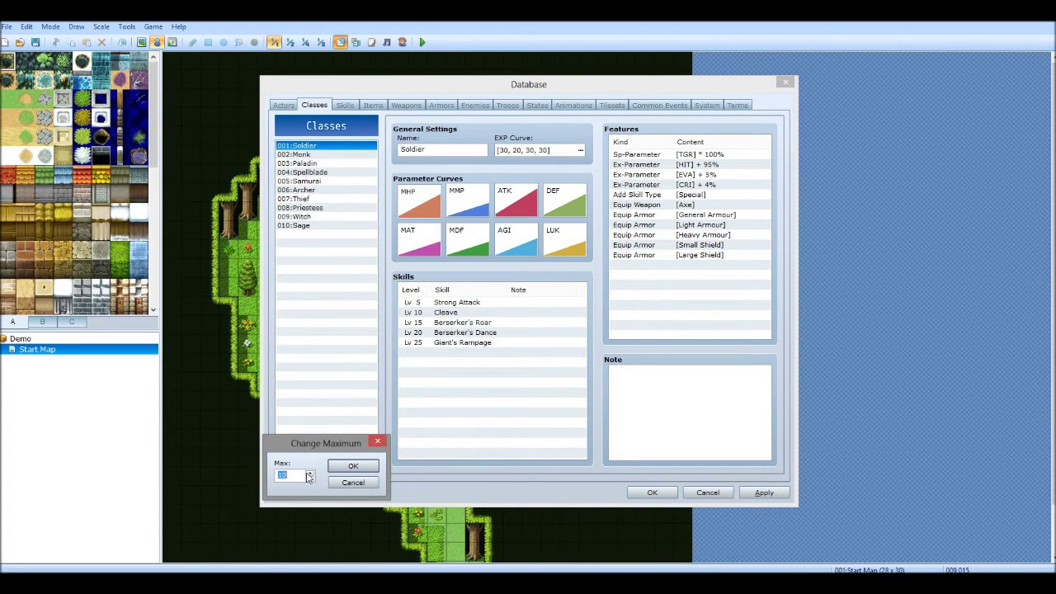
pyautogui.click(310, 474)
pyautogui.click(353, 465)
pyautogui.click(303, 234)
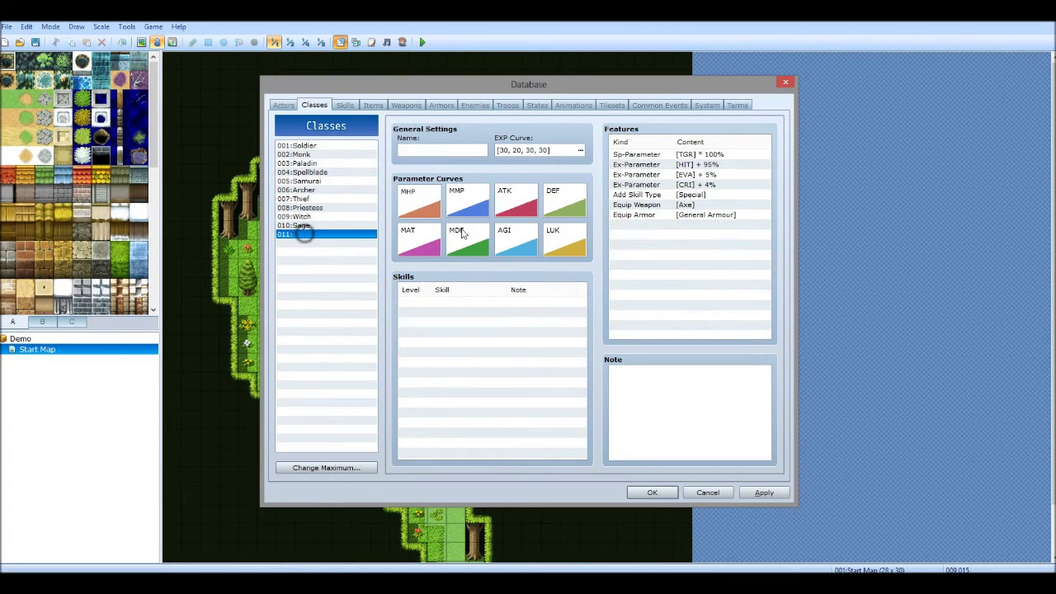
pyautogui.click(433, 149)
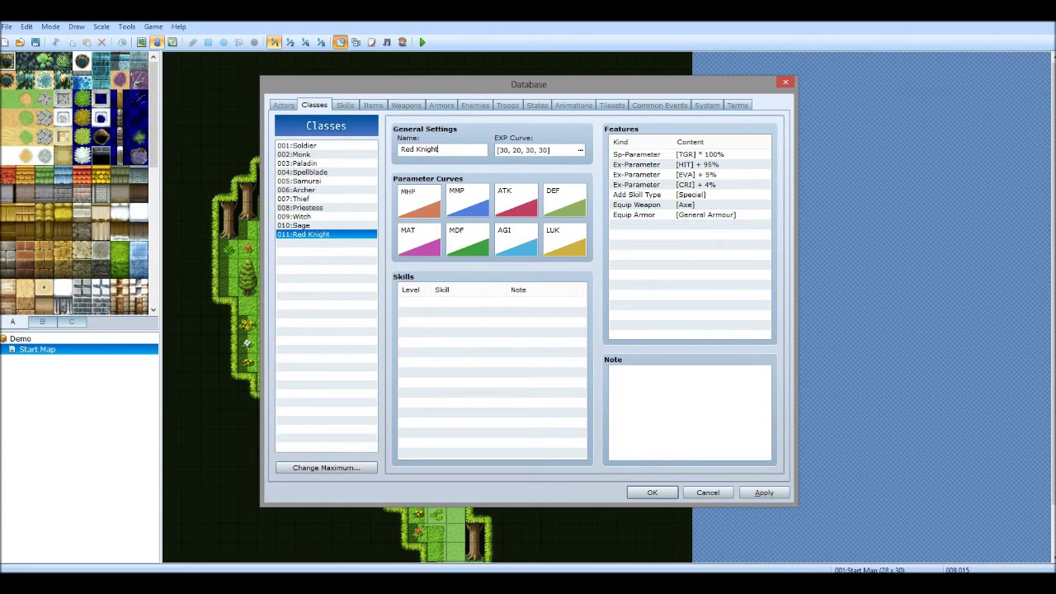
pyautogui.click(532, 150)
pyautogui.click(579, 150)
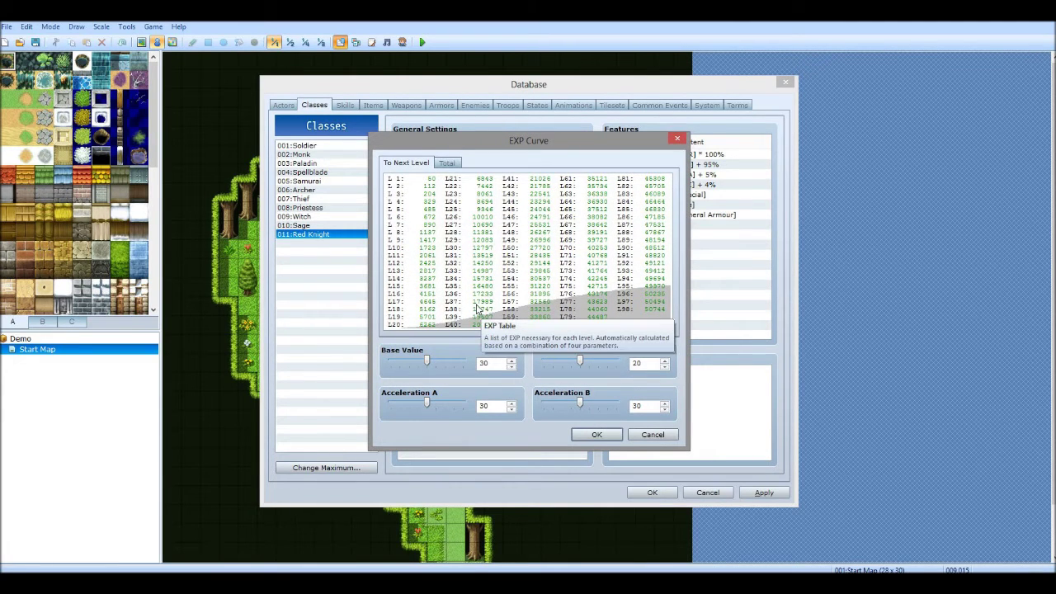
# Review Red Knight's total EXP per level and accept the 30, 20, 30, 30 curve
pyautogui.press('super')
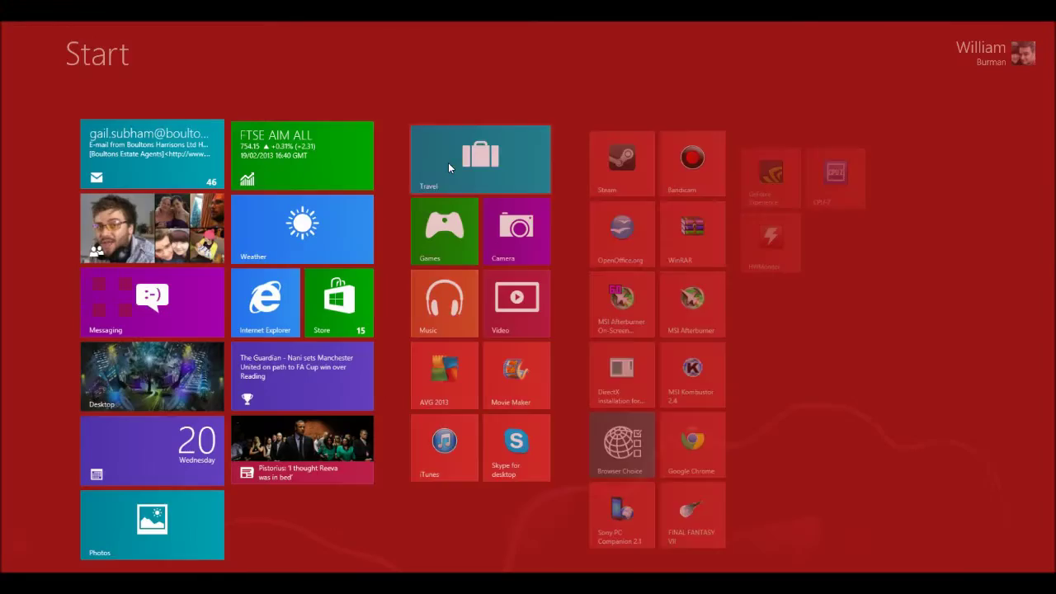
pyautogui.click(138, 386)
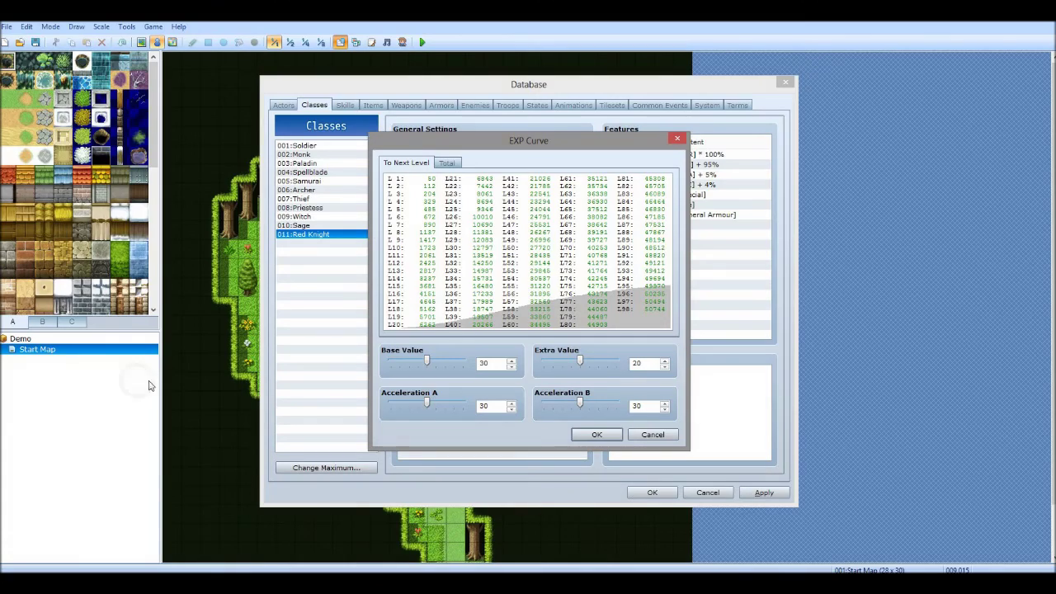
pyautogui.click(446, 164)
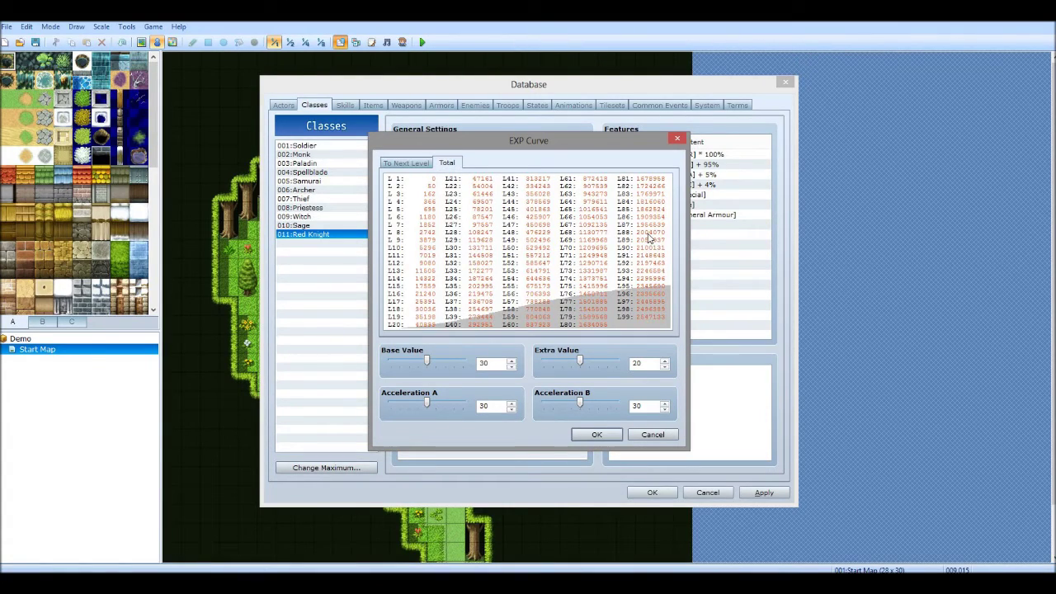
pyautogui.click(607, 440)
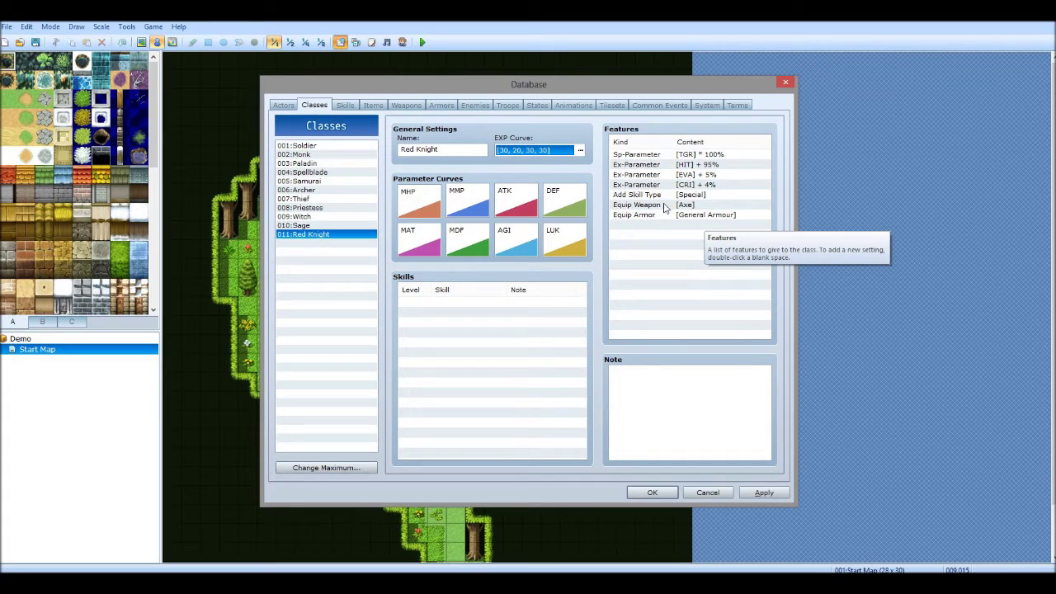
pyautogui.doubleClick(429, 211)
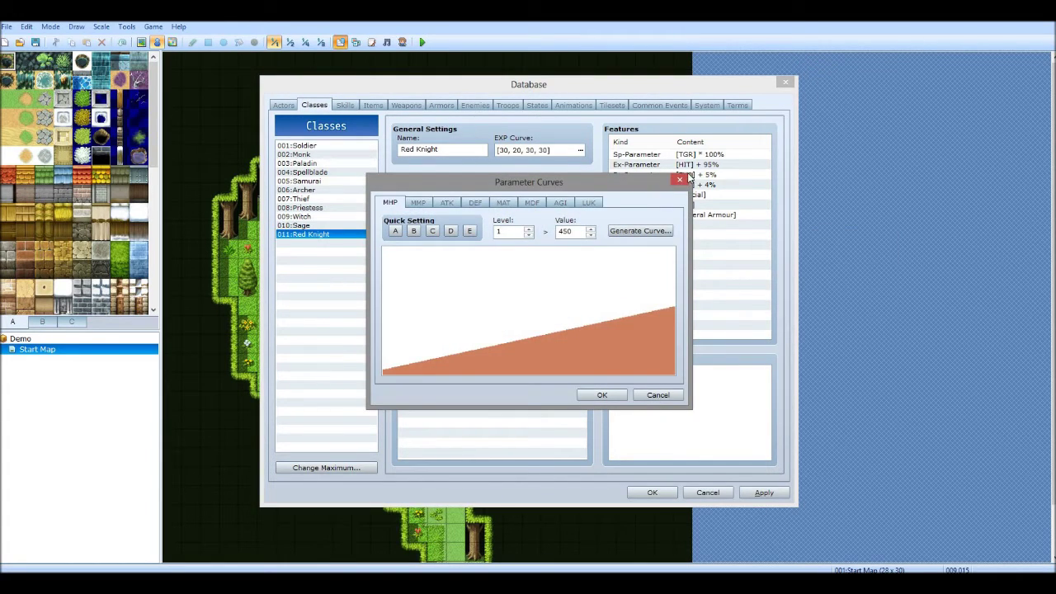
# Look over the Red Knight's AGI, MDF, ATK, MMP, MAT and LUK growth curves
pyautogui.click(559, 202)
pyautogui.click(531, 202)
pyautogui.click(446, 202)
pyautogui.click(418, 202)
pyautogui.click(503, 202)
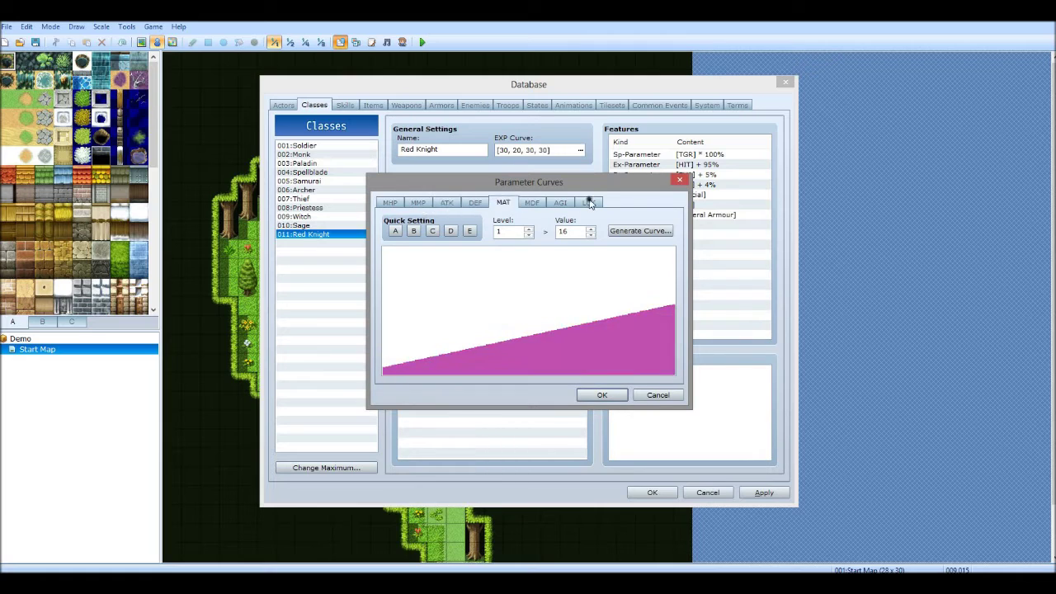
pyautogui.click(589, 202)
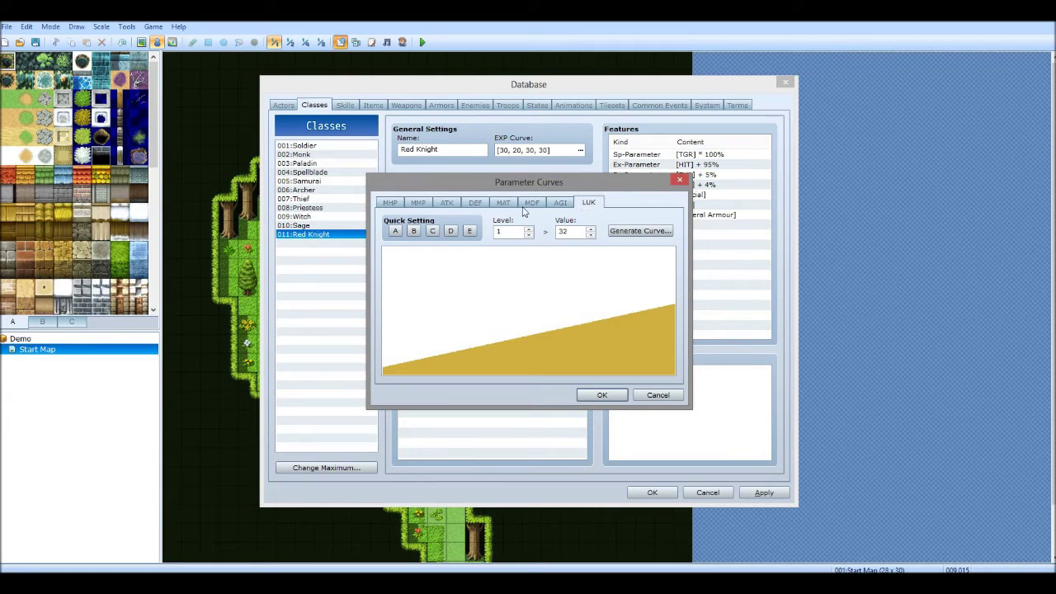
# Set level 1 max HP to 90 and hand-draw an uneven curve with a level-31 spike, reaching 8619
pyautogui.click(389, 204)
pyautogui.doubleClick(569, 231)
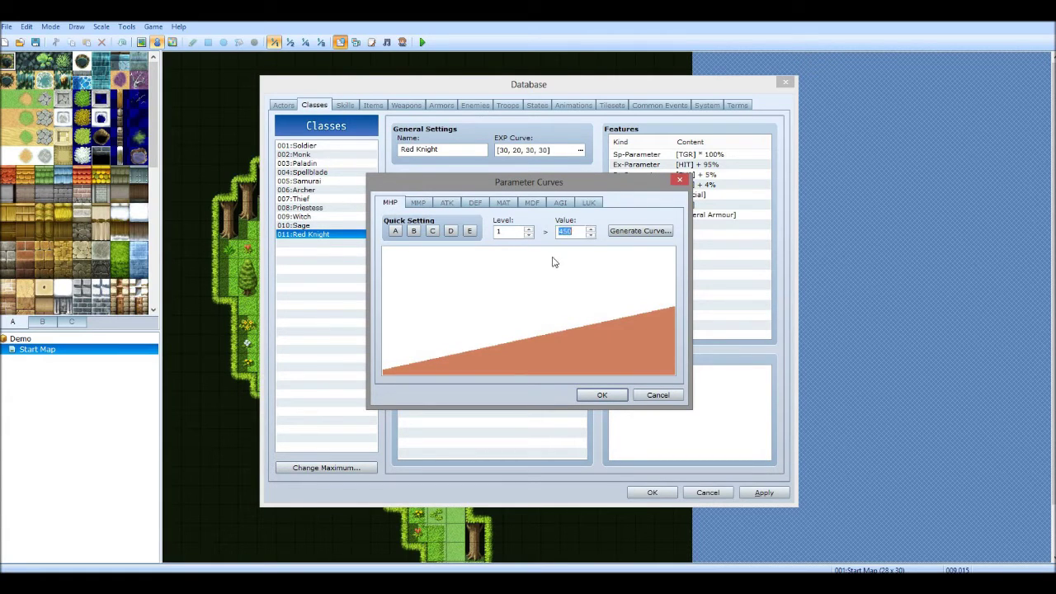
pyautogui.write('900')
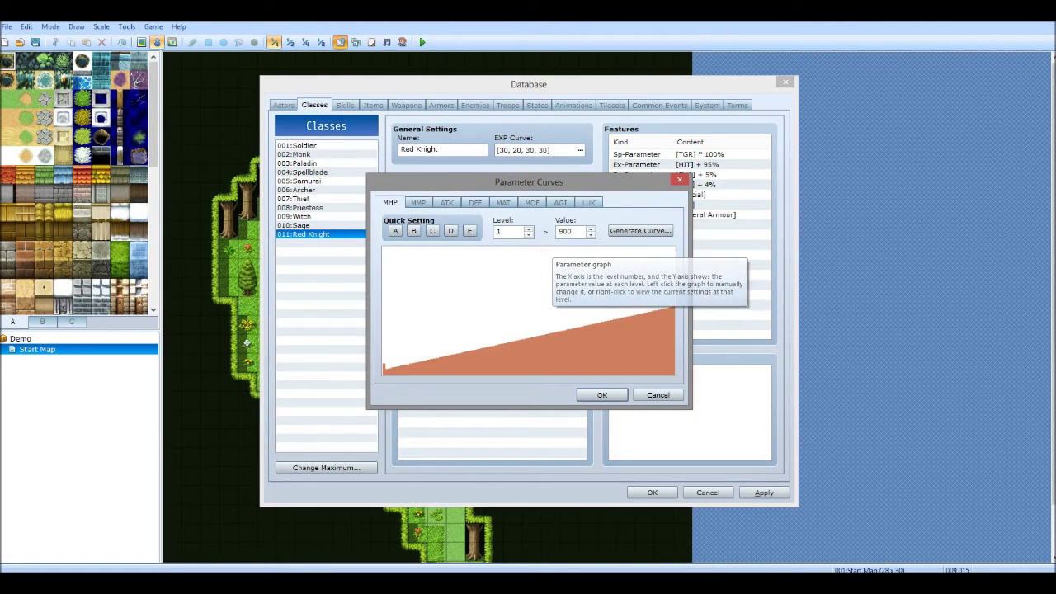
pyautogui.click(472, 281)
pyautogui.moveTo(475, 303)
pyautogui.mouseDown()
pyautogui.moveTo(574, 316)
pyautogui.moveTo(603, 295)
pyautogui.moveTo(555, 338)
pyautogui.moveTo(446, 320)
pyautogui.moveTo(541, 321)
pyautogui.moveTo(646, 278)
pyautogui.mouseUp()
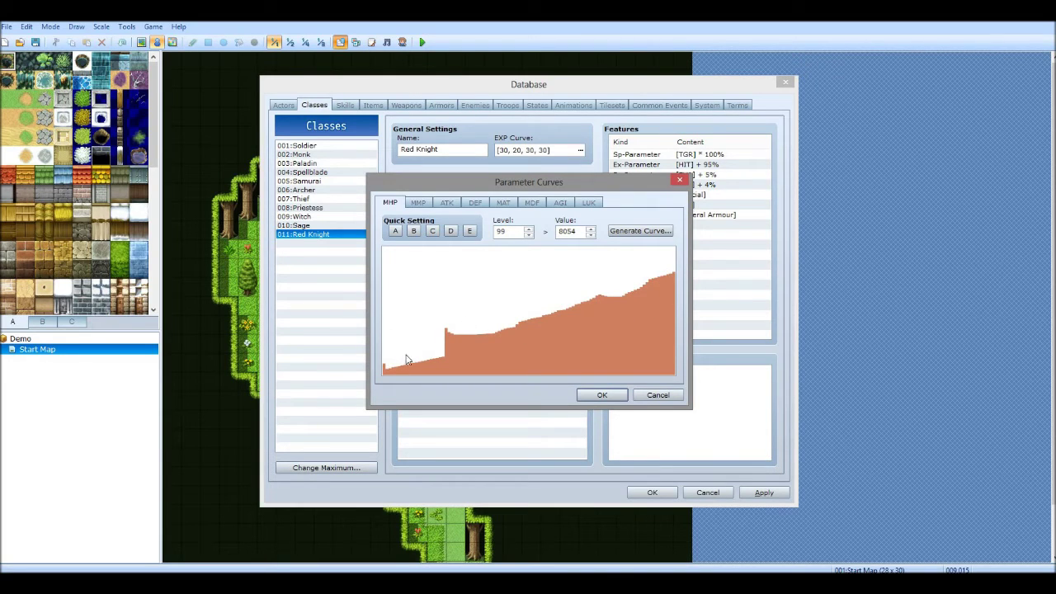
pyautogui.moveTo(395, 359)
pyautogui.mouseDown()
pyautogui.moveTo(490, 308)
pyautogui.moveTo(521, 316)
pyautogui.moveTo(582, 287)
pyautogui.moveTo(682, 266)
pyautogui.mouseUp()
pyautogui.click(585, 394)
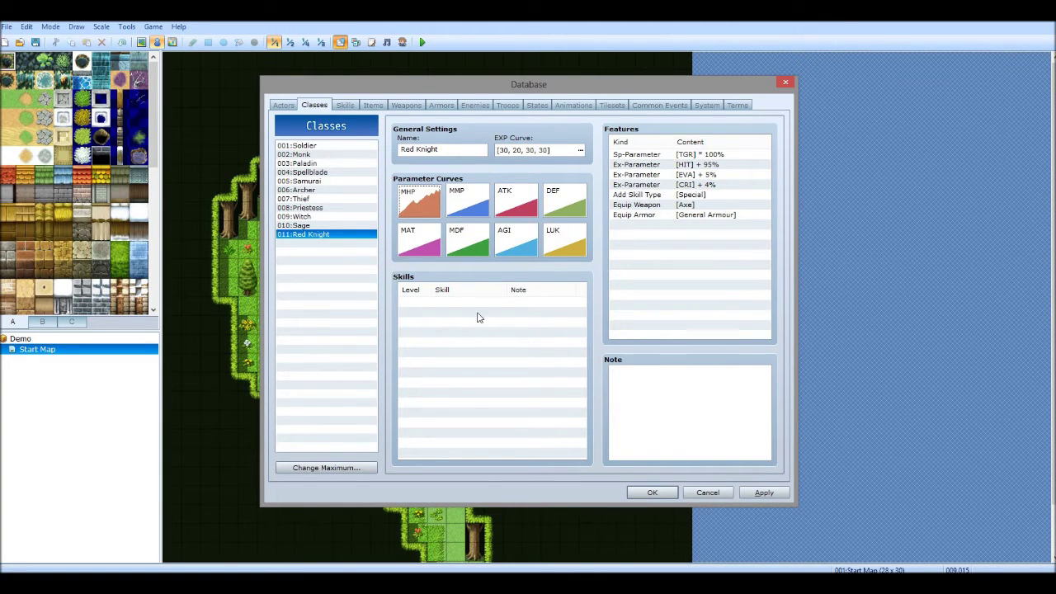
# Compare the Thief, Samurai, Soldier, Monk, Spellblade, Sage and Priestess classes, ending back on Red Knight
pyautogui.doubleClick(443, 301)
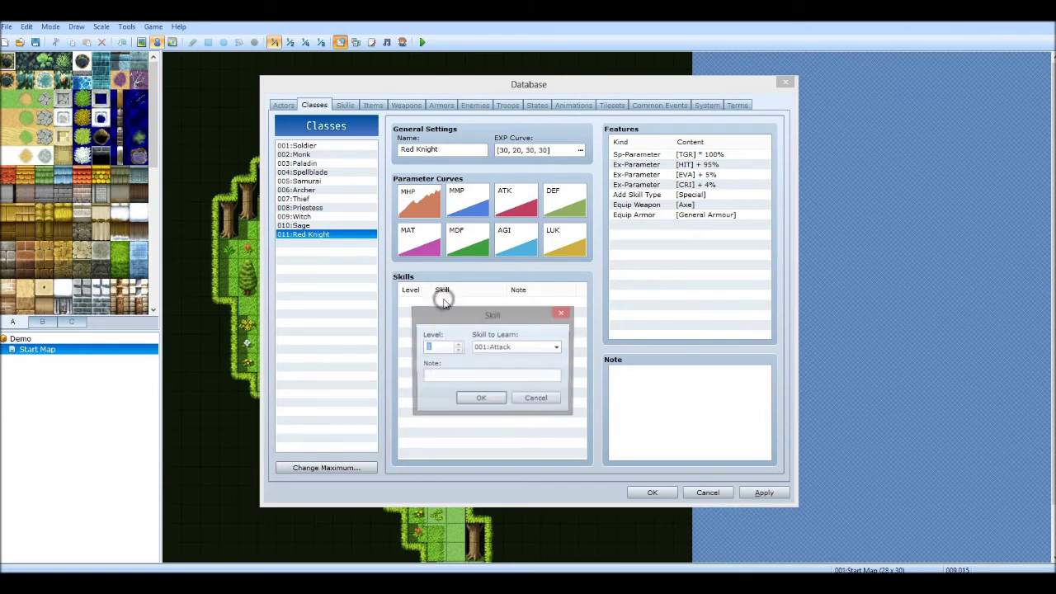
pyautogui.click(536, 398)
pyautogui.click(310, 199)
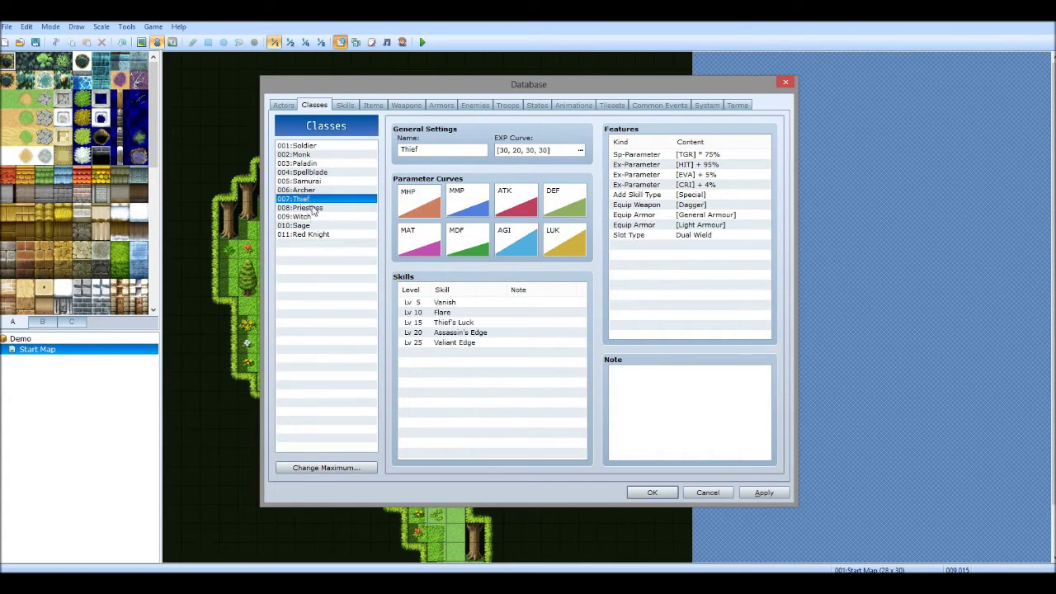
pyautogui.click(318, 181)
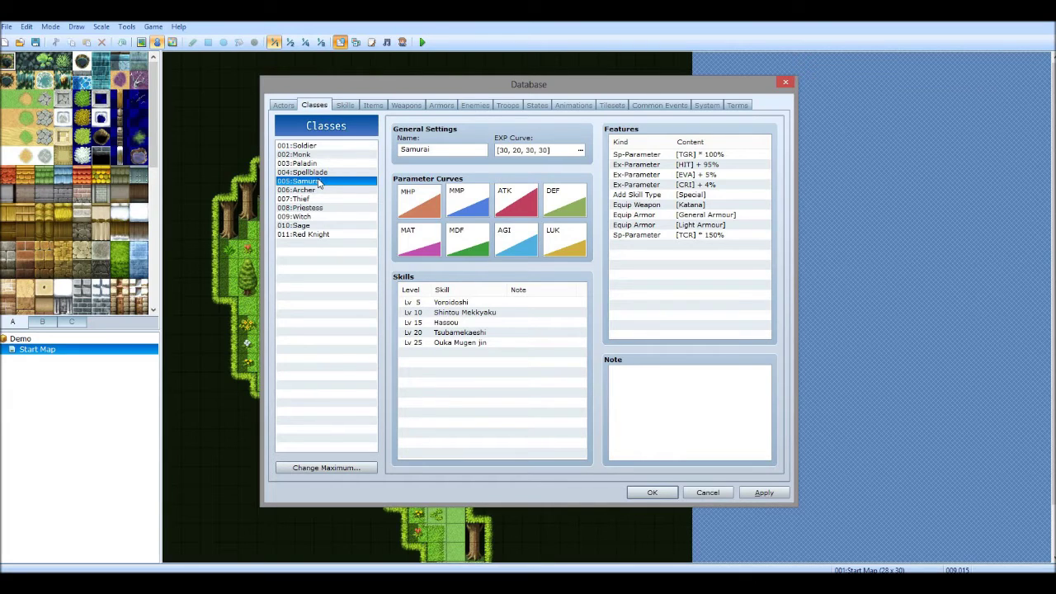
pyautogui.click(310, 146)
pyautogui.click(309, 154)
pyautogui.click(312, 172)
pyautogui.click(320, 199)
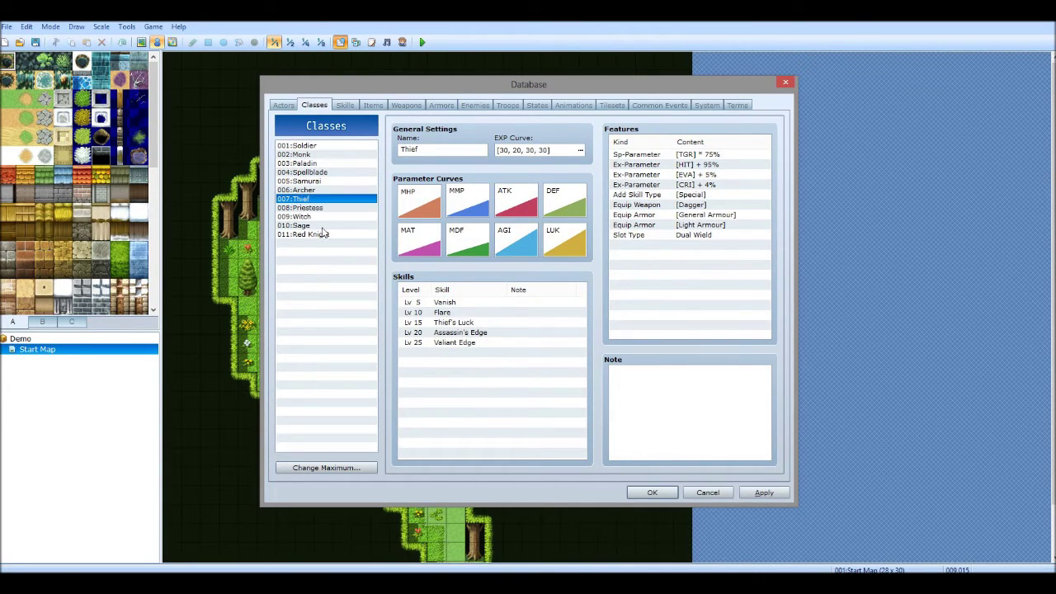
pyautogui.click(320, 225)
pyautogui.click(319, 234)
pyautogui.click(322, 208)
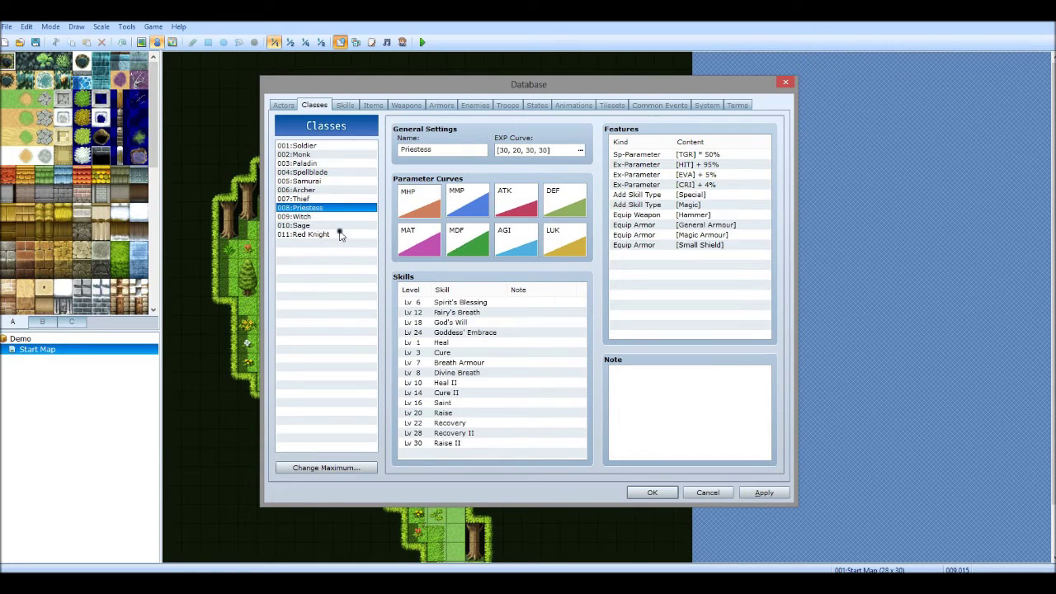
pyautogui.click(340, 234)
# Add a Red Knight skill row learning 121:Nightmare at level 2
pyautogui.doubleClick(437, 303)
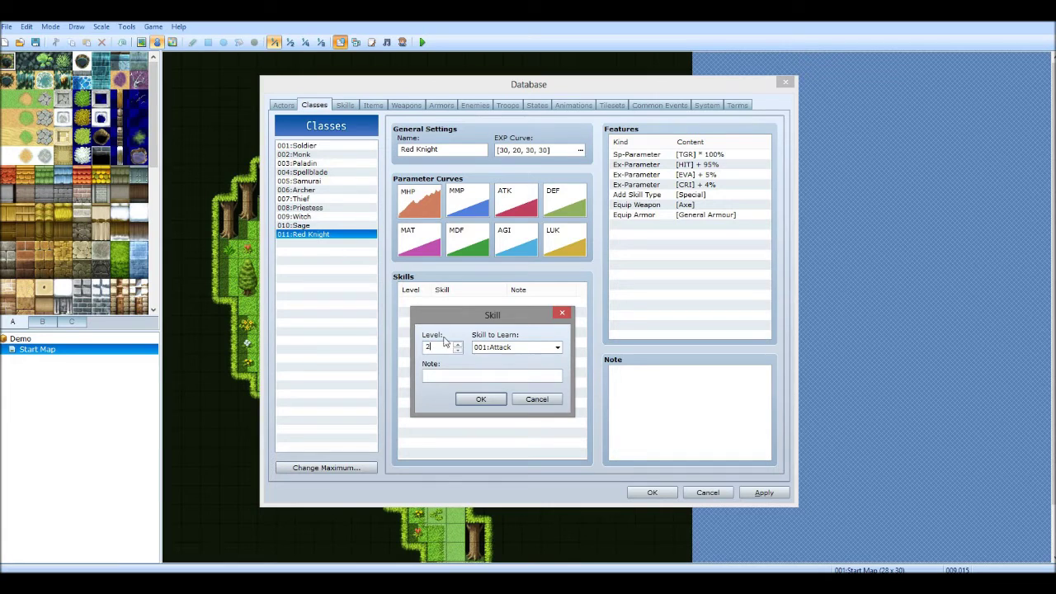
pyautogui.write('2')
pyautogui.click(523, 347)
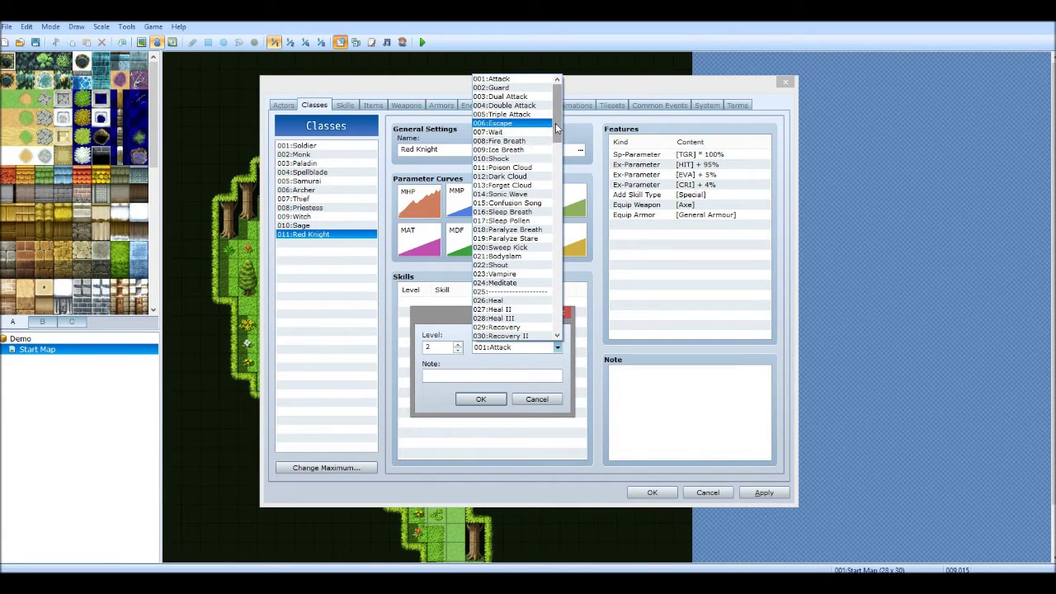
pyautogui.moveTo(555, 123); pyautogui.dragTo(558, 301)
pyautogui.click(503, 317)
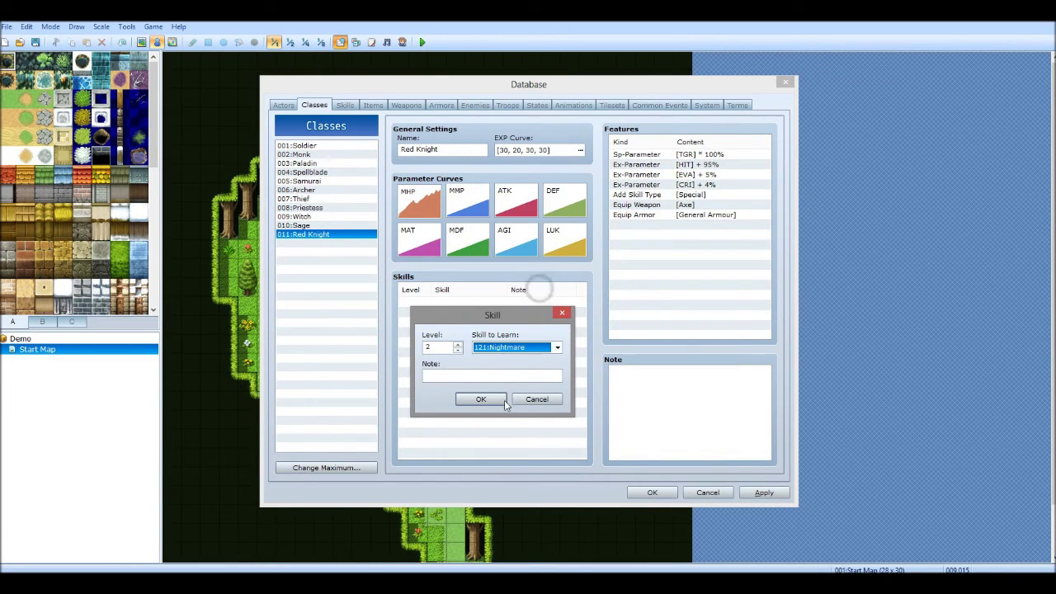
pyautogui.click(498, 401)
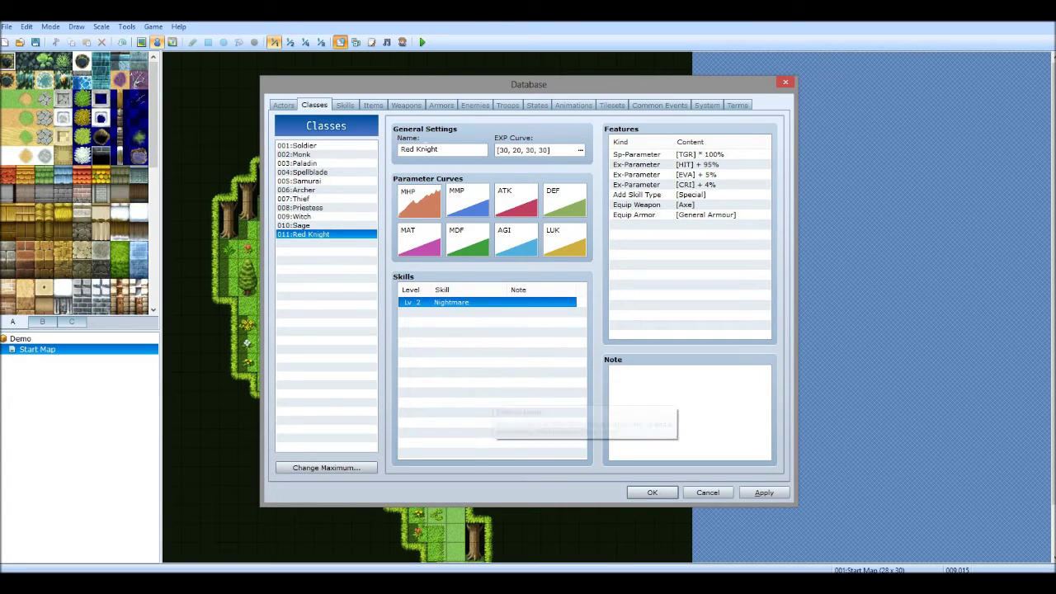
pyautogui.click(345, 105)
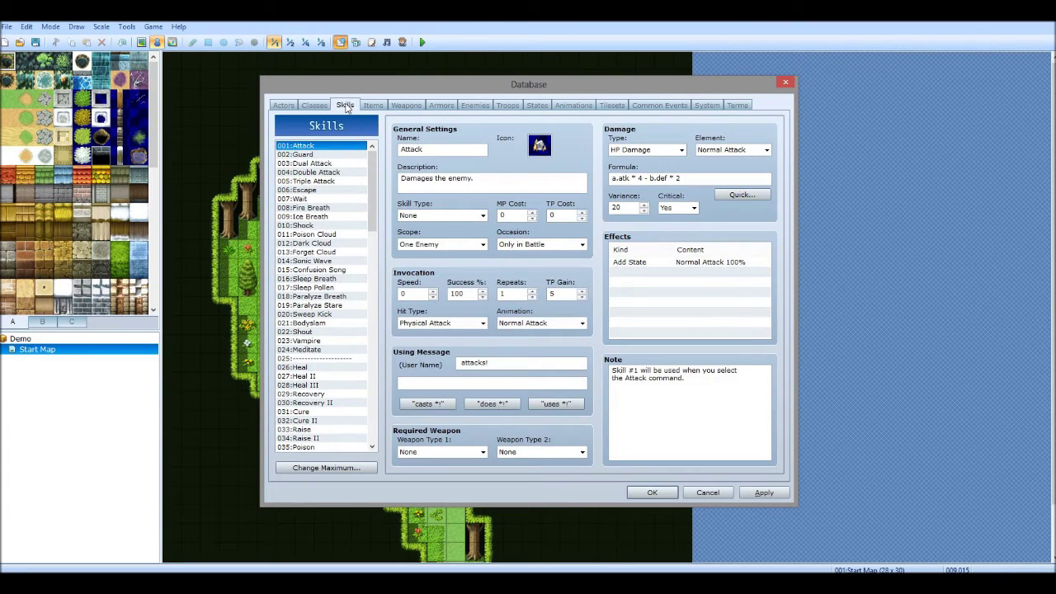
# Inspect the Magic Reflect, Enhance Spell and Nightmare skill settings
pyautogui.moveTo(372, 211); pyautogui.dragTo(380, 427)
pyautogui.click(330, 384)
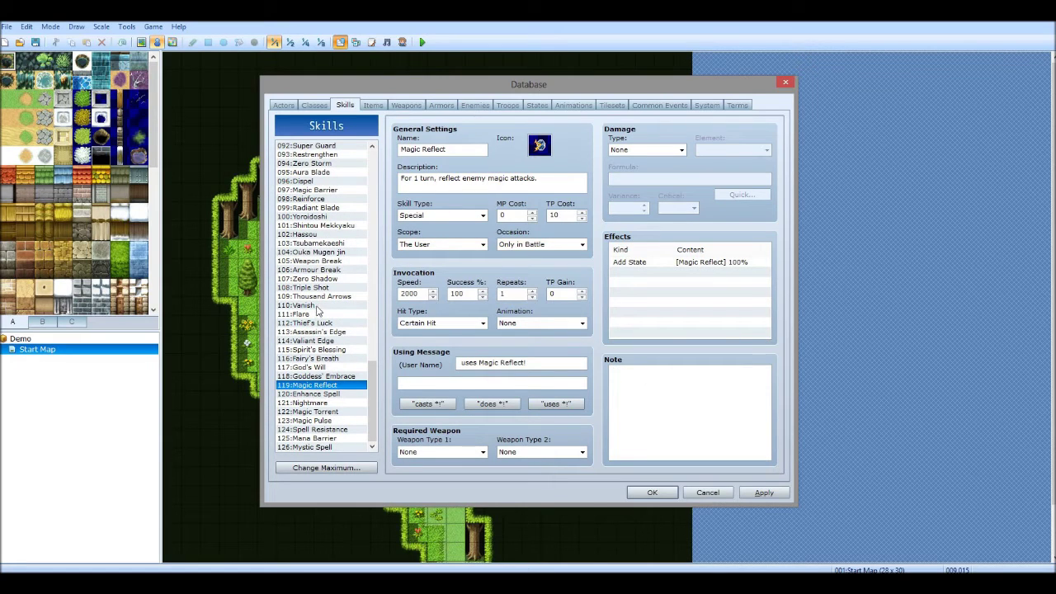
pyautogui.click(326, 393)
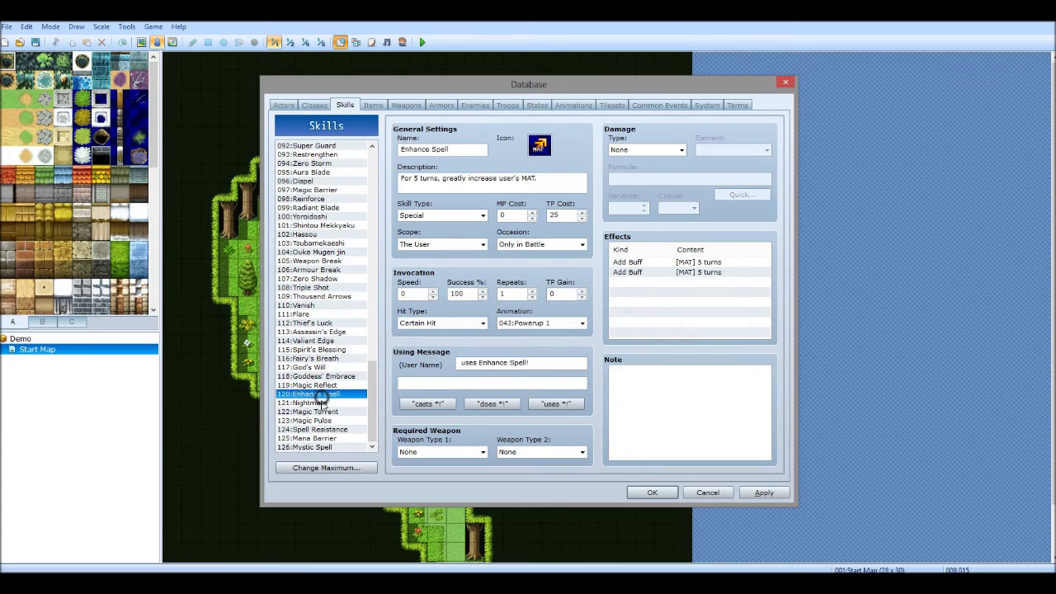
pyautogui.click(323, 403)
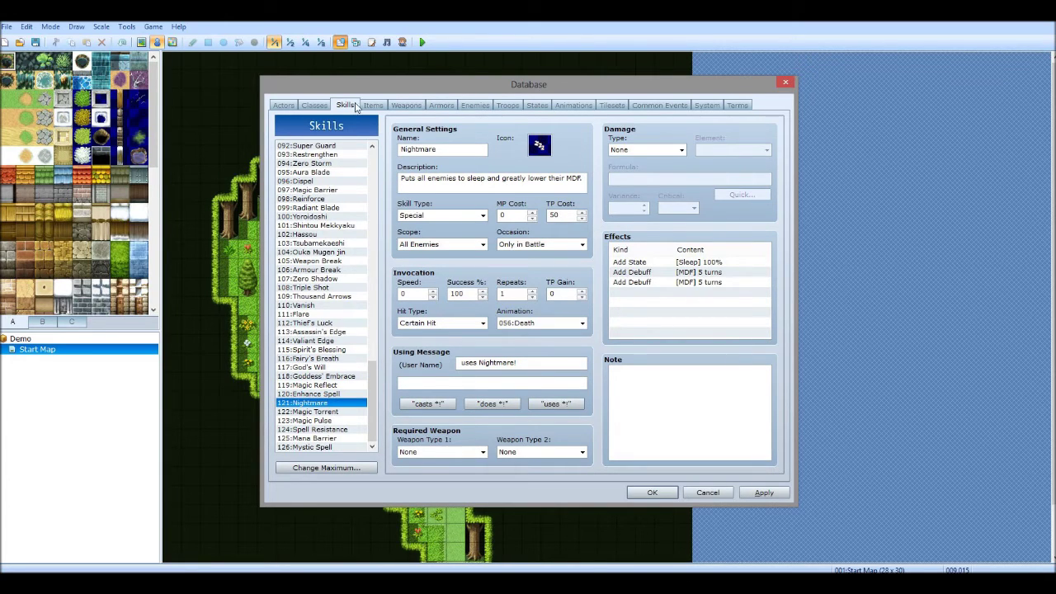
# Glance through the Items, Weapons, Armors, Troops and Actors sections, then close the Database with OK
pyautogui.click(380, 106)
pyautogui.click(405, 106)
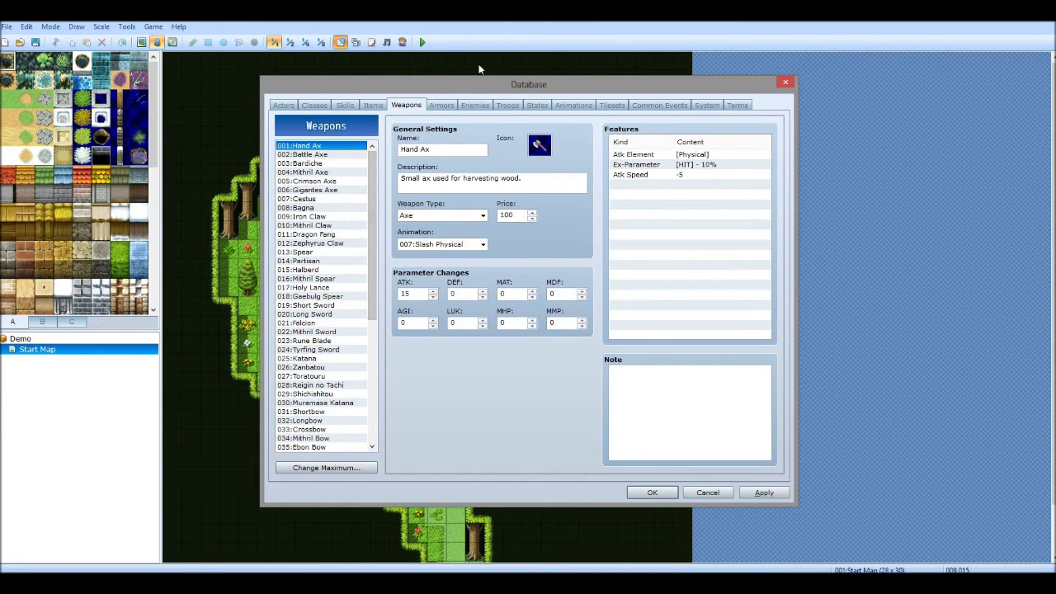
pyautogui.click(446, 108)
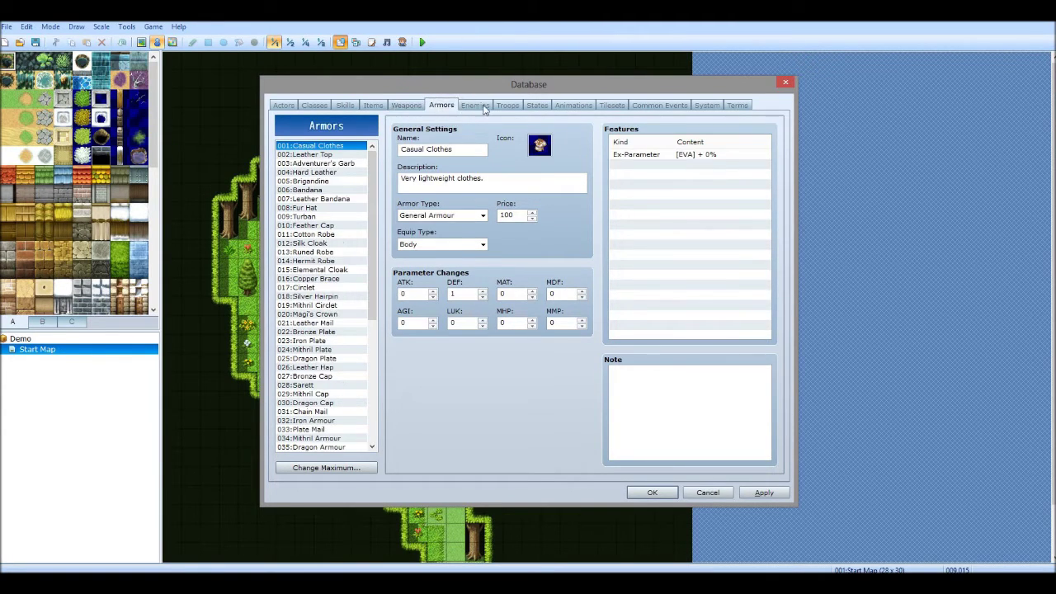
pyautogui.click(499, 112)
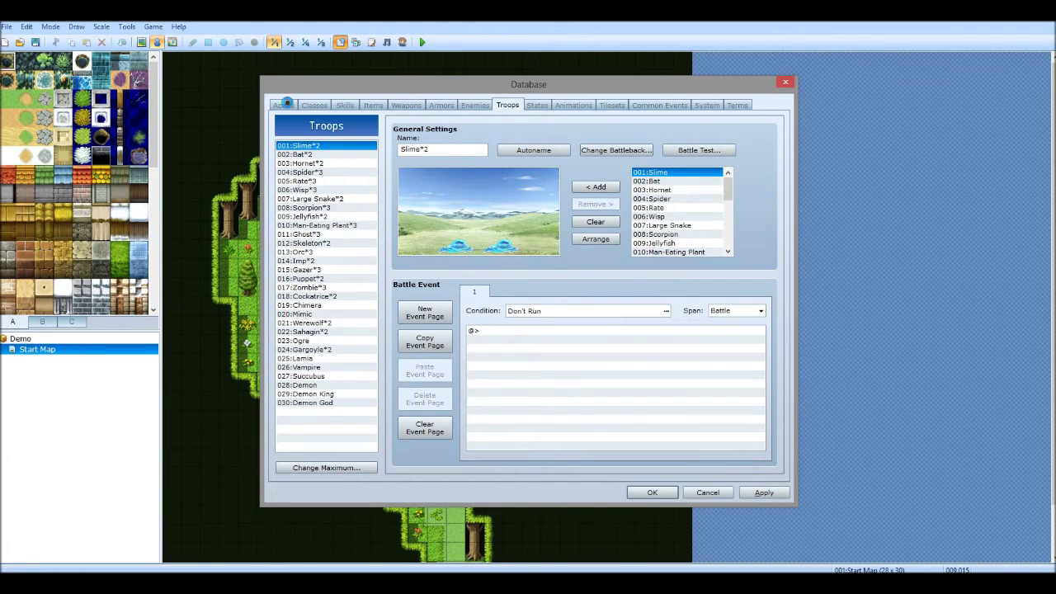
pyautogui.click(287, 107)
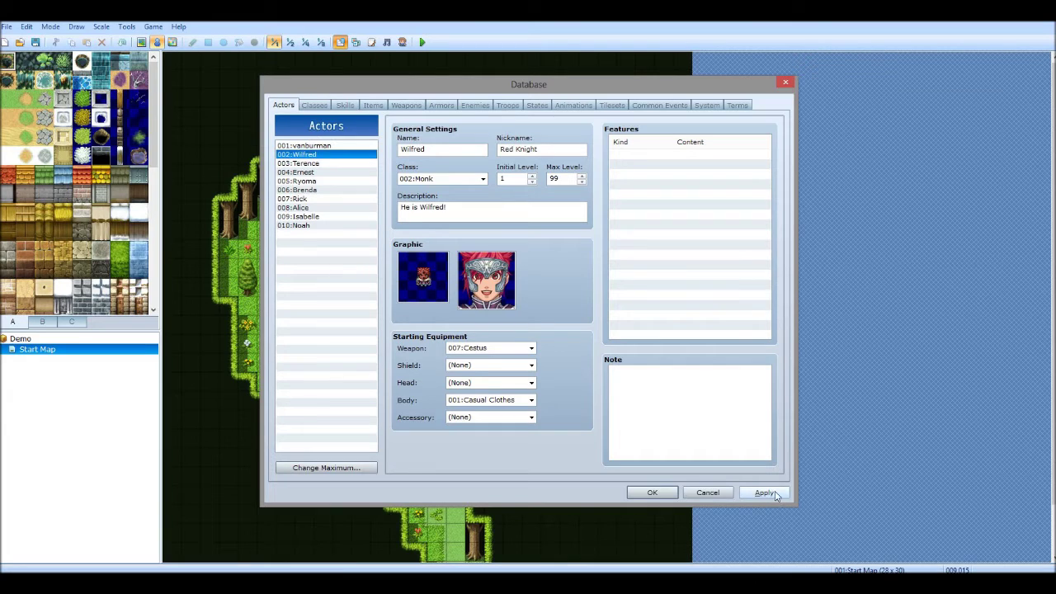
pyautogui.click(669, 492)
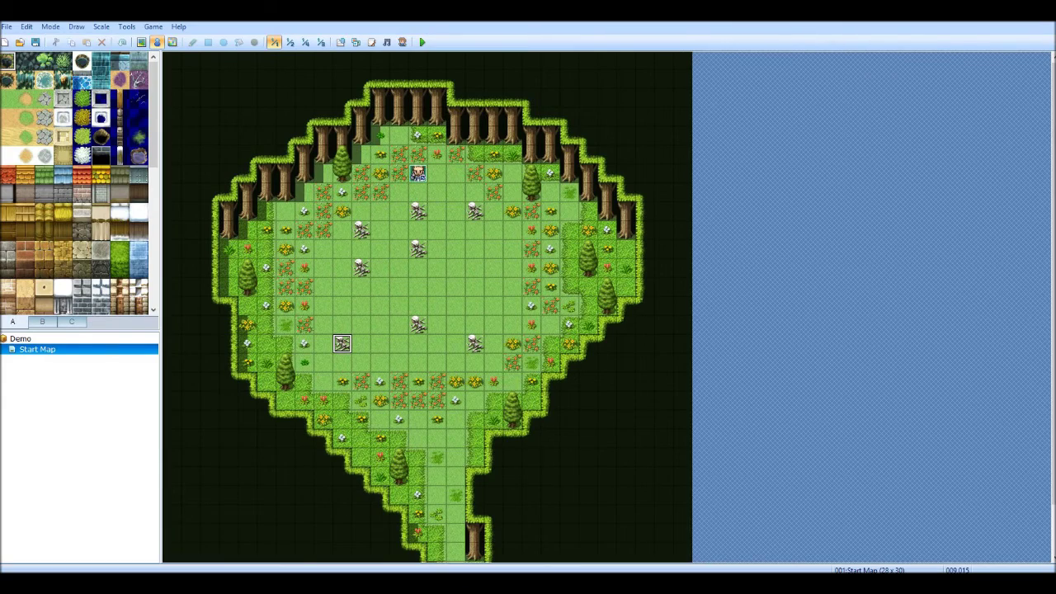
pyautogui.hotkey('alt', 'Tab')
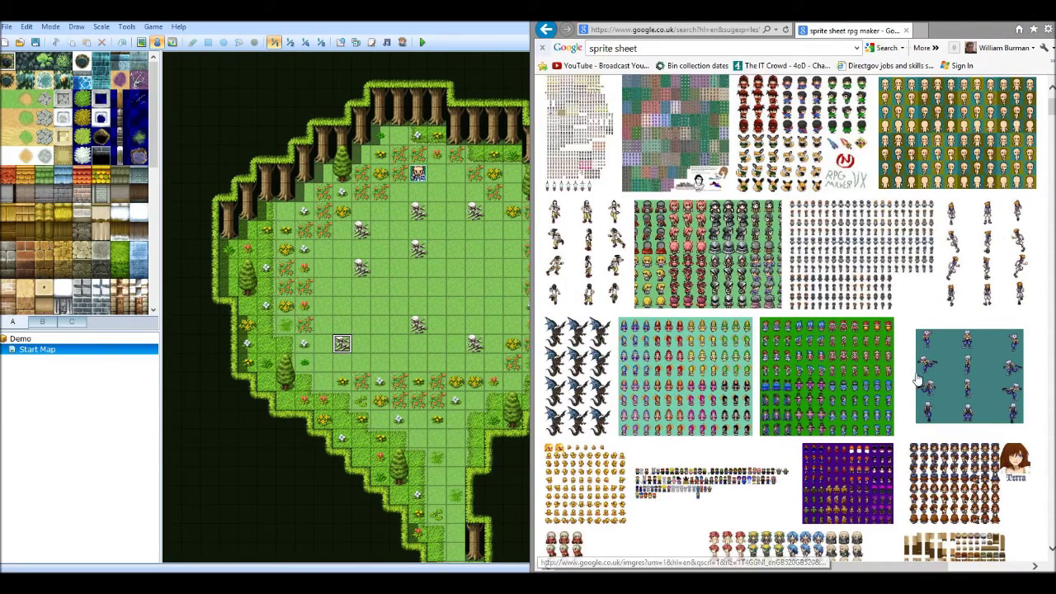
# Save the RPG_Maker_VX_Sprites_by_NWinmore sprite sheet from the image preview to the Desktop as PNG
pyautogui.scroll(-2, 824, 413)
pyautogui.scroll(3, 788, 427)
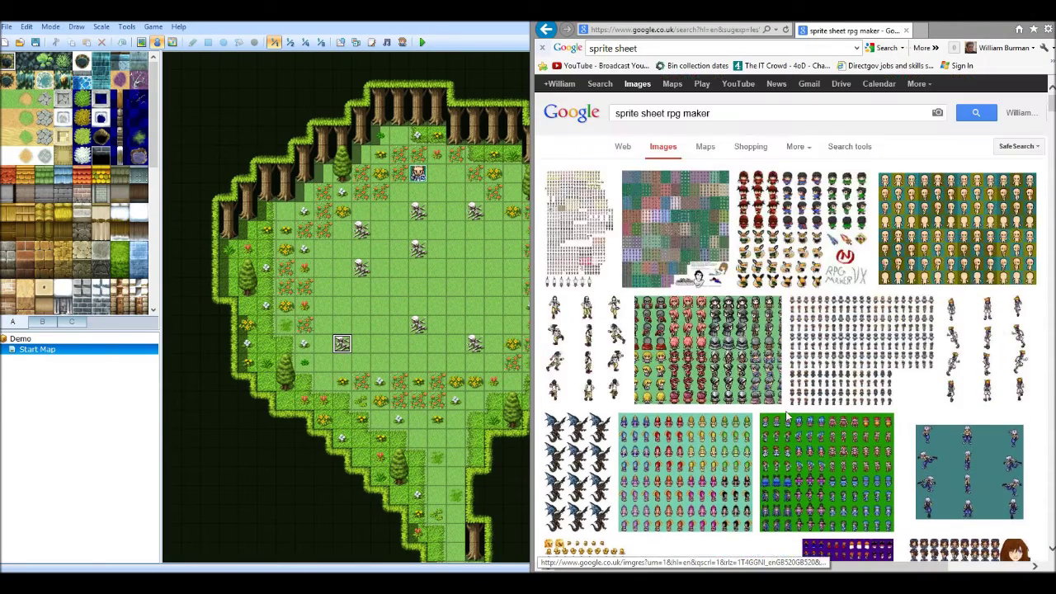
pyautogui.click(788, 213)
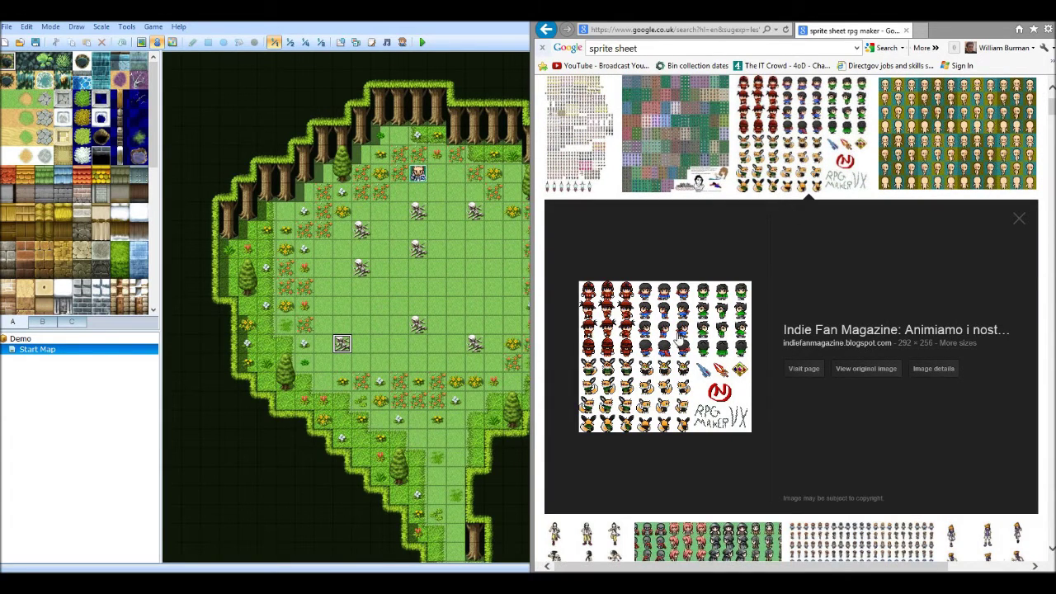
pyautogui.rightClick(676, 336)
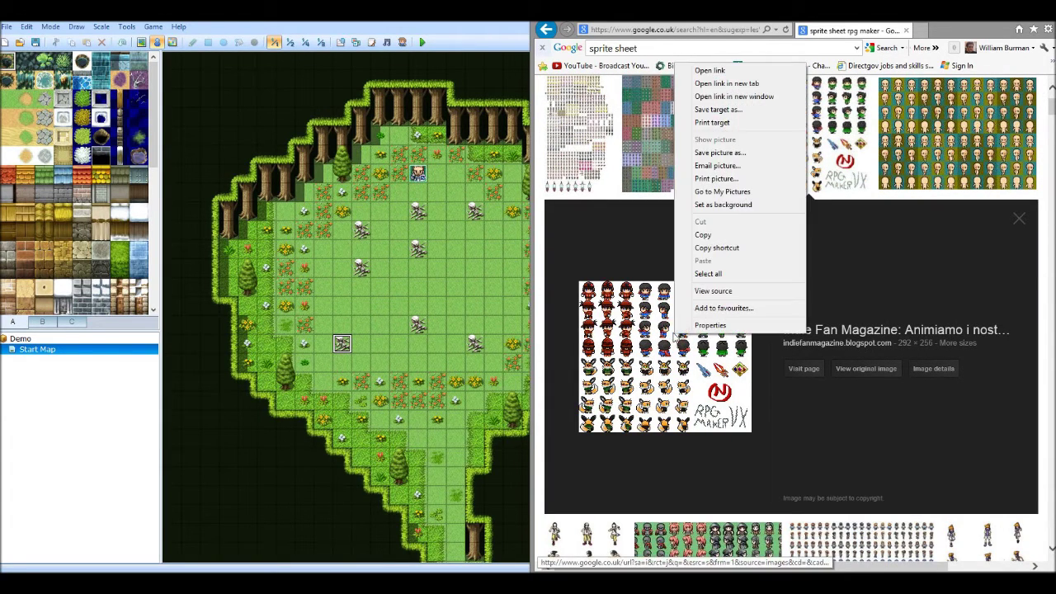
pyautogui.click(720, 153)
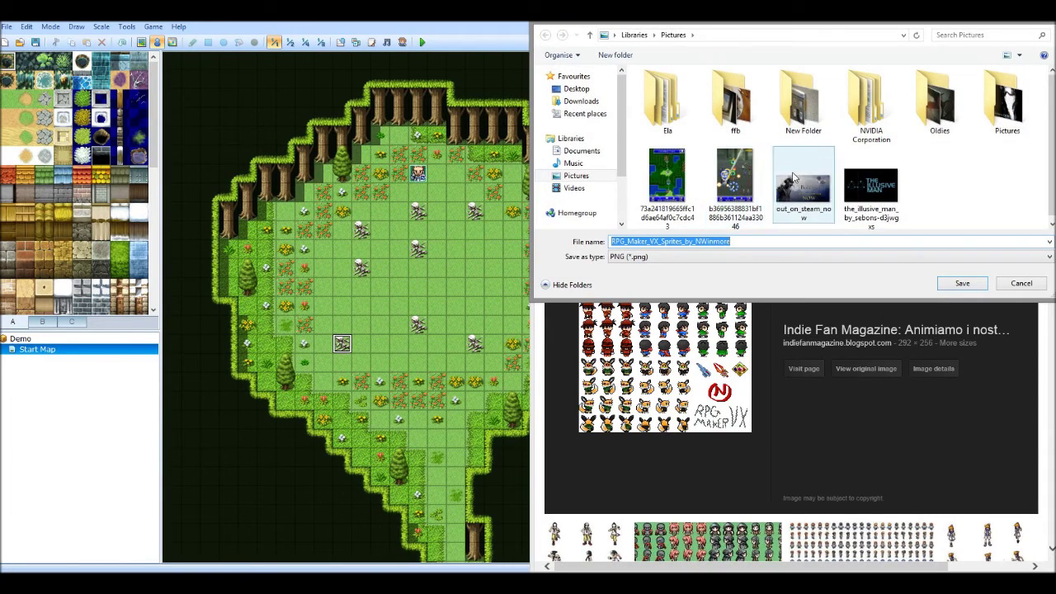
pyautogui.click(580, 89)
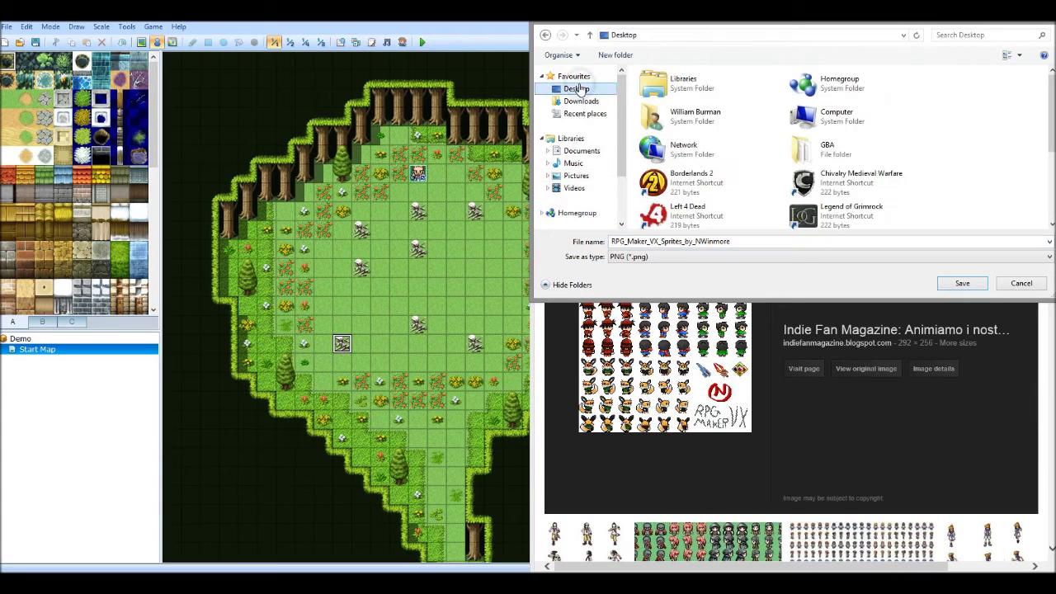
pyautogui.click(964, 284)
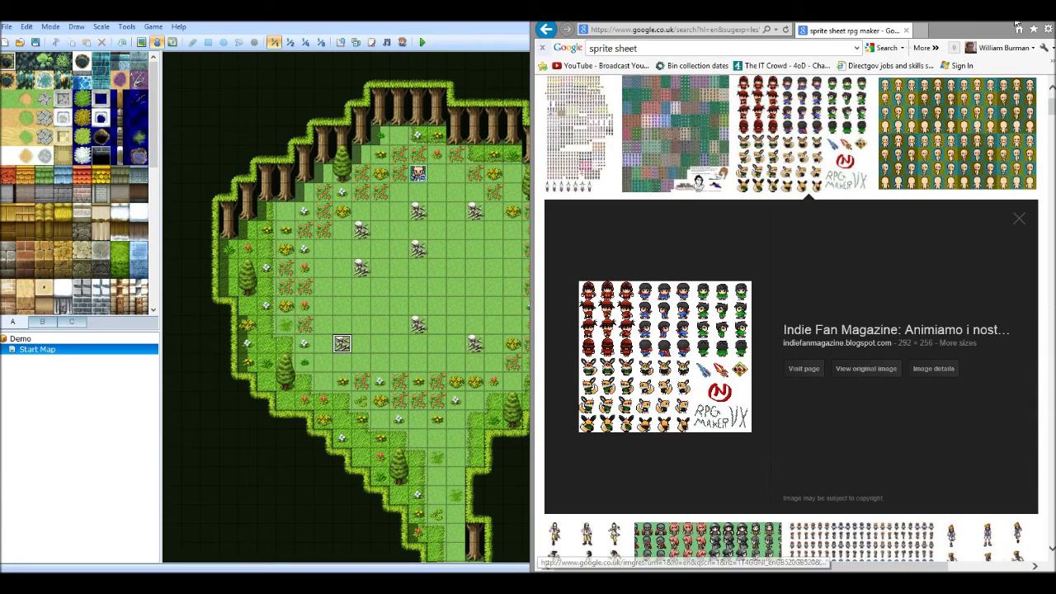
pyautogui.moveTo(996, 31); pyautogui.dragTo(945, 46)
# Import the Desktop sprite sheet PNG into Graphics/Characters with green as transparent and translucent colour
pyautogui.click(945, 46)
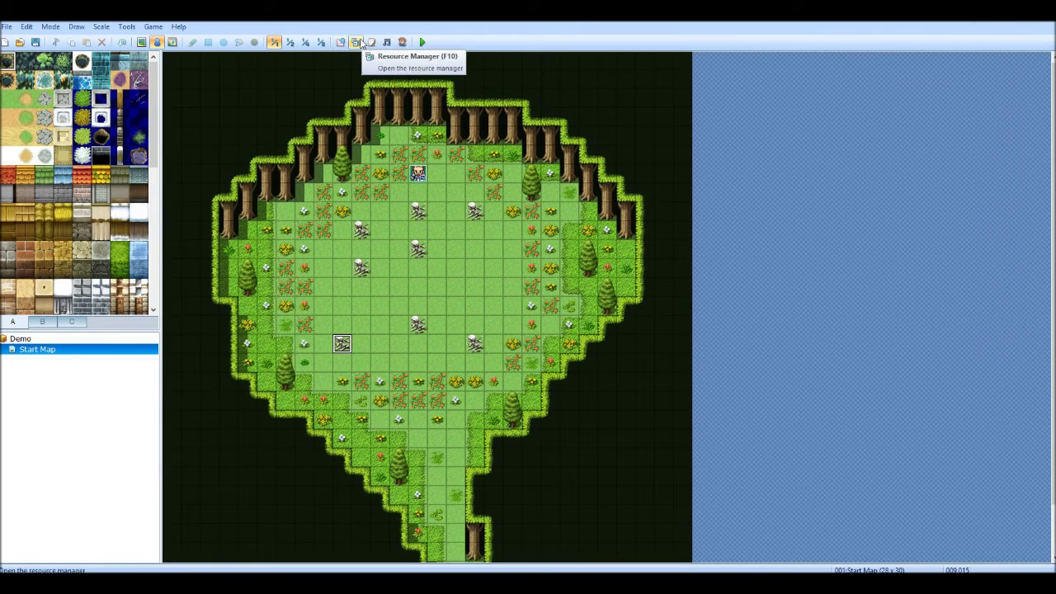
pyautogui.click(356, 42)
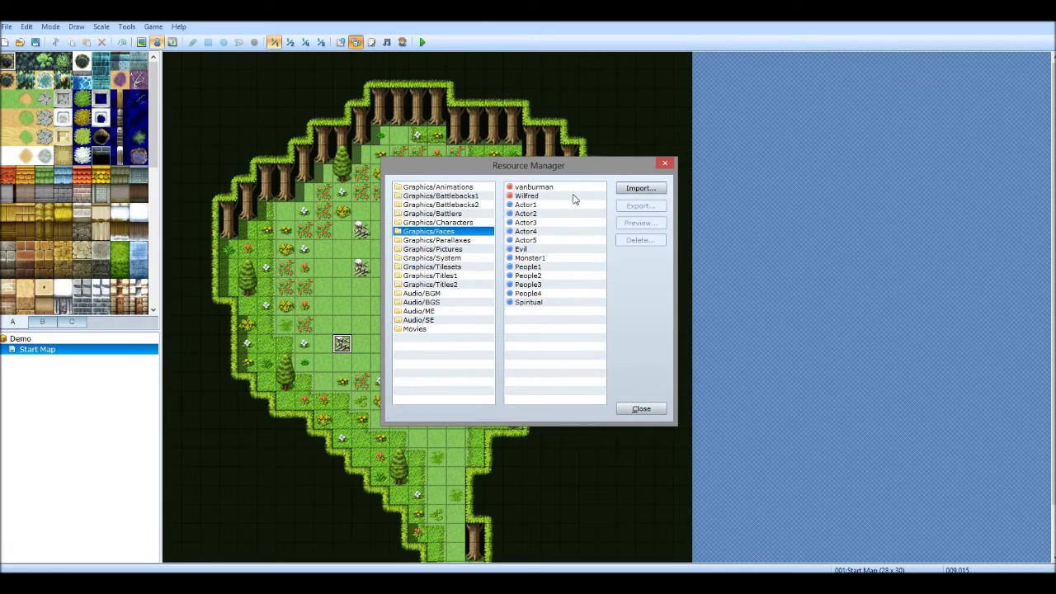
pyautogui.click(478, 222)
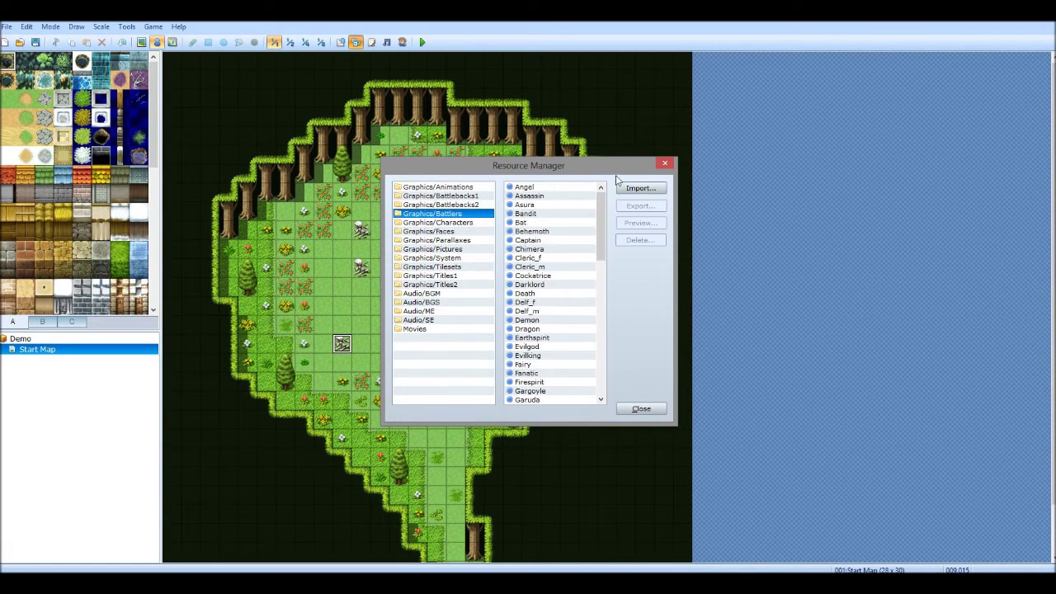
pyautogui.click(641, 188)
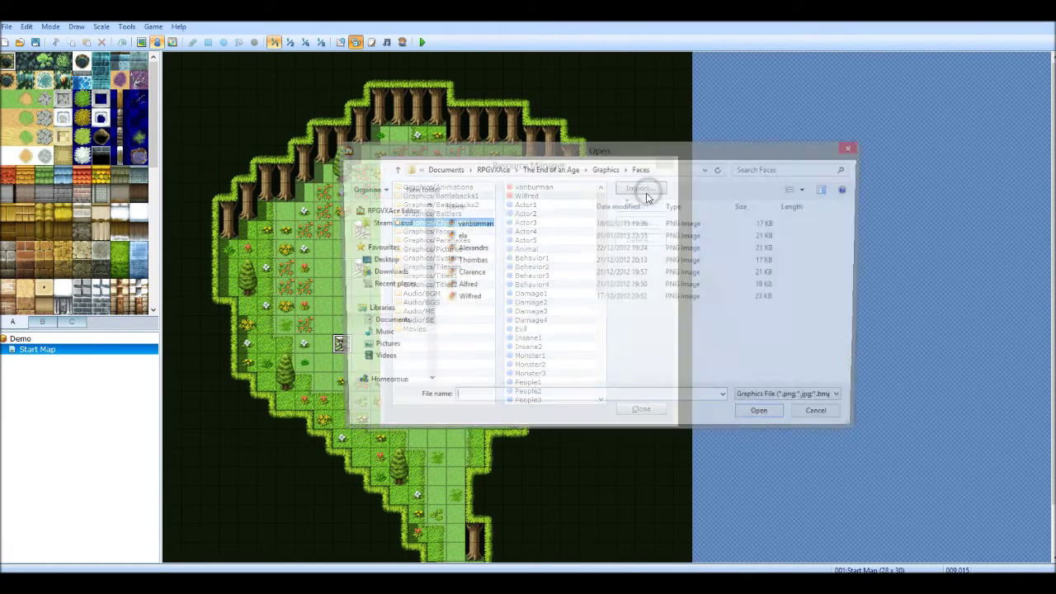
pyautogui.click(389, 260)
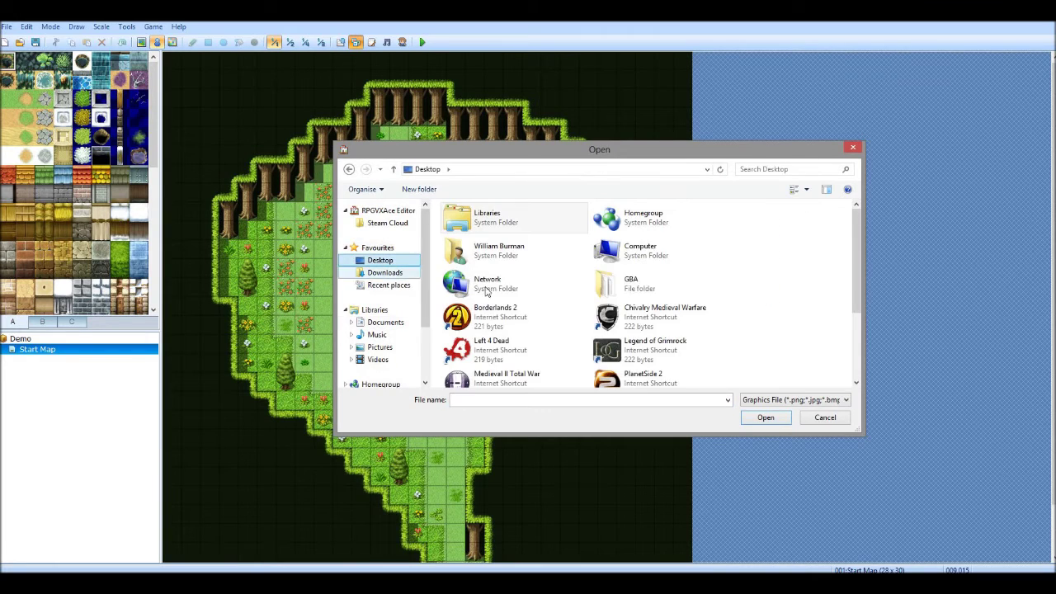
pyautogui.moveTo(857, 241); pyautogui.dragTo(852, 323)
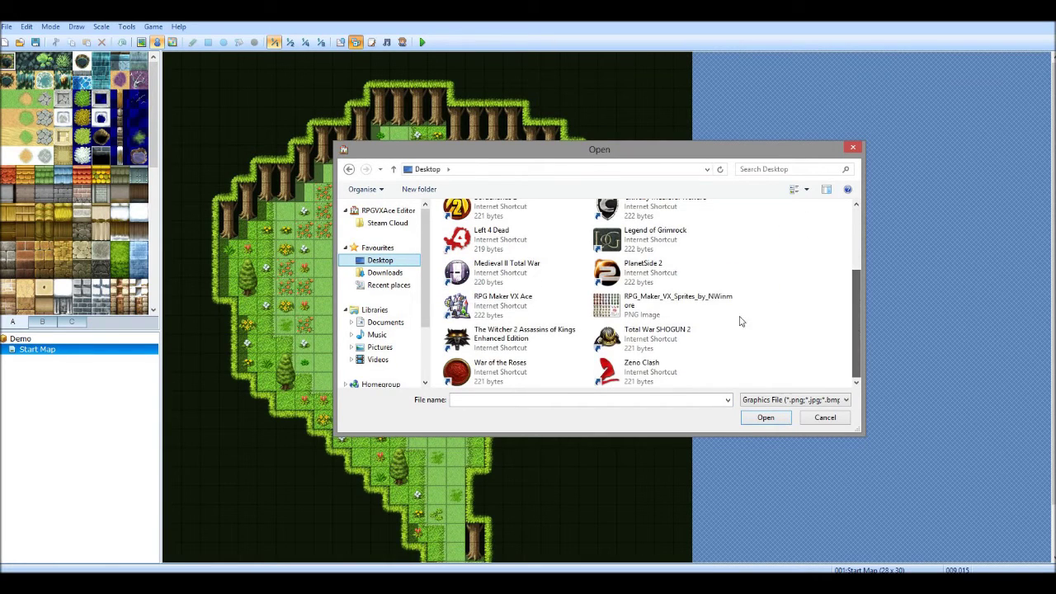
pyautogui.doubleClick(683, 301)
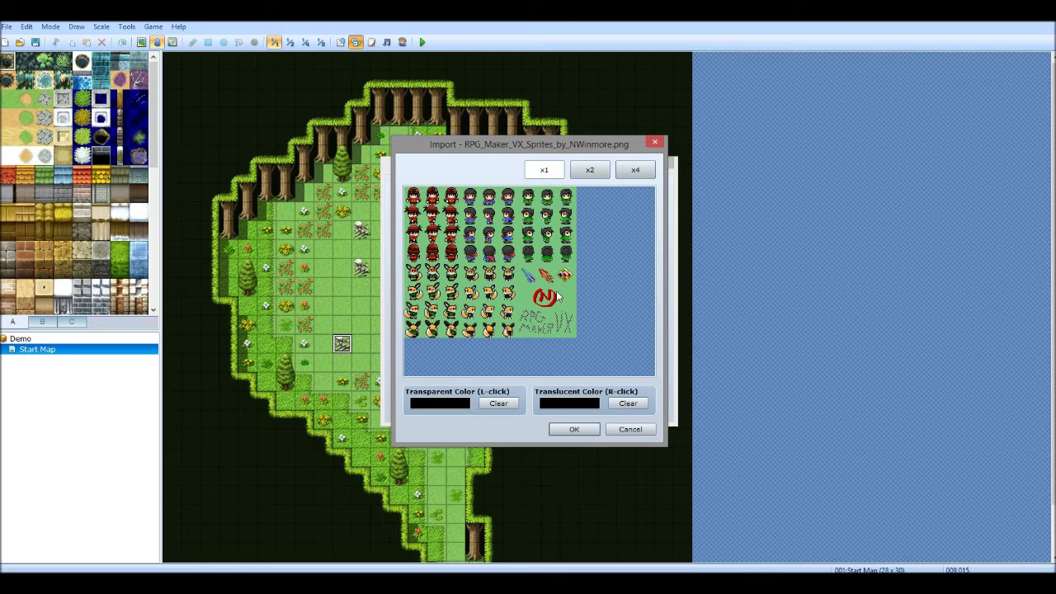
pyautogui.click(464, 246)
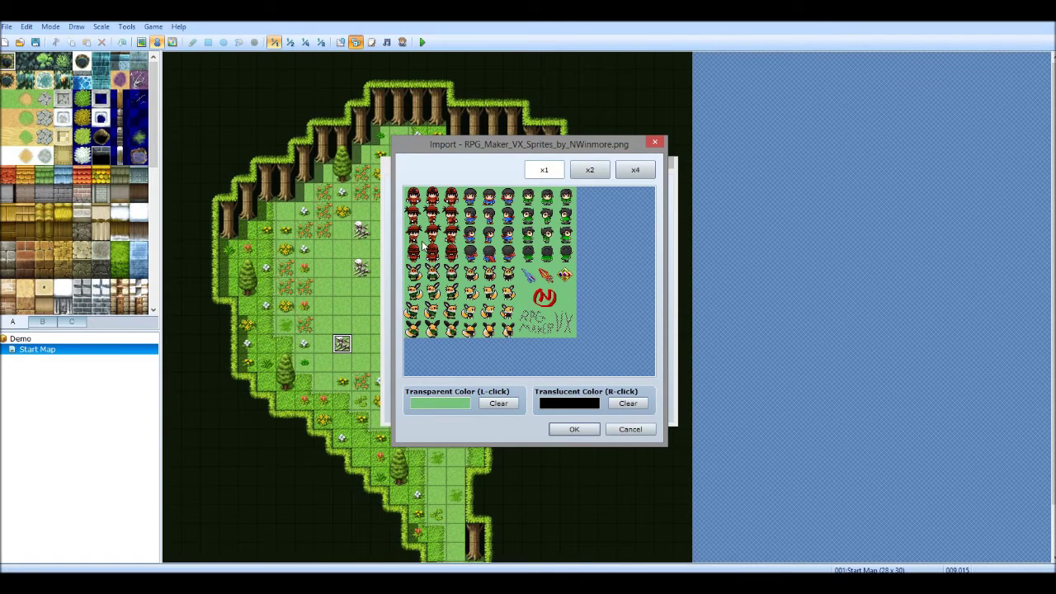
pyautogui.rightClick(422, 245)
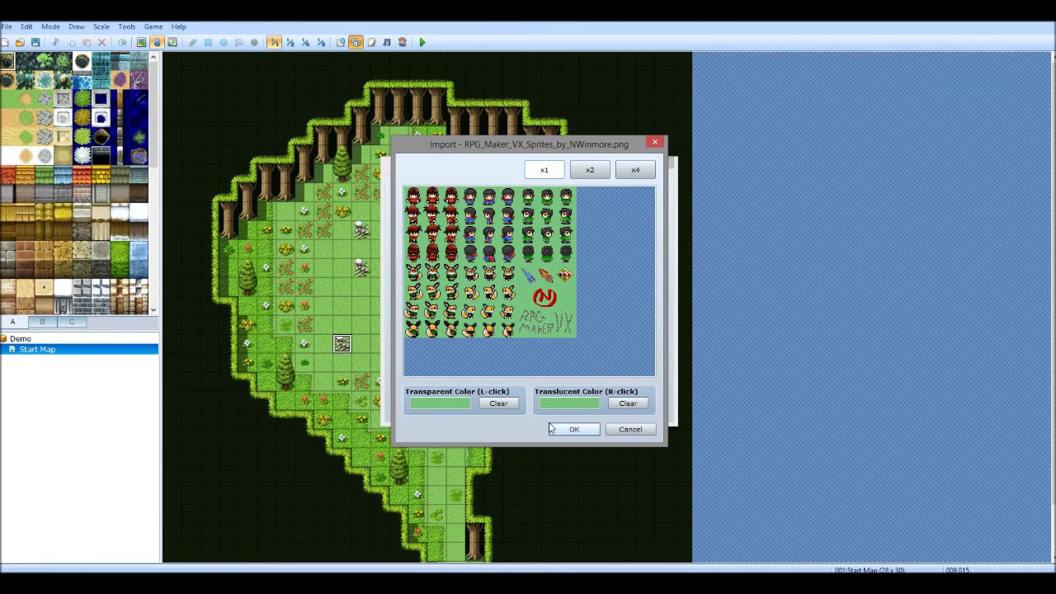
pyautogui.click(569, 429)
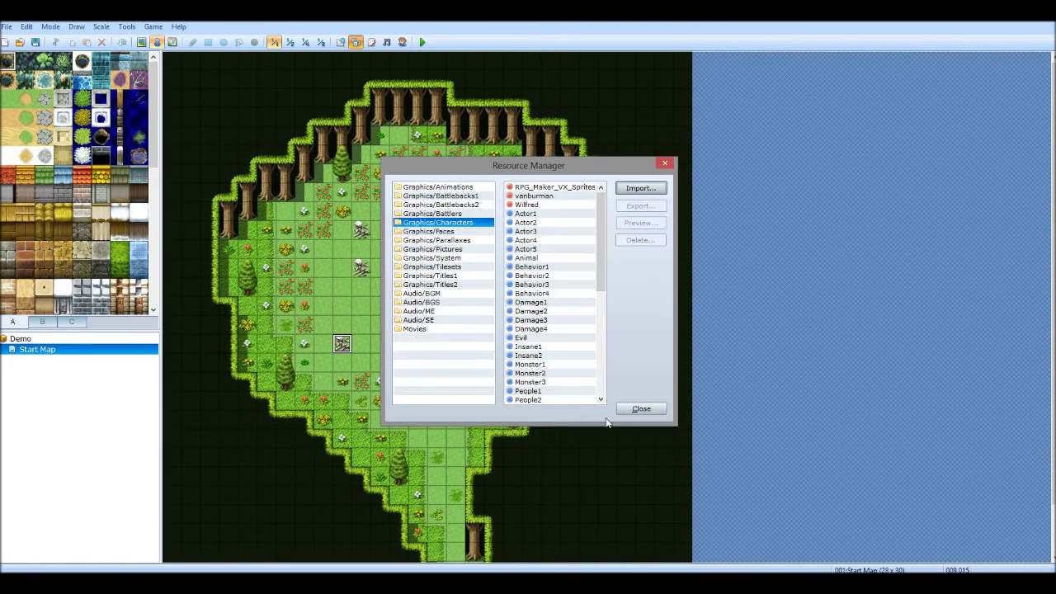
pyautogui.click(640, 409)
pyautogui.click(126, 26)
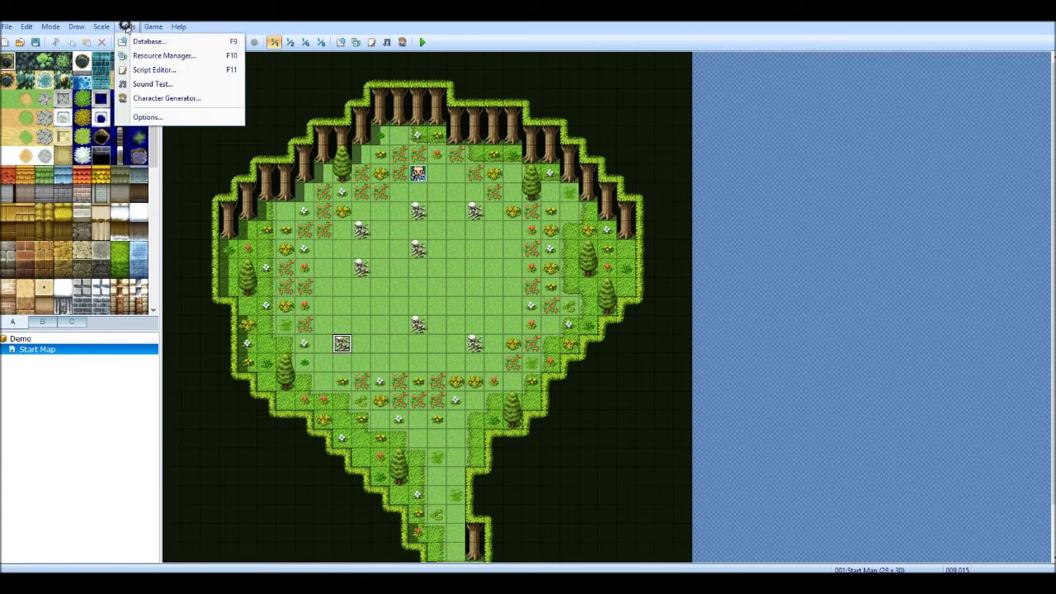
pyautogui.click(140, 41)
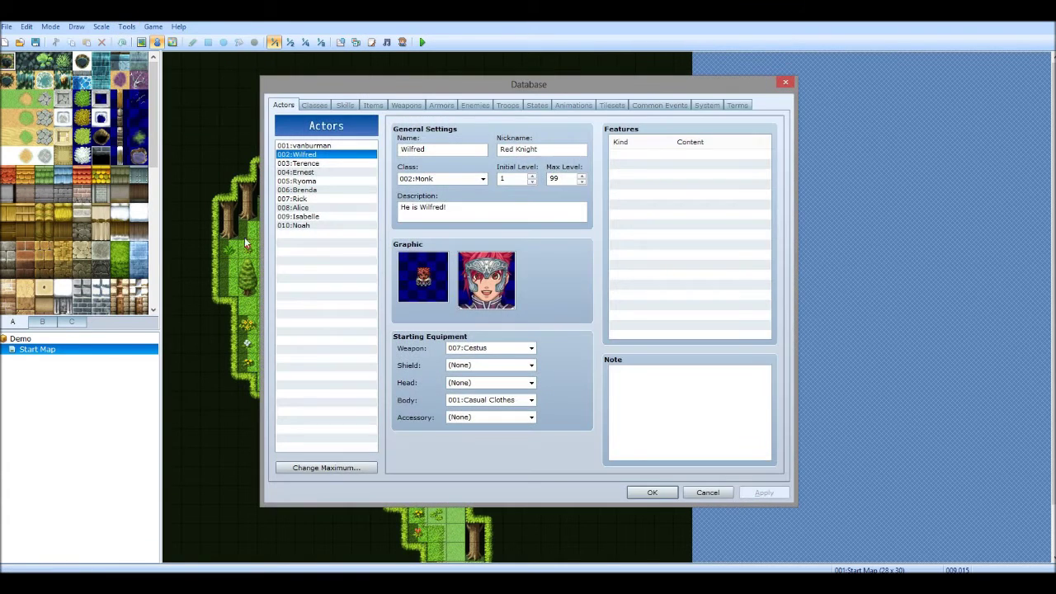
pyautogui.click(317, 164)
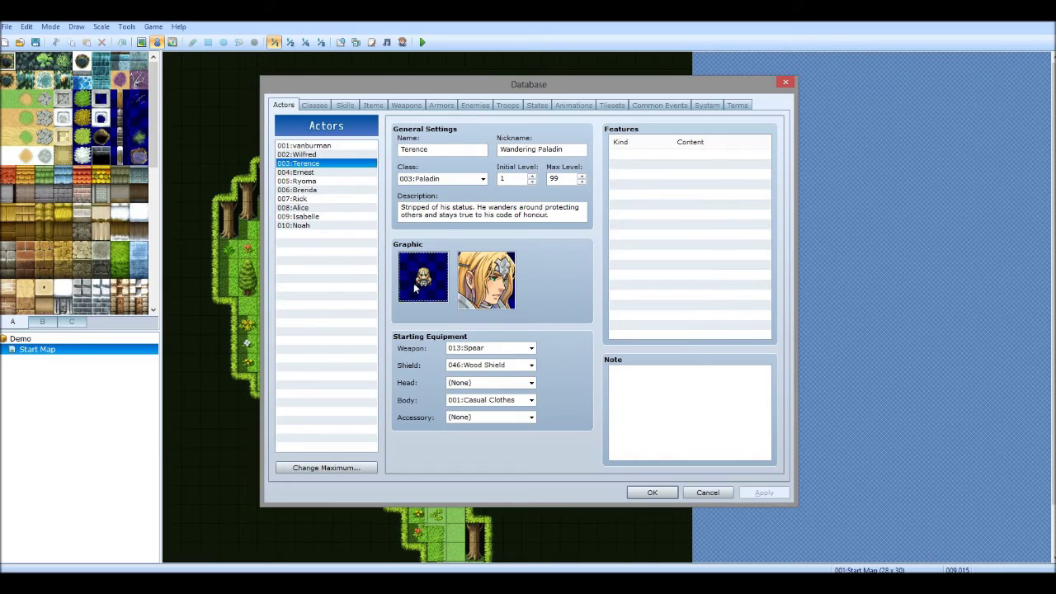
pyautogui.doubleClick(416, 284)
pyautogui.click(376, 198)
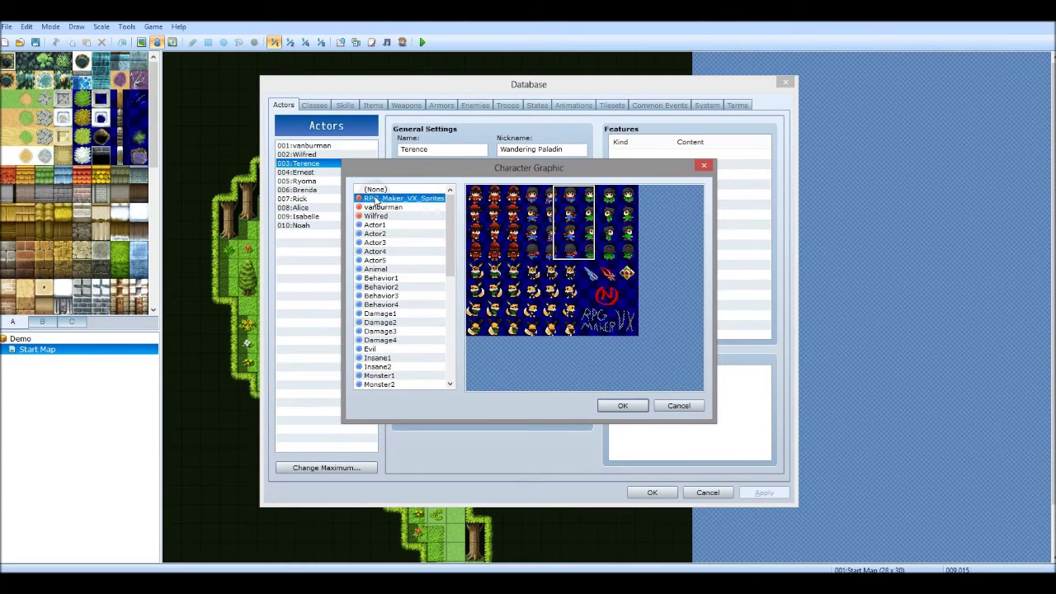
pyautogui.click(487, 222)
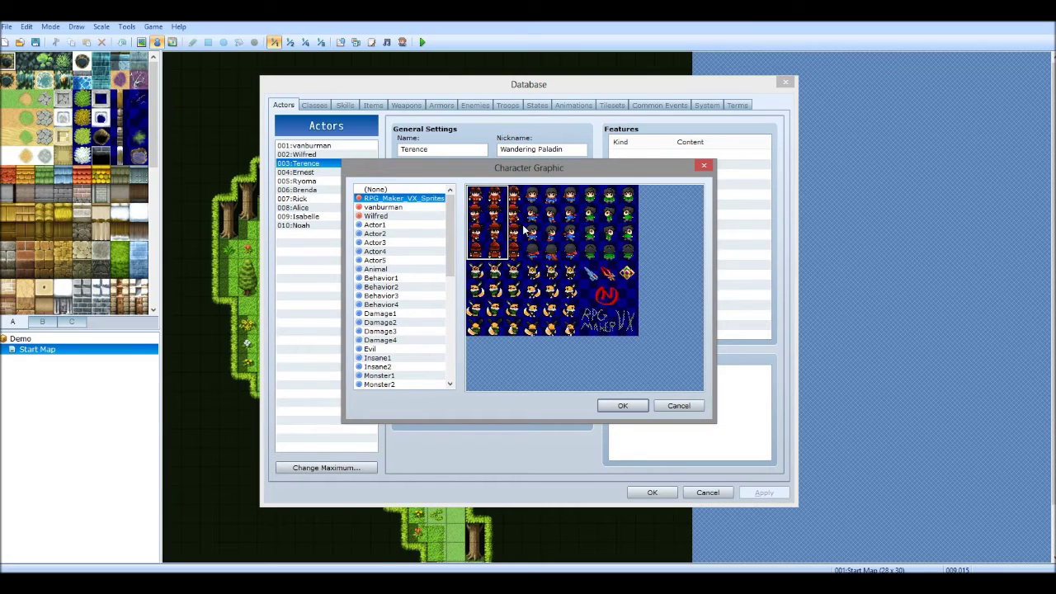
pyautogui.click(588, 235)
pyautogui.click(627, 219)
pyautogui.click(532, 285)
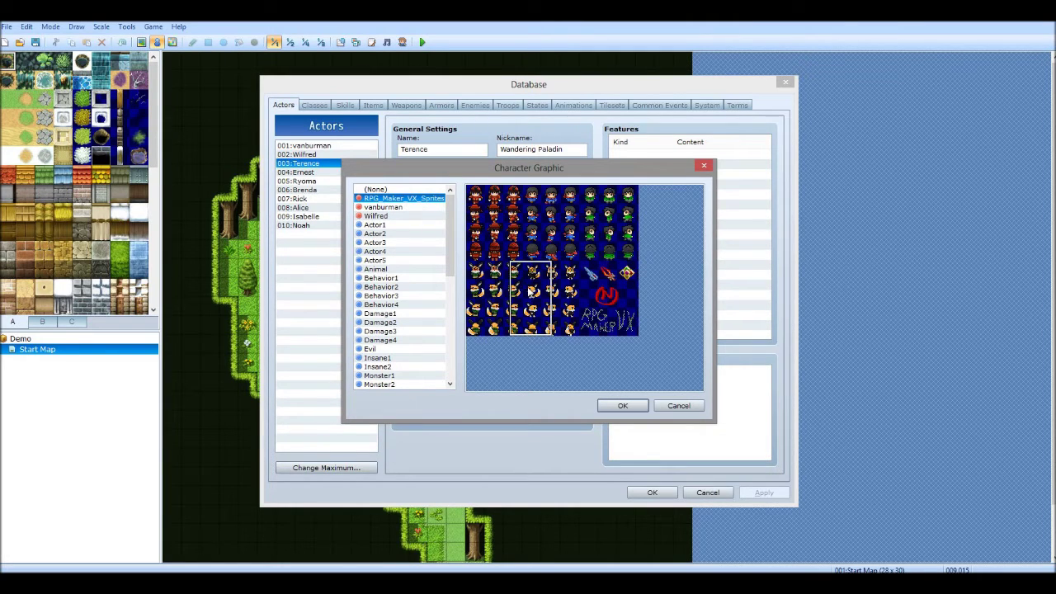
pyautogui.click(482, 294)
pyautogui.click(624, 406)
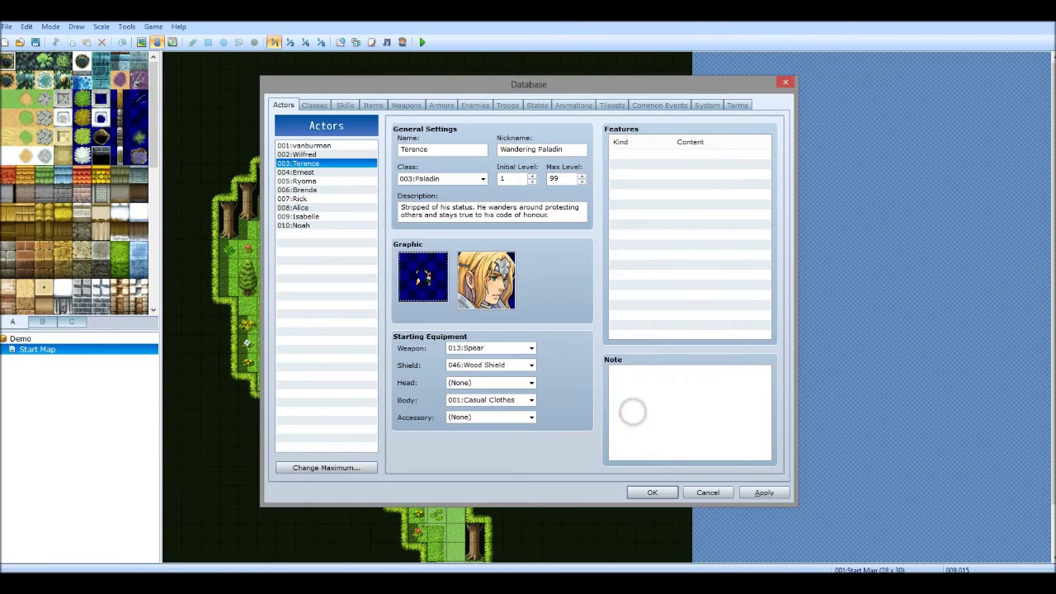
pyautogui.click(705, 492)
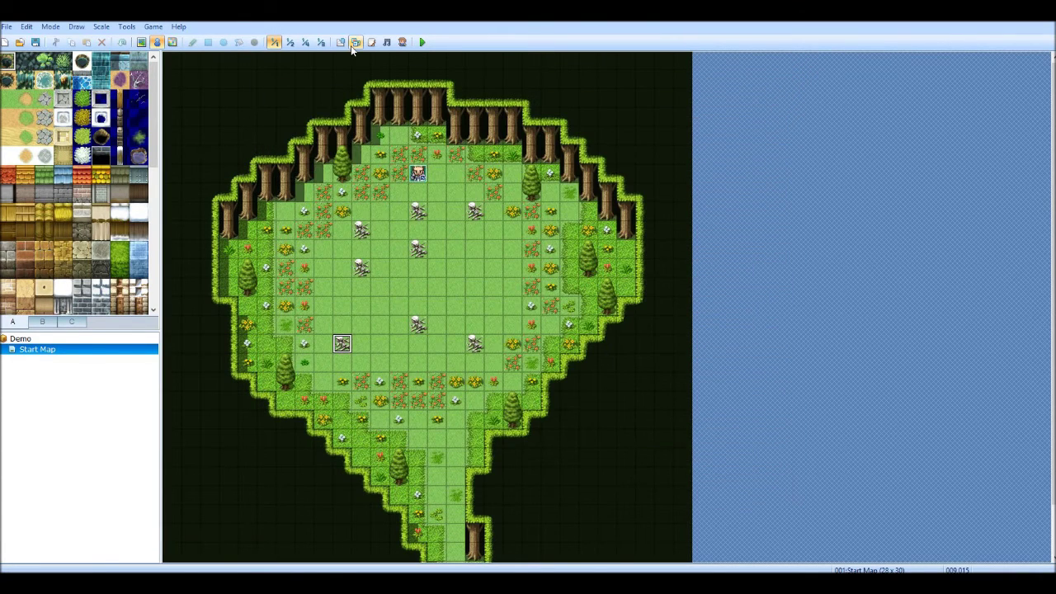
# Delete the old RPG_Maker_VX_Sprites_by_NWinmore sheet from Graphics/Characters in the Resource Manager
pyautogui.click(353, 44)
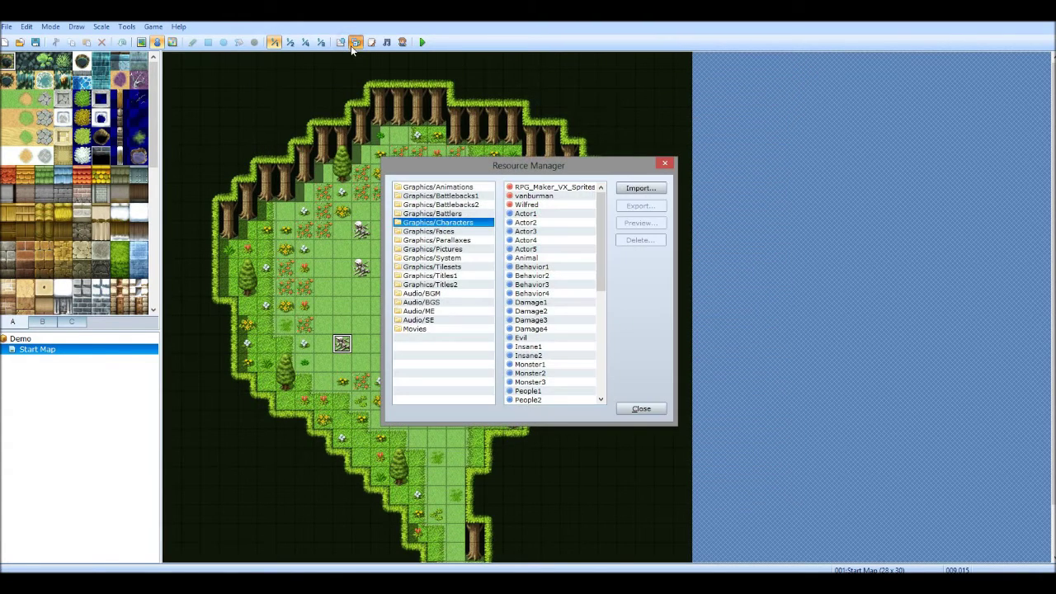
pyautogui.click(567, 187)
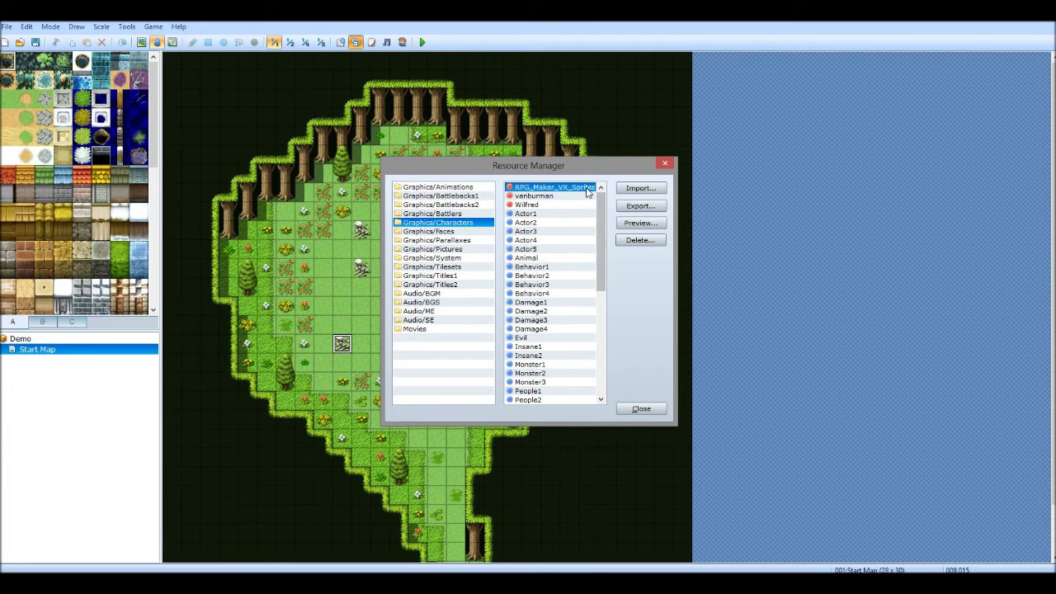
pyautogui.click(640, 240)
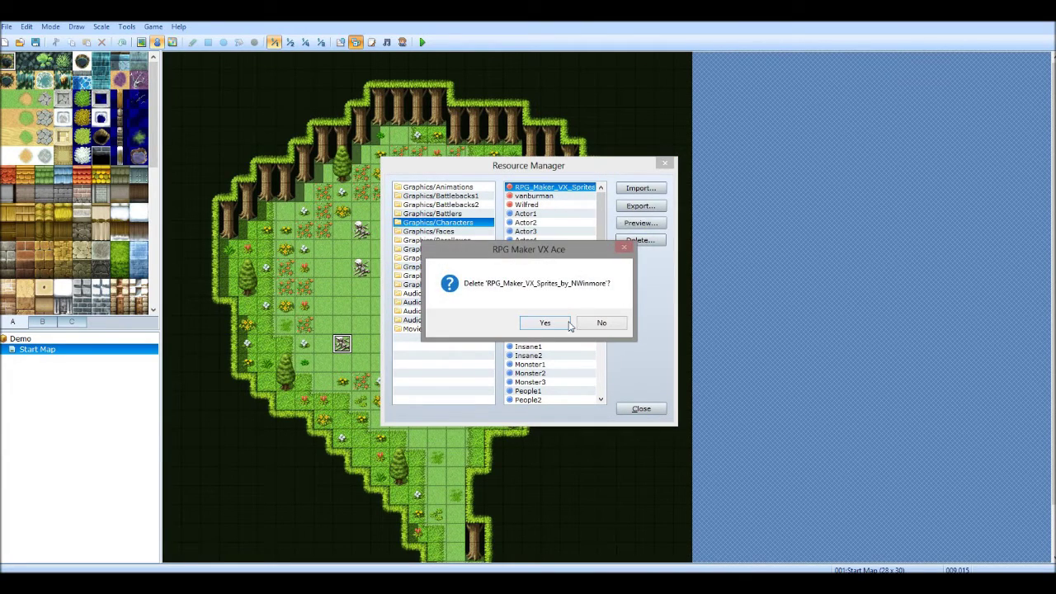
pyautogui.click(546, 321)
# Re-import RPG_Maker_VX_Sprites_by_NWinmore from the Desktop, checking it at 1x, 2x and 4x zoom
pyautogui.click(645, 189)
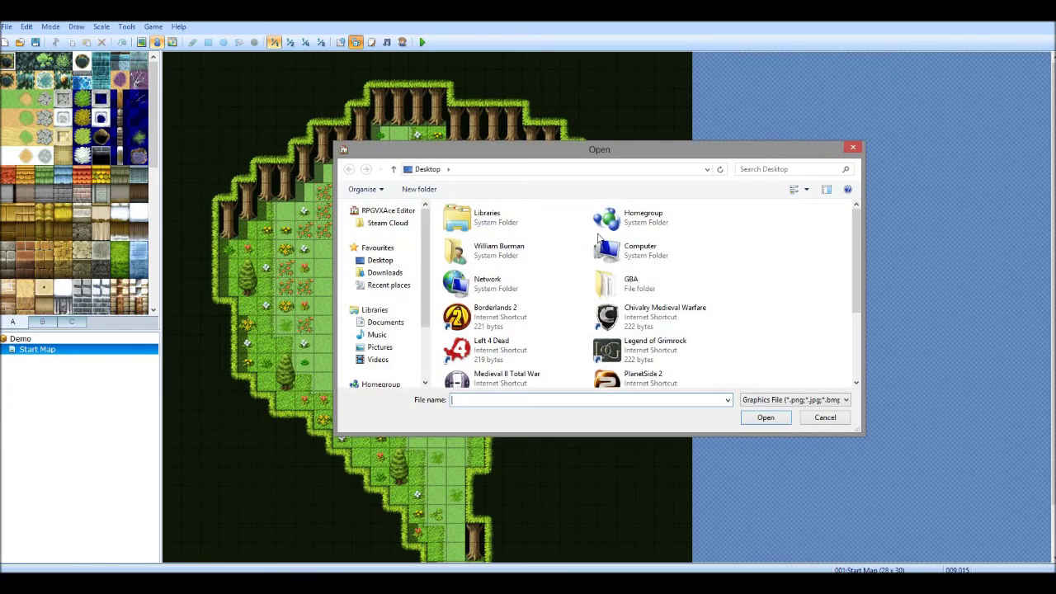
pyautogui.scroll(-3, 627, 313)
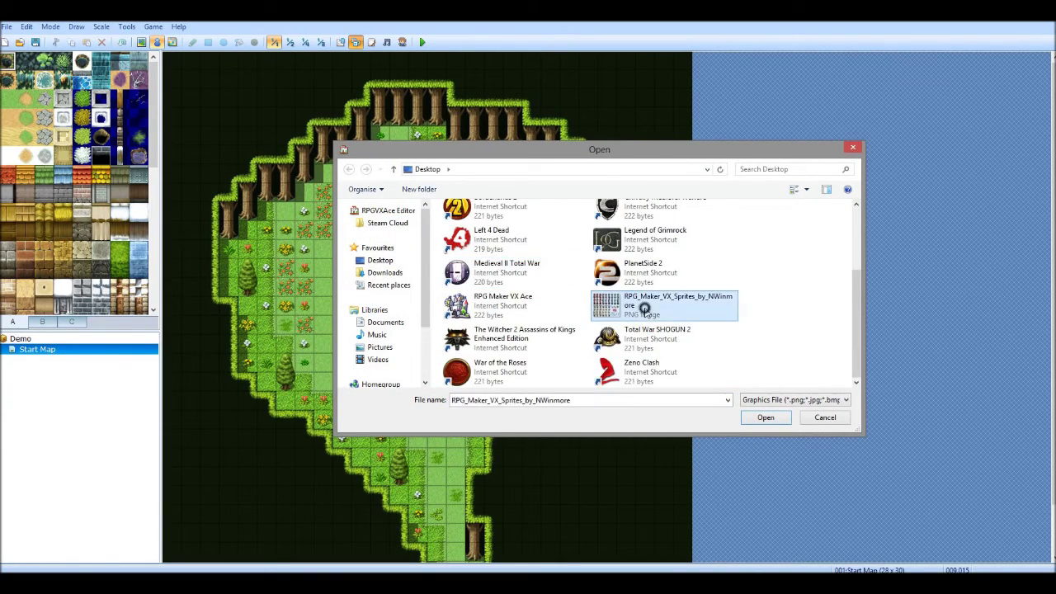
pyautogui.doubleClick(643, 305)
pyautogui.click(590, 171)
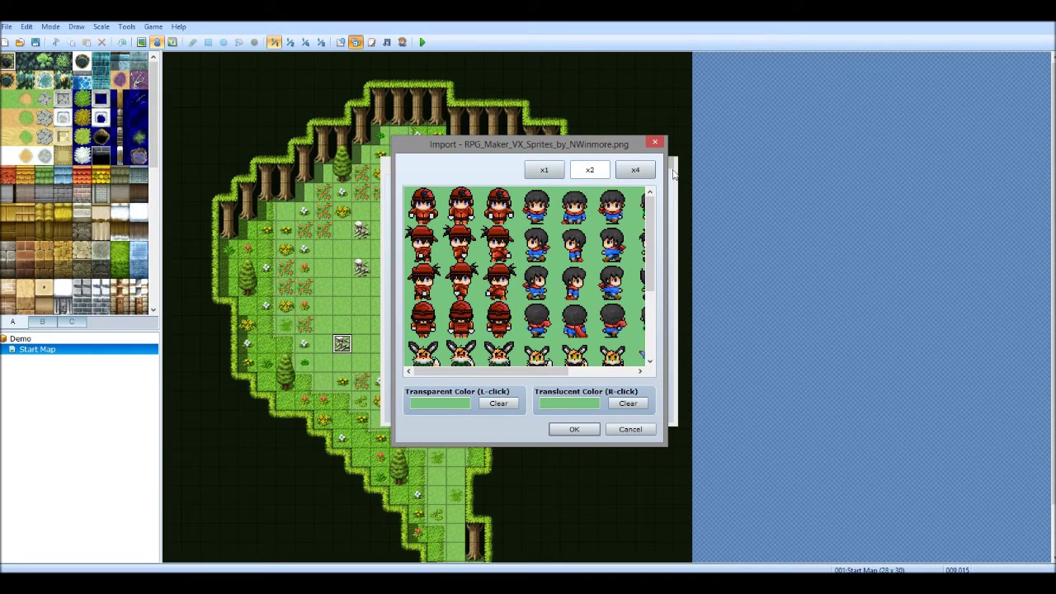
pyautogui.click(631, 170)
pyautogui.click(592, 170)
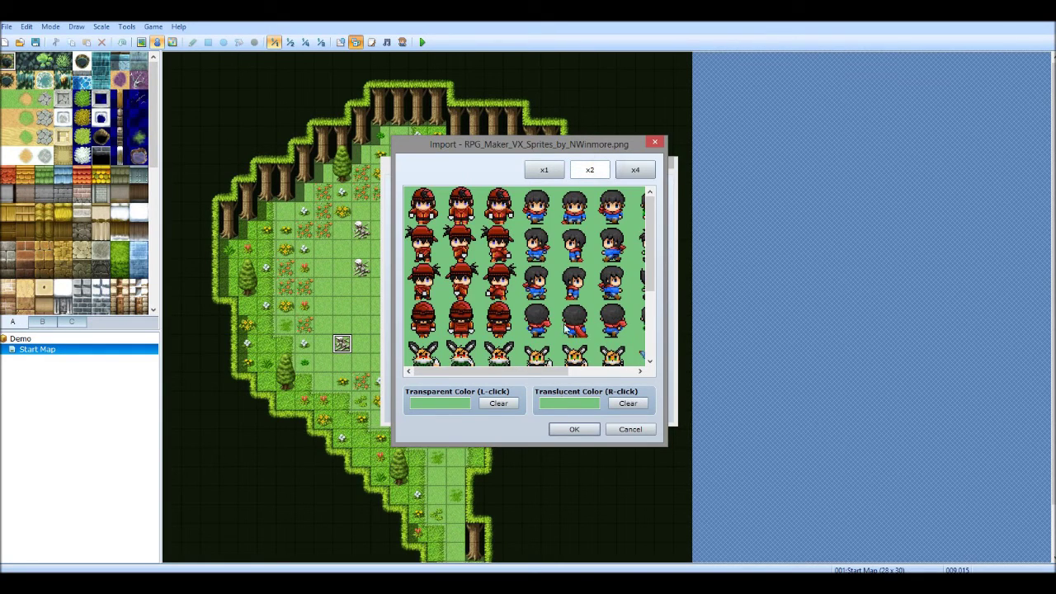
pyautogui.click(538, 172)
pyautogui.click(577, 171)
pyautogui.click(574, 429)
pyautogui.click(633, 408)
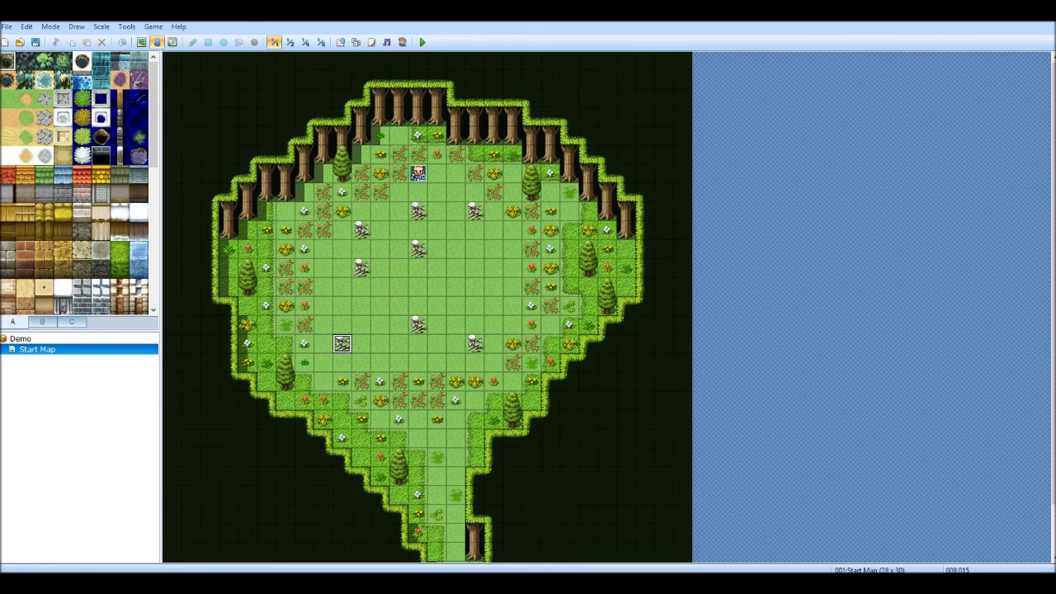
pyautogui.click(127, 27)
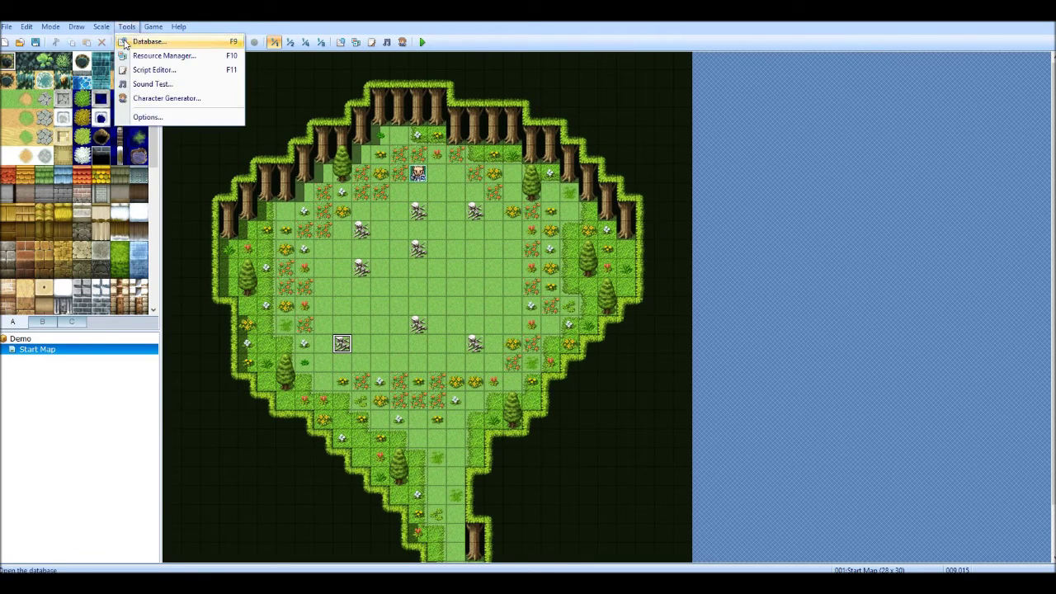
pyautogui.click(132, 41)
pyautogui.doubleClick(421, 280)
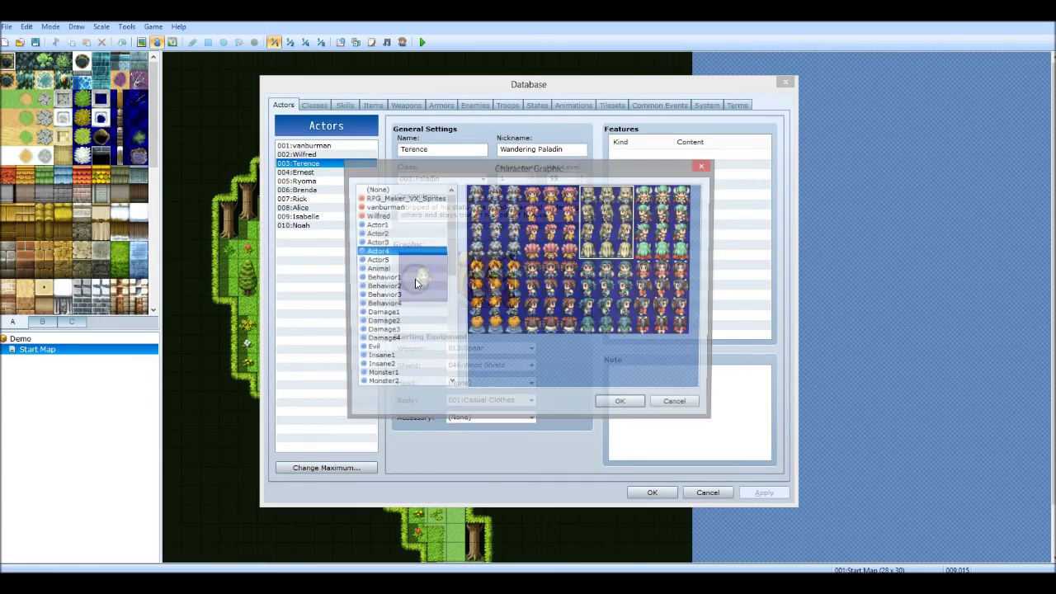
pyautogui.click(383, 200)
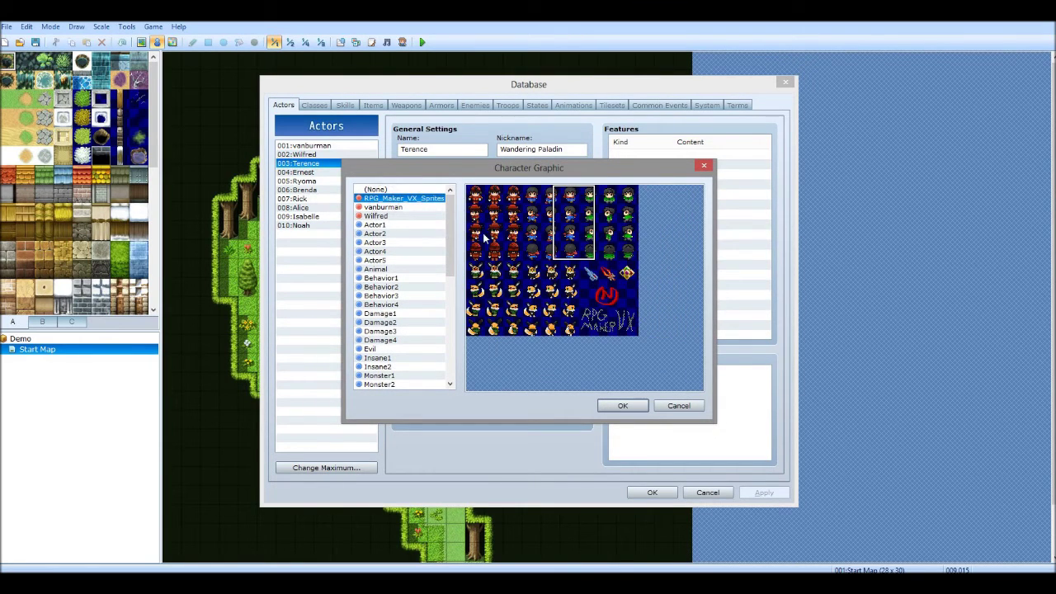
pyautogui.click(493, 227)
pyautogui.click(532, 231)
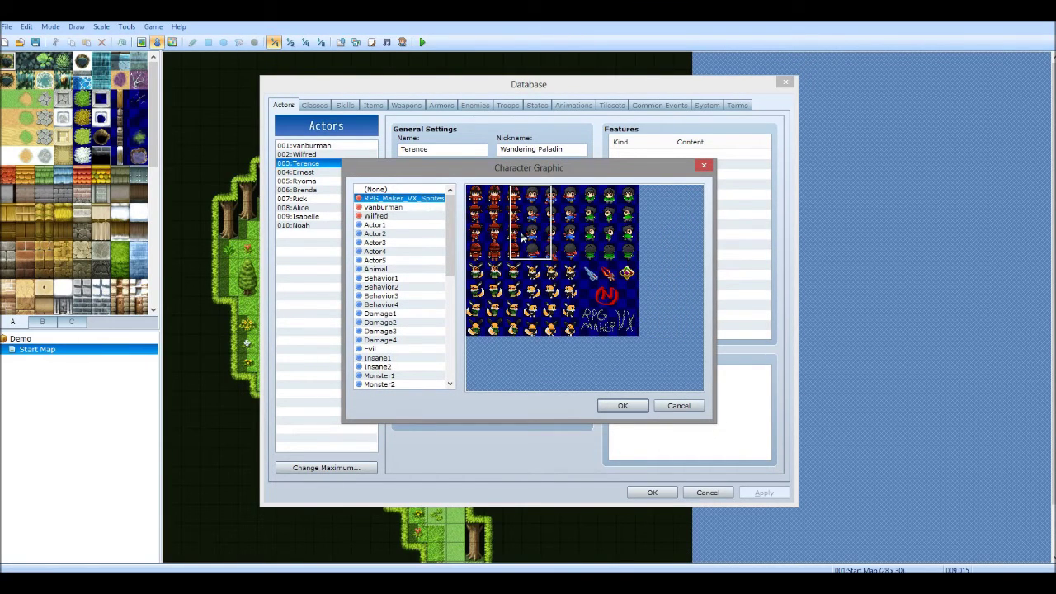
pyautogui.click(569, 237)
pyautogui.click(615, 236)
pyautogui.click(619, 289)
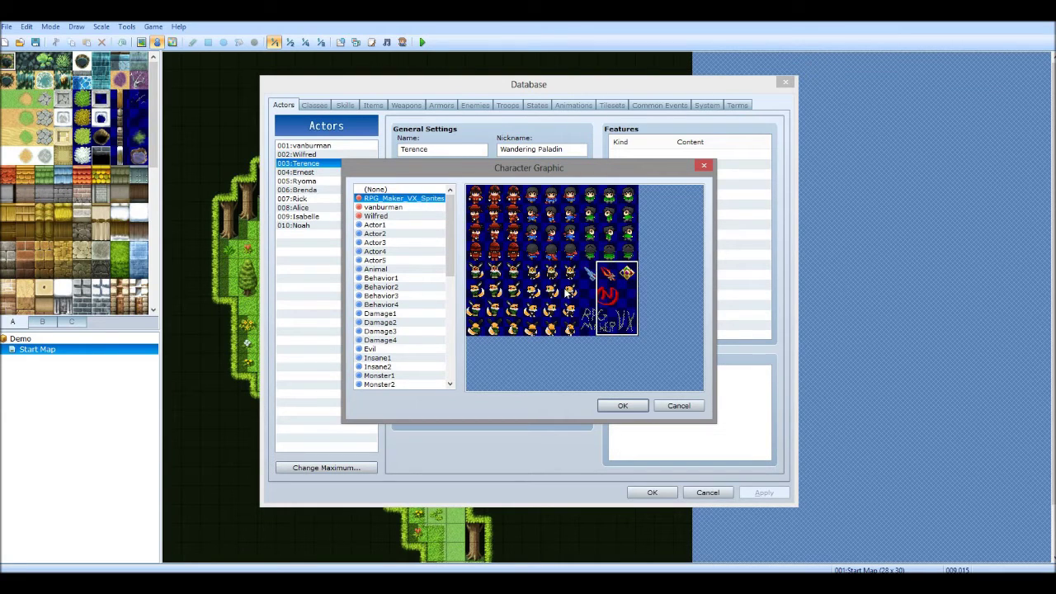
pyautogui.click(568, 291)
pyautogui.click(622, 284)
pyautogui.click(623, 405)
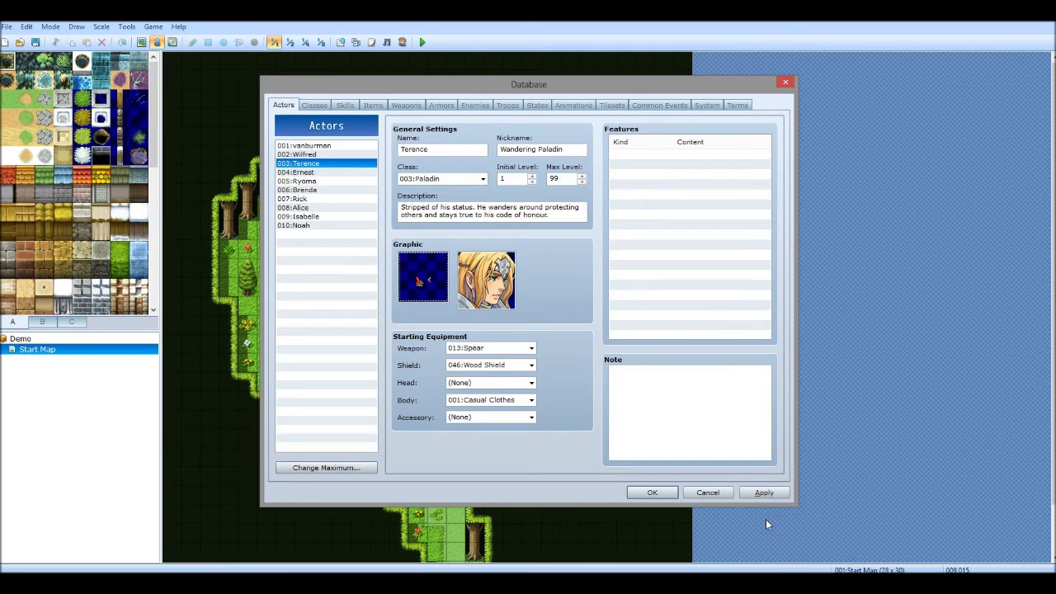
pyautogui.click(706, 493)
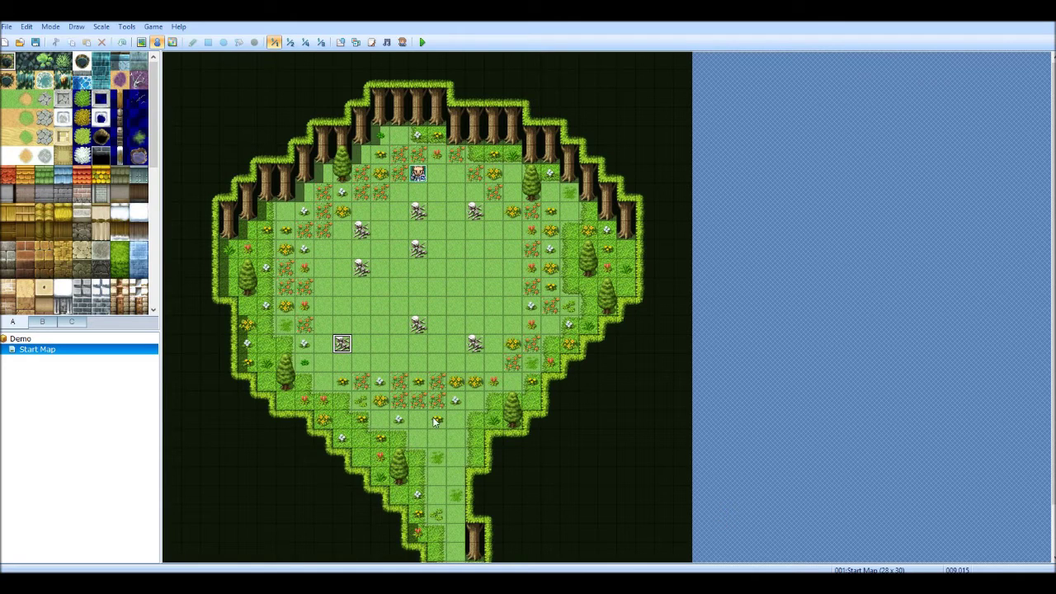
# Browse to Documents > The End of an Age > Graphics > Characters and preview the Thombas sheet
pyautogui.press('super+e')
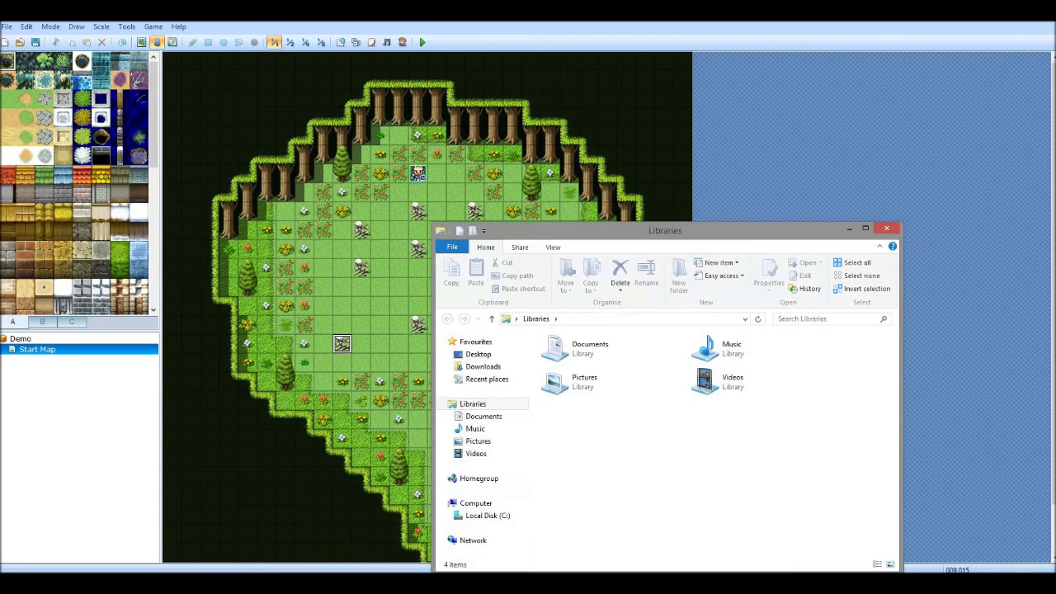
pyautogui.doubleClick(572, 352)
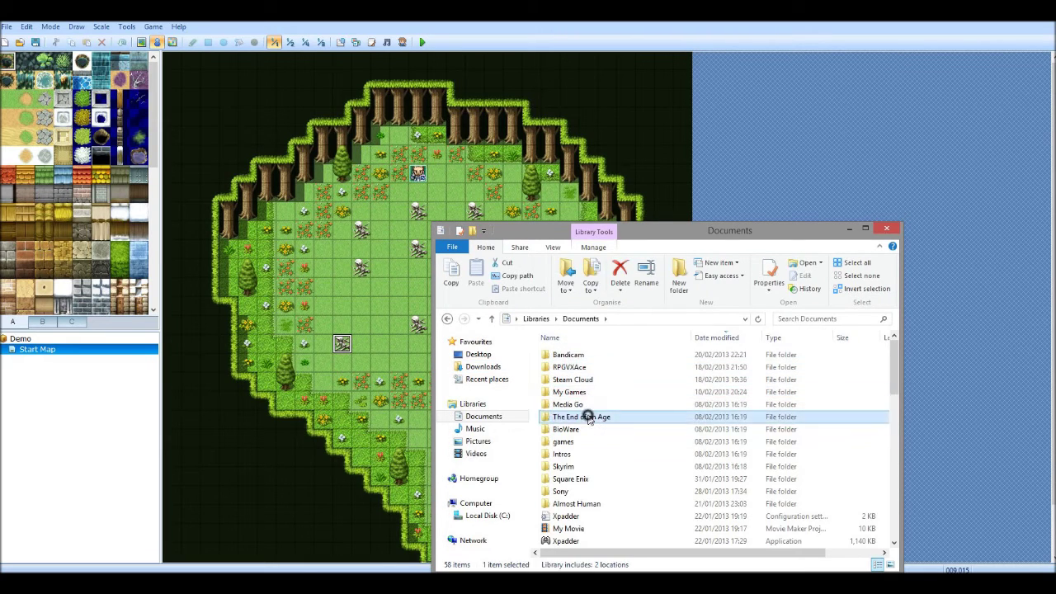
pyautogui.doubleClick(587, 417)
pyautogui.doubleClick(588, 392)
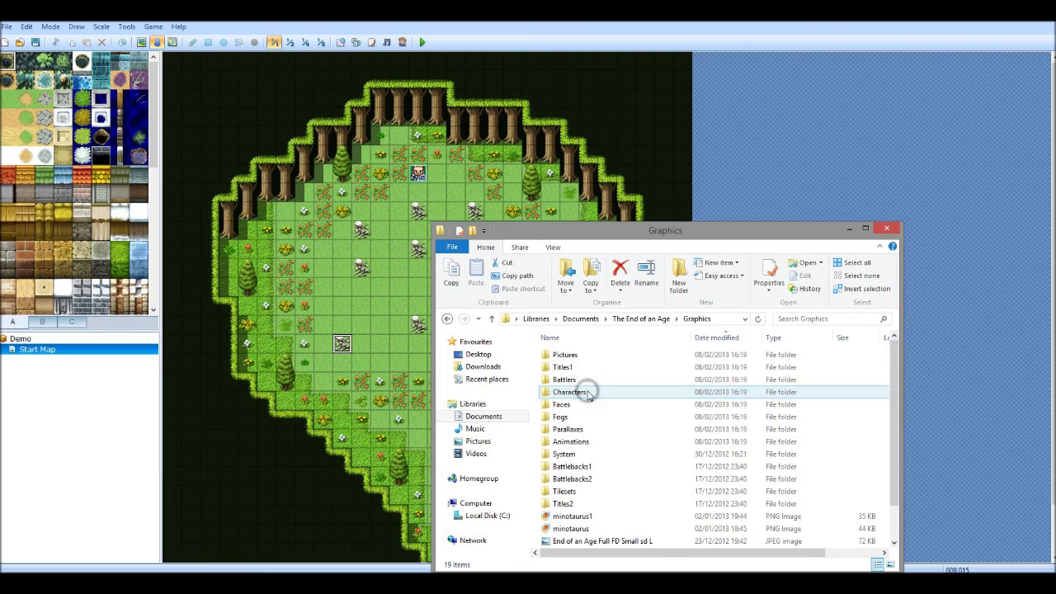
pyautogui.doubleClick(588, 381)
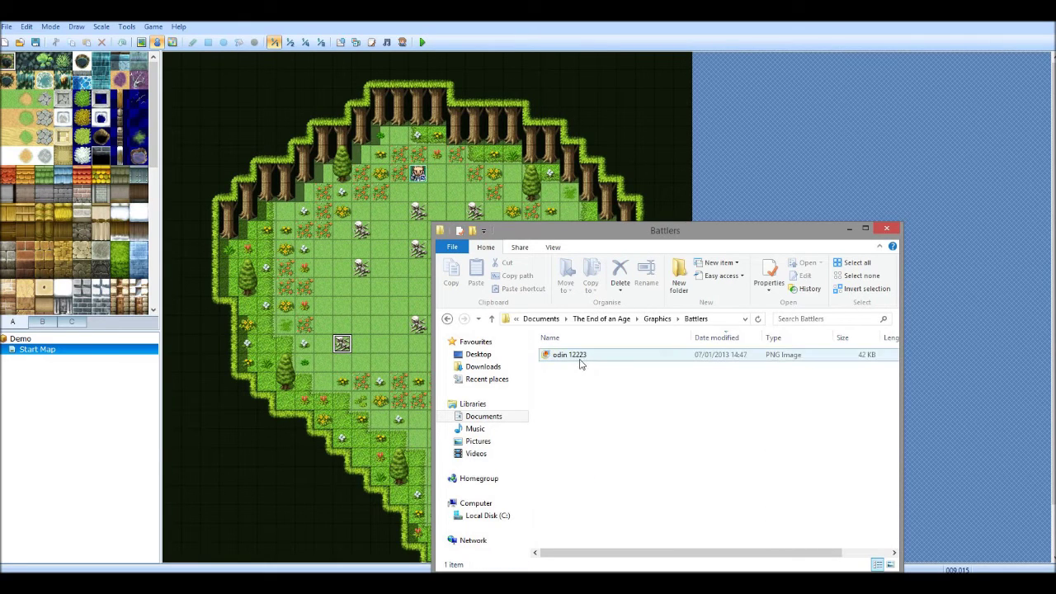
pyautogui.click(447, 319)
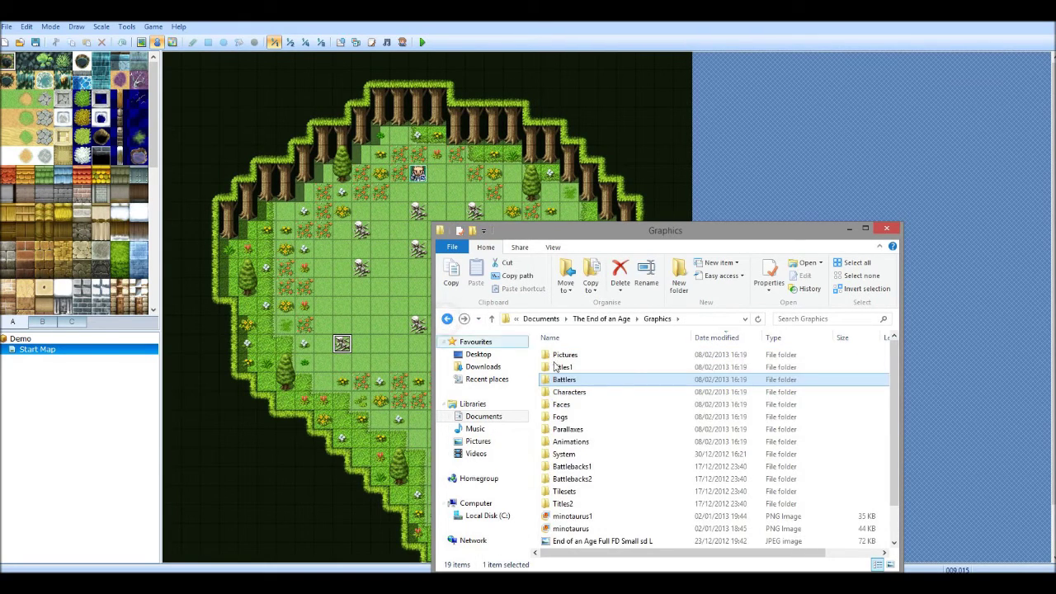
pyautogui.doubleClick(609, 398)
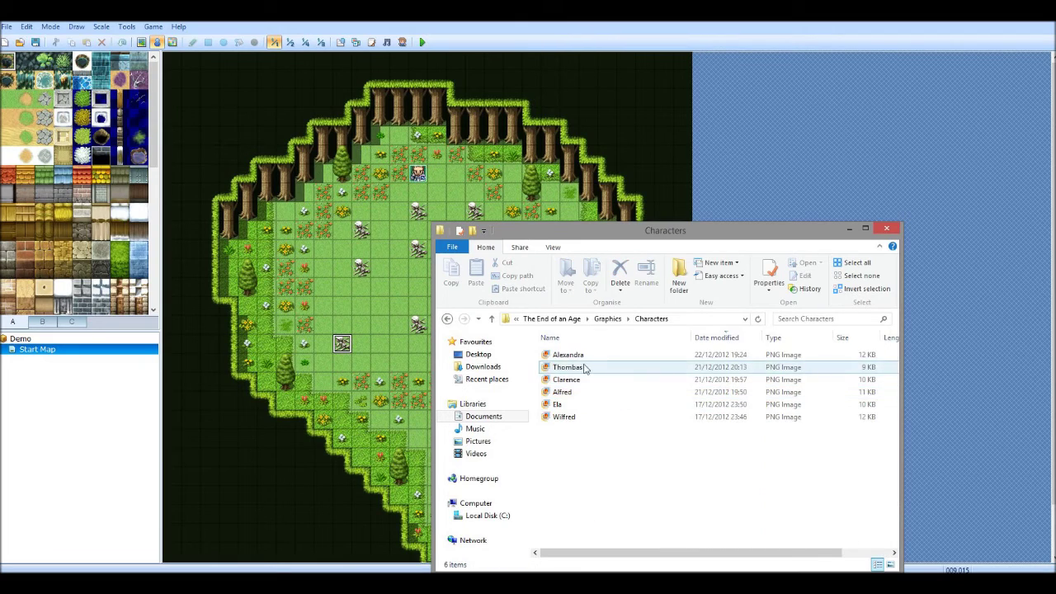
pyautogui.doubleClick(583, 366)
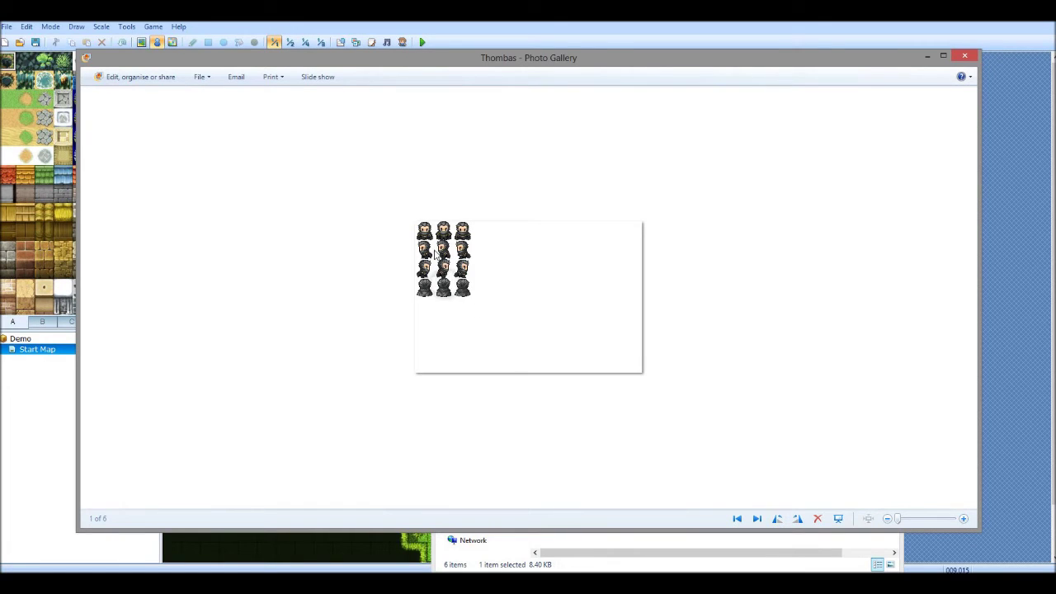
pyautogui.click(964, 58)
# Check the Thombas file's Details, confirming its 384 x 256 image size
pyautogui.rightClick(581, 367)
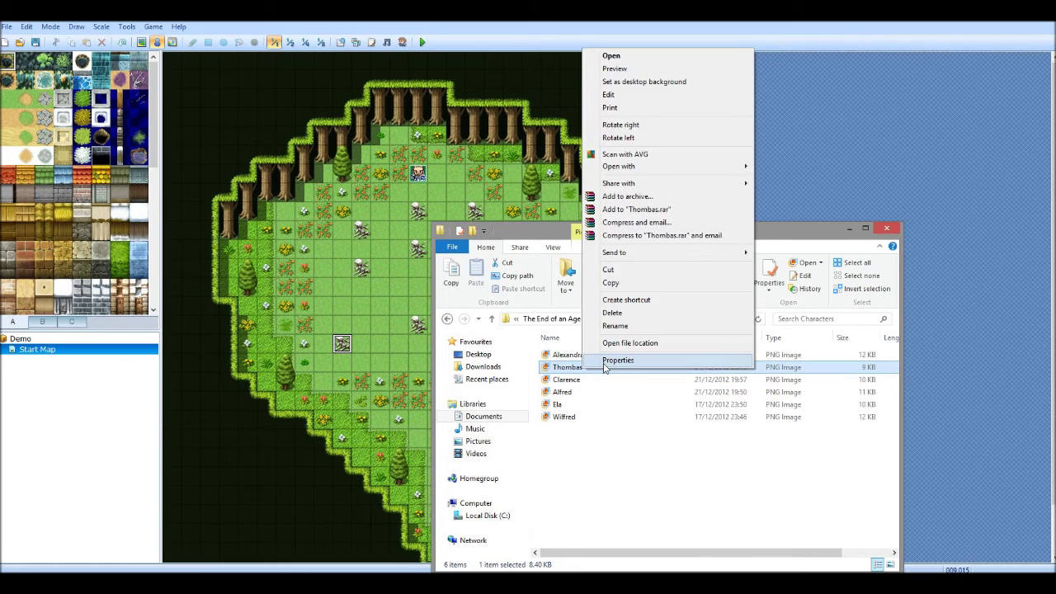
pyautogui.click(617, 361)
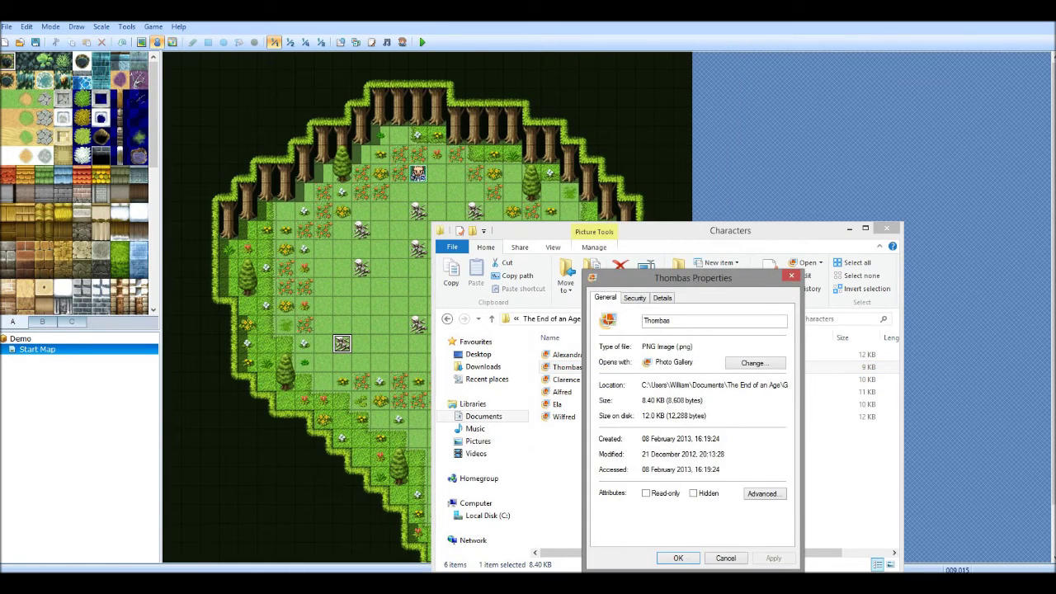
pyautogui.click(632, 297)
pyautogui.click(661, 297)
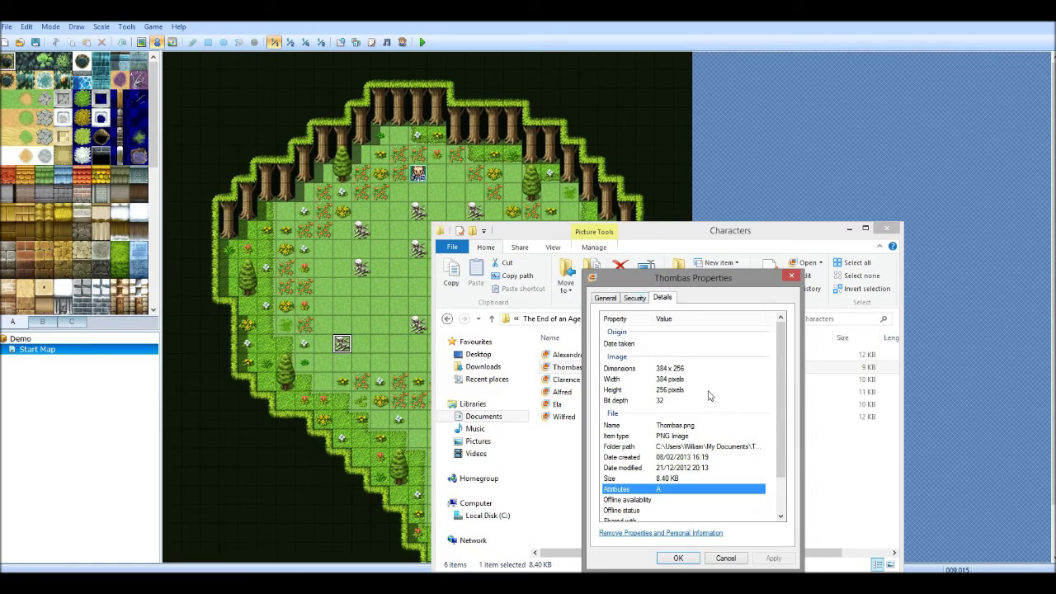
pyautogui.click(687, 368)
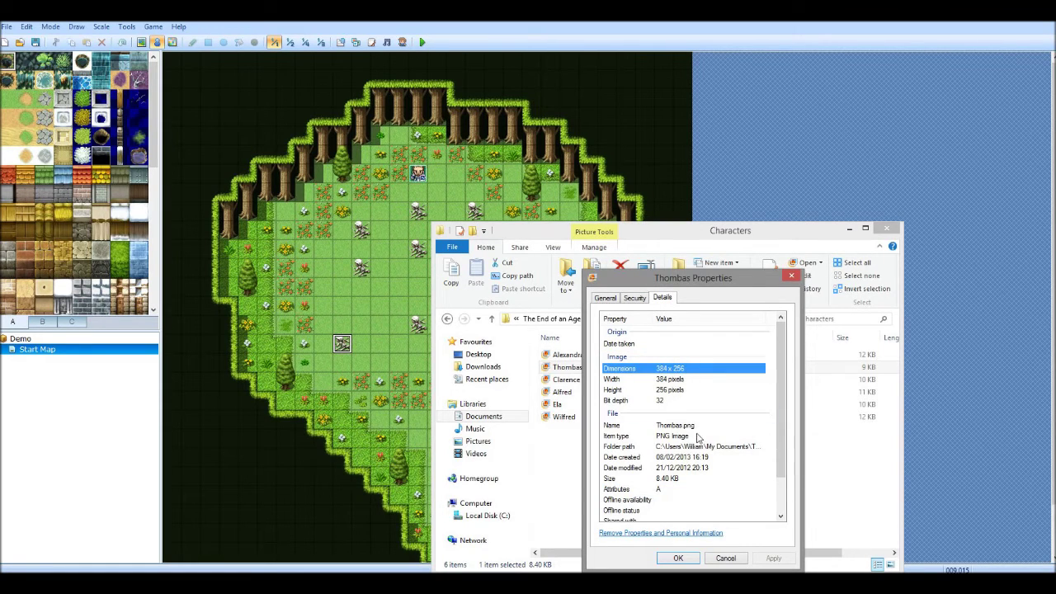
pyautogui.click(726, 558)
# On the Desktop, confirm the downloaded sprite image is 292 × 256, then open it in Paint
pyautogui.click(477, 354)
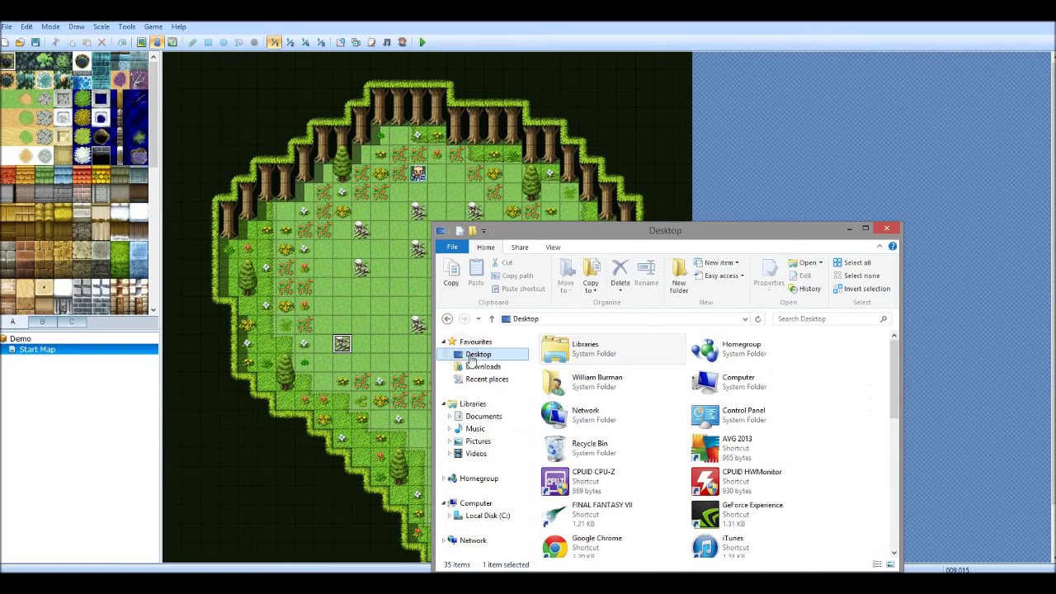
pyautogui.click(621, 449)
pyautogui.scroll(-5, 635, 450)
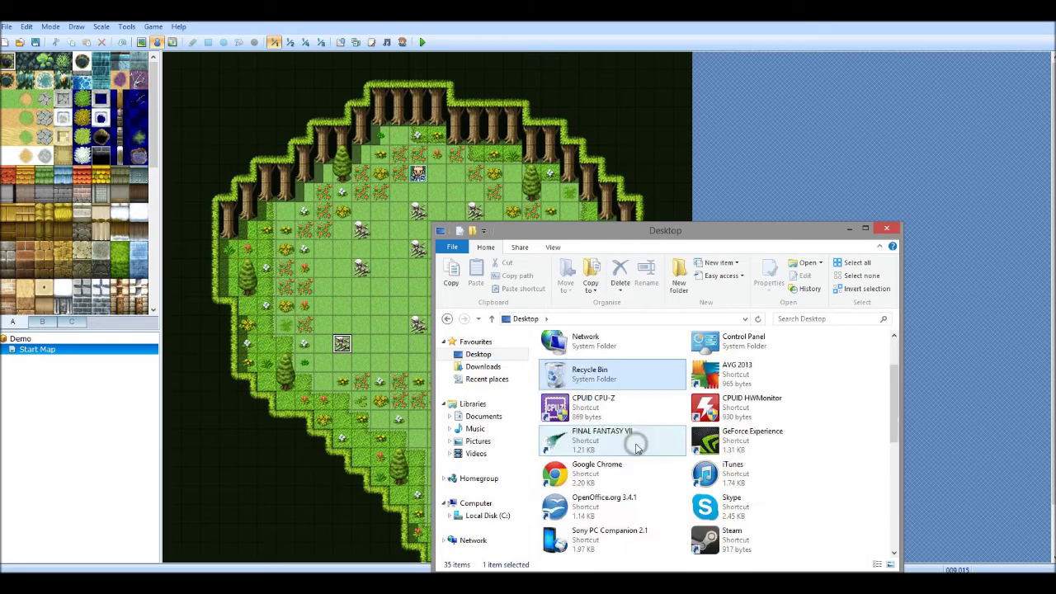
pyautogui.rightClick(622, 469)
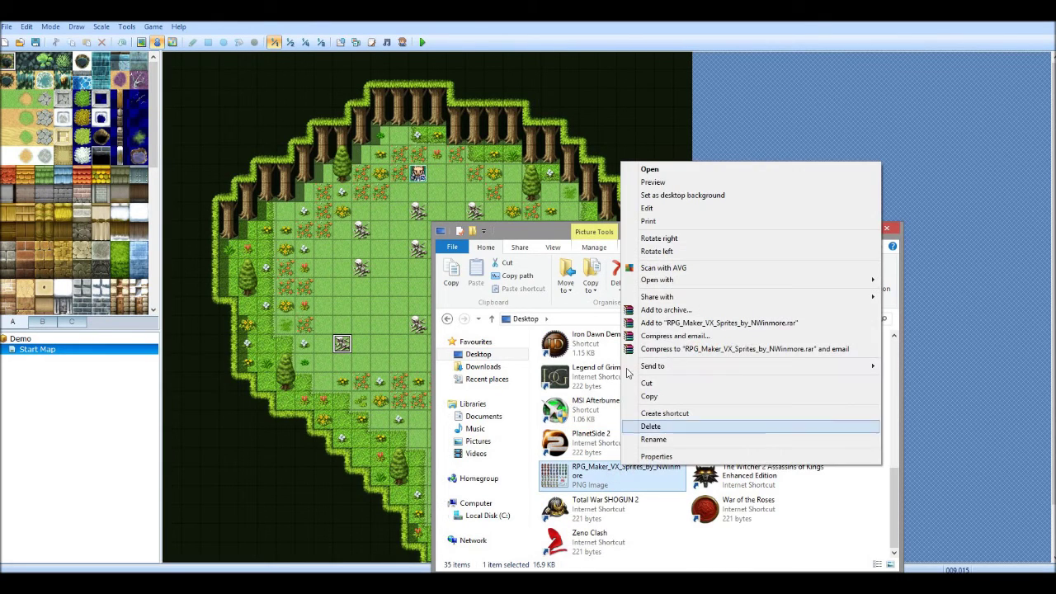
pyautogui.click(657, 457)
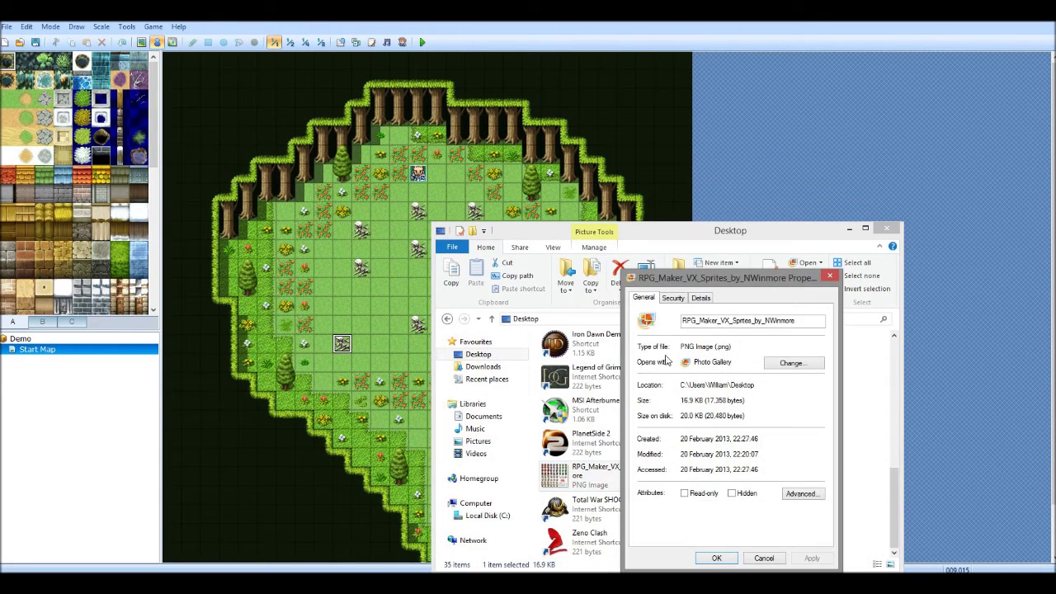
pyautogui.click(698, 299)
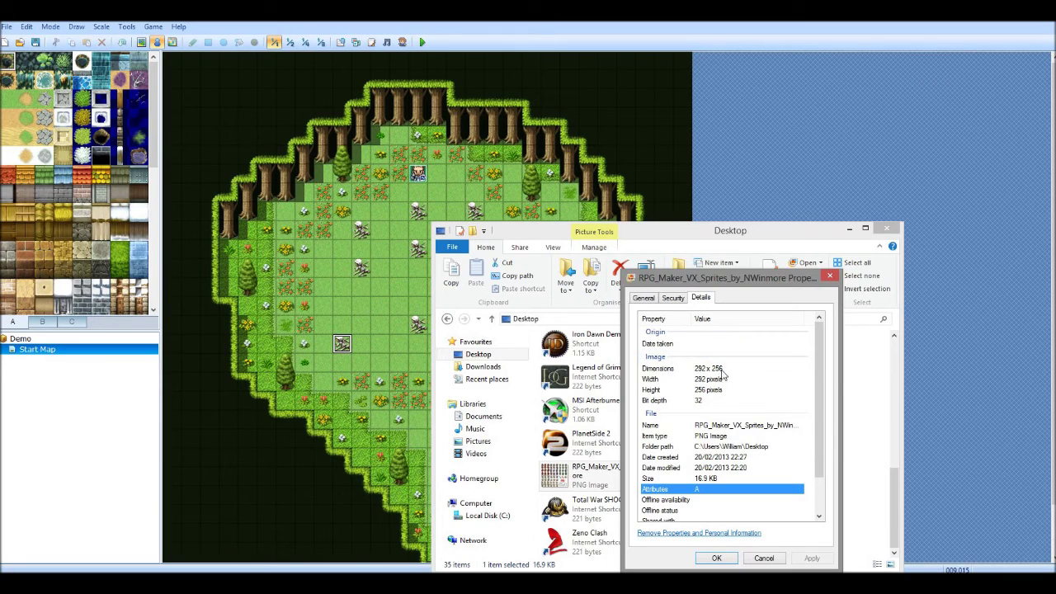
pyautogui.click(735, 560)
pyautogui.rightClick(649, 471)
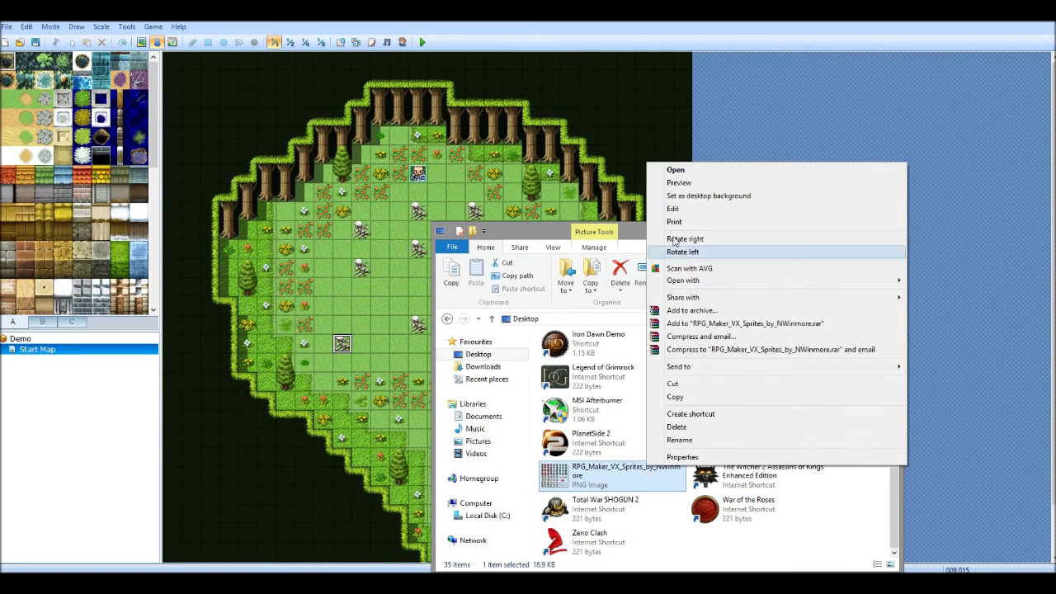
pyautogui.click(673, 209)
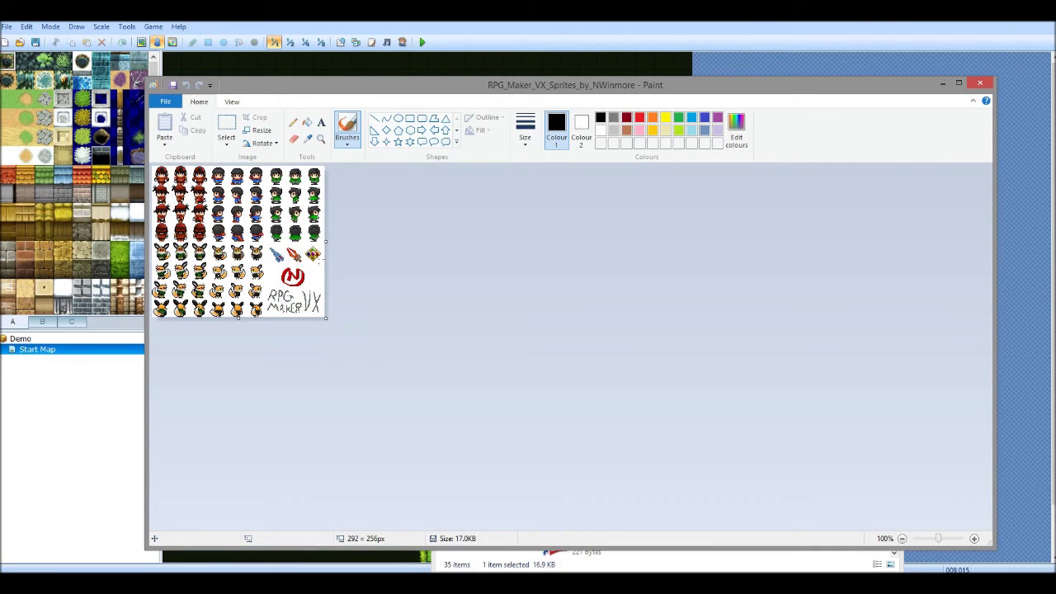
# Widen the canvas to 350 px and stretch the selected sprites to fill the 350 px width
pyautogui.moveTo(326, 242); pyautogui.dragTo(359, 242)
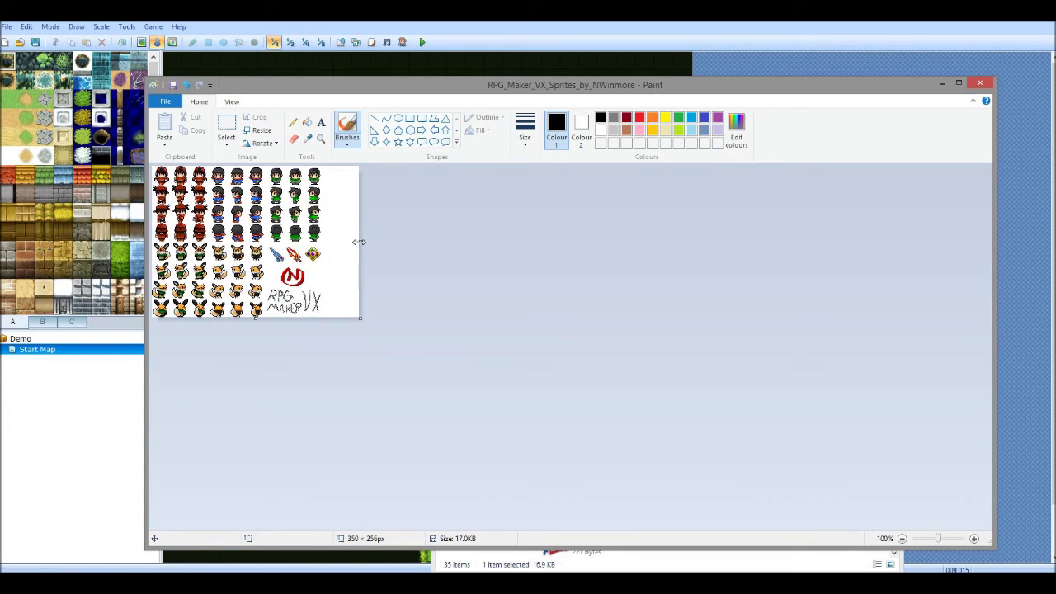
pyautogui.click(226, 125)
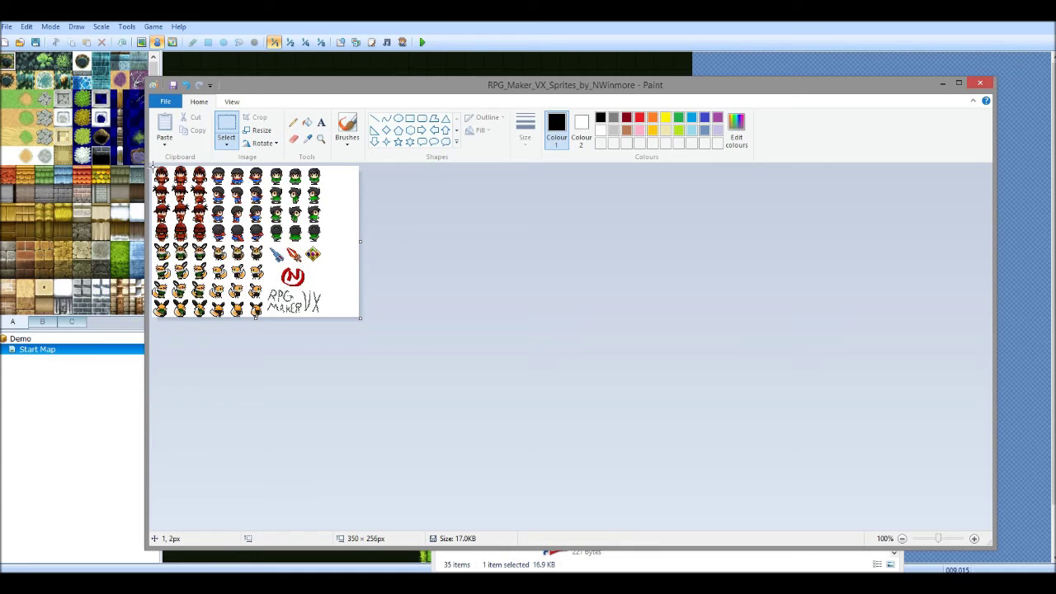
pyautogui.moveTo(152, 165); pyautogui.dragTo(325, 317)
pyautogui.moveTo(320, 319); pyautogui.dragTo(317, 320)
pyautogui.moveTo(321, 320); pyautogui.dragTo(321, 319)
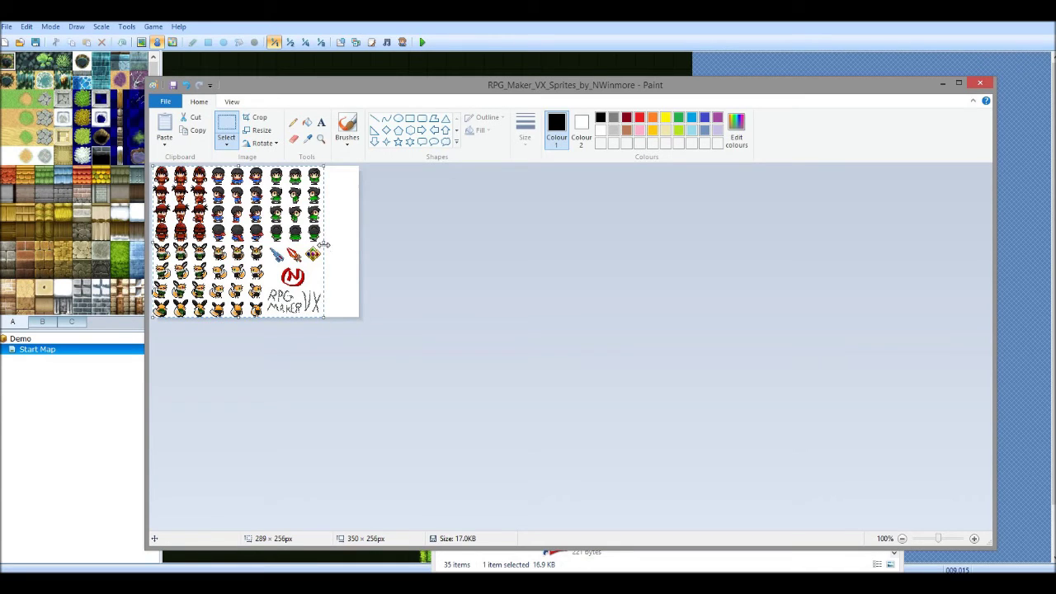
pyautogui.moveTo(323, 242); pyautogui.dragTo(360, 249)
pyautogui.click(396, 254)
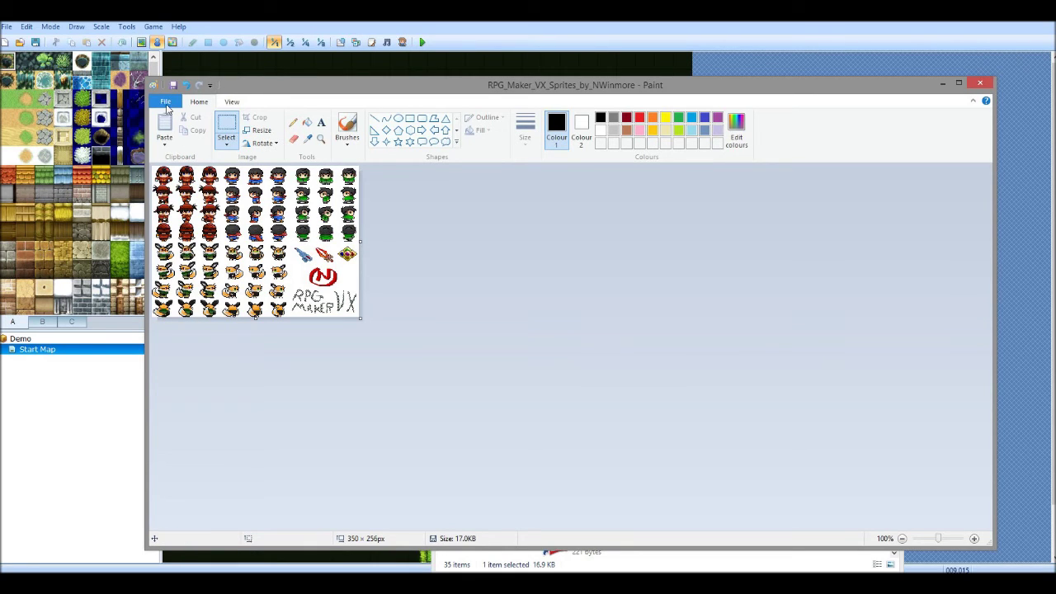
# Save the resized sprite sheet and close Paint and the Desktop window
pyautogui.click(174, 85)
pyautogui.click(979, 84)
pyautogui.click(887, 229)
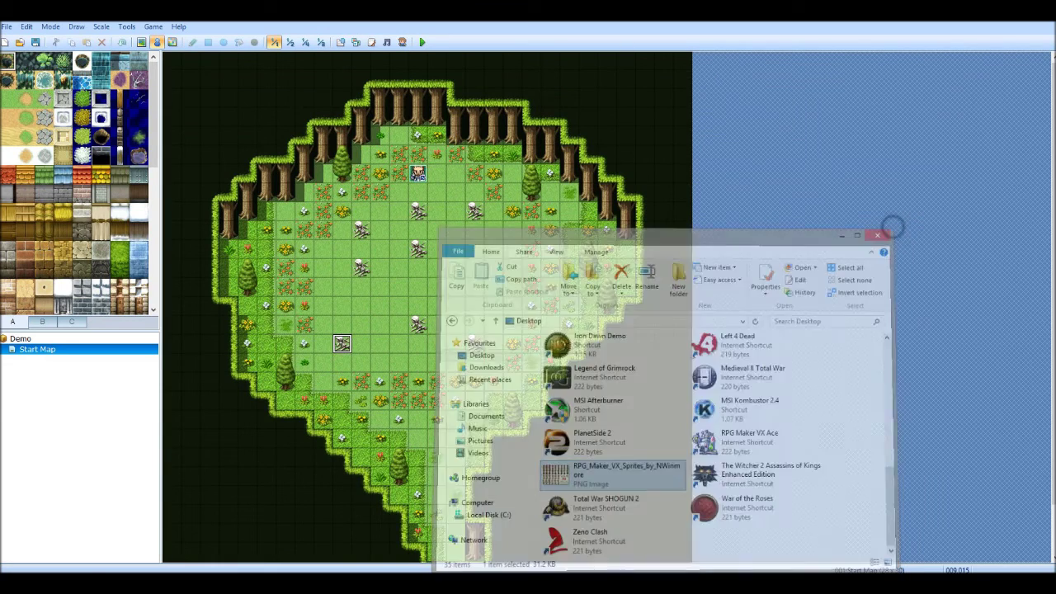
# Delete the old RPG_Maker_VX_Sprites sheet from Graphics/Characters
pyautogui.click(357, 42)
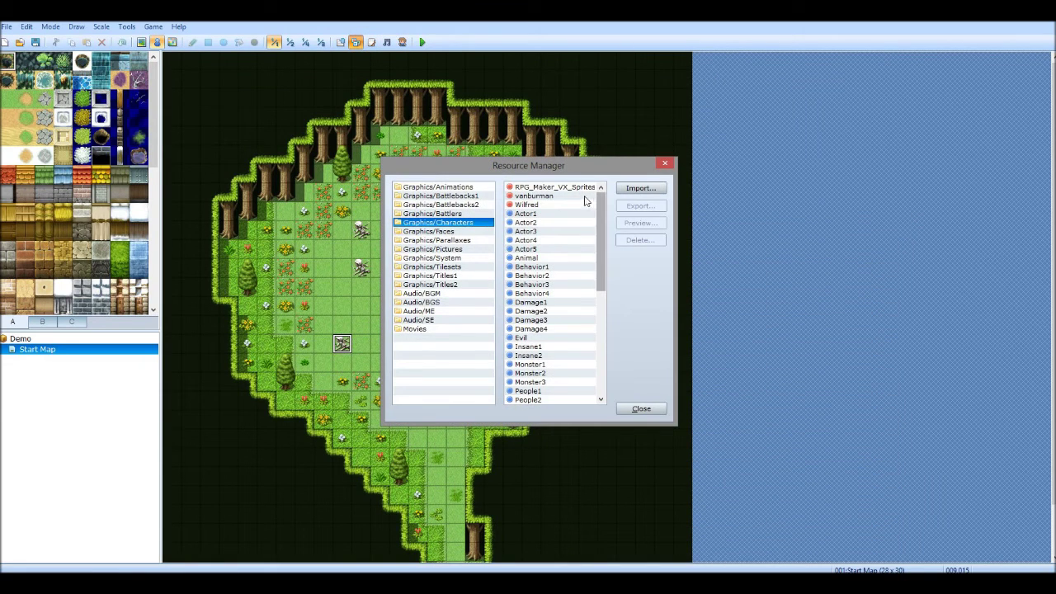
pyautogui.click(555, 187)
pyautogui.click(640, 240)
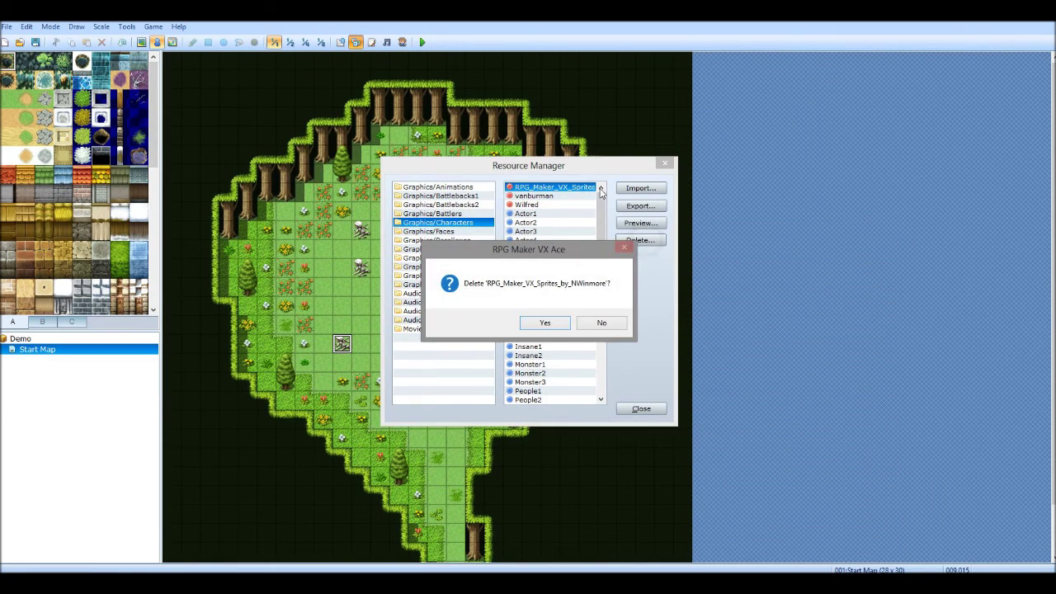
pyautogui.click(564, 324)
# Import the resized sprite sheet with white as transparent and translucent colour
pyautogui.click(629, 190)
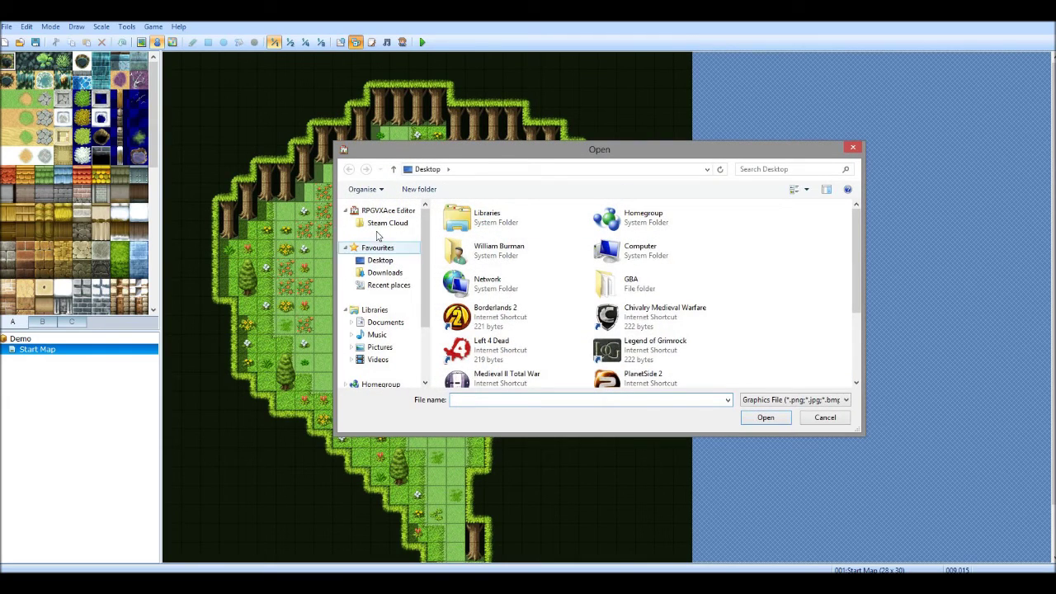
pyautogui.click(701, 324)
pyautogui.scroll(-2, 697, 318)
pyautogui.click(688, 309)
pyautogui.doubleClick(689, 309)
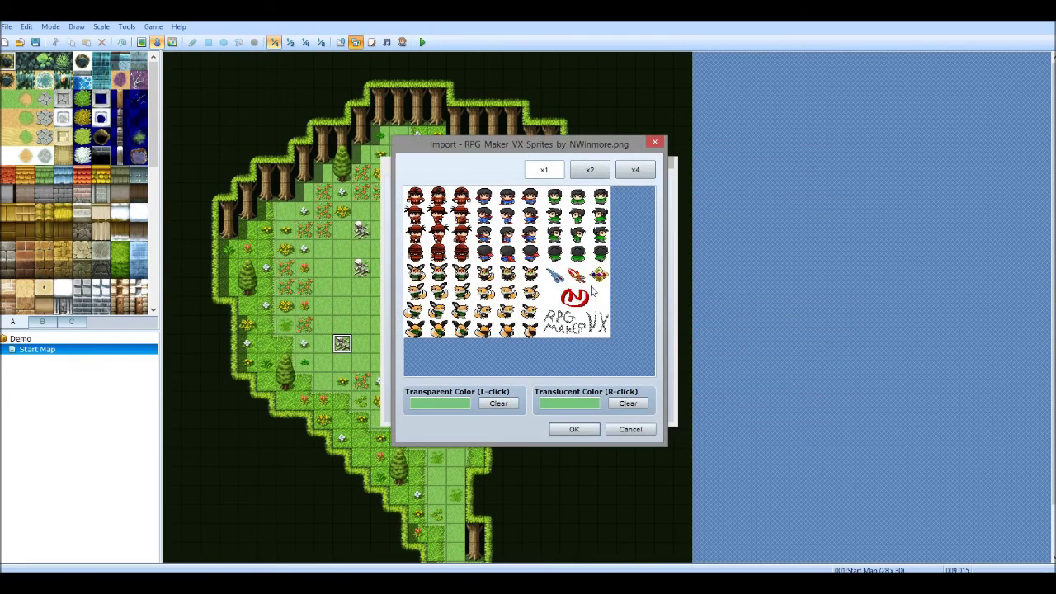
pyautogui.click(445, 229)
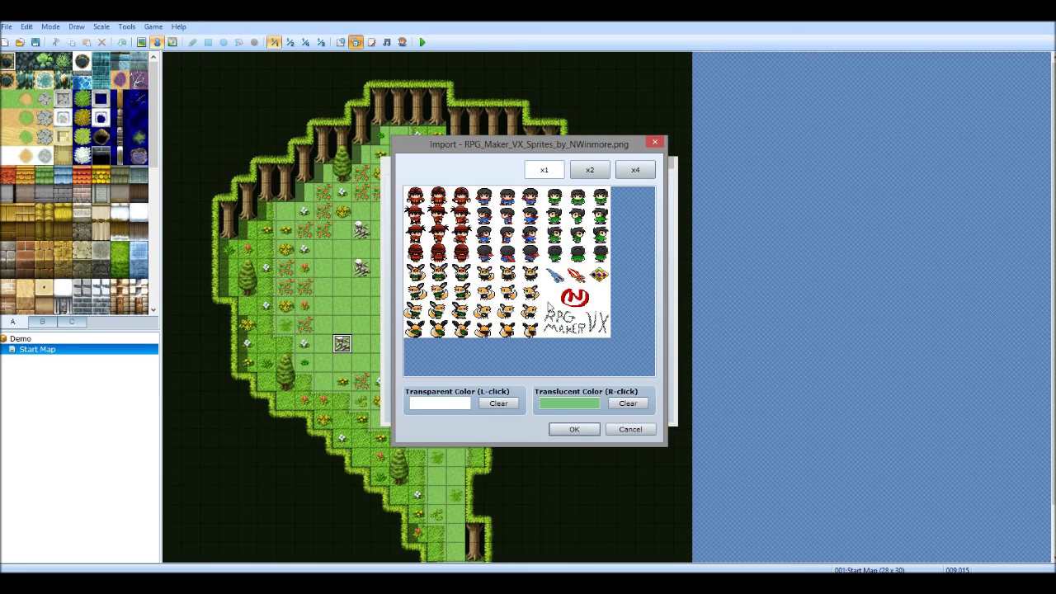
pyautogui.rightClick(549, 304)
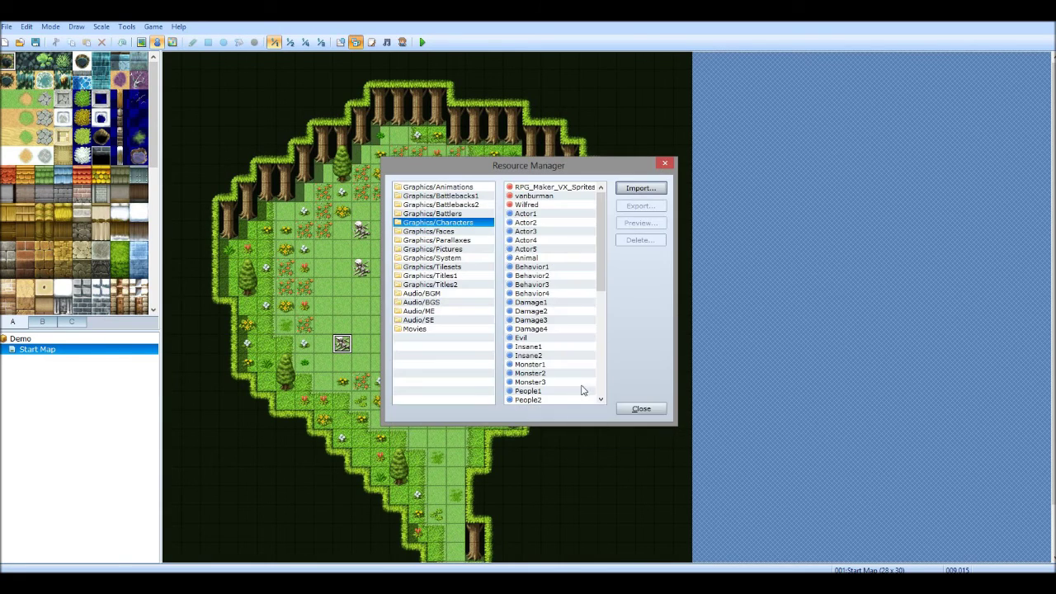
pyautogui.click(641, 409)
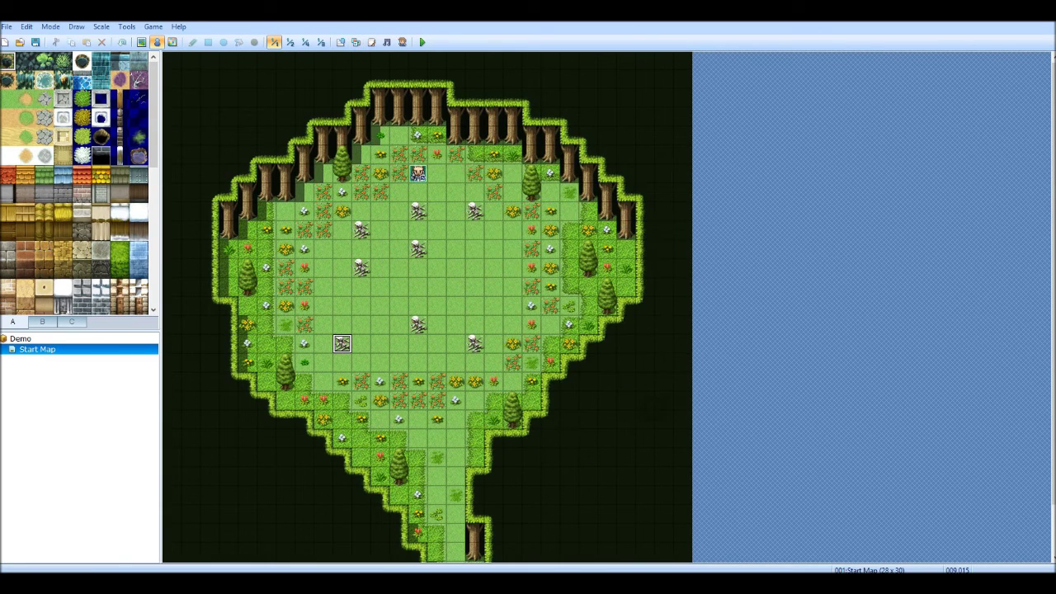
pyautogui.click(125, 26)
# Assign Terence a character from the RPG_Maker_VX_Sprites sheet as his graphic, then close the Database
pyautogui.click(147, 41)
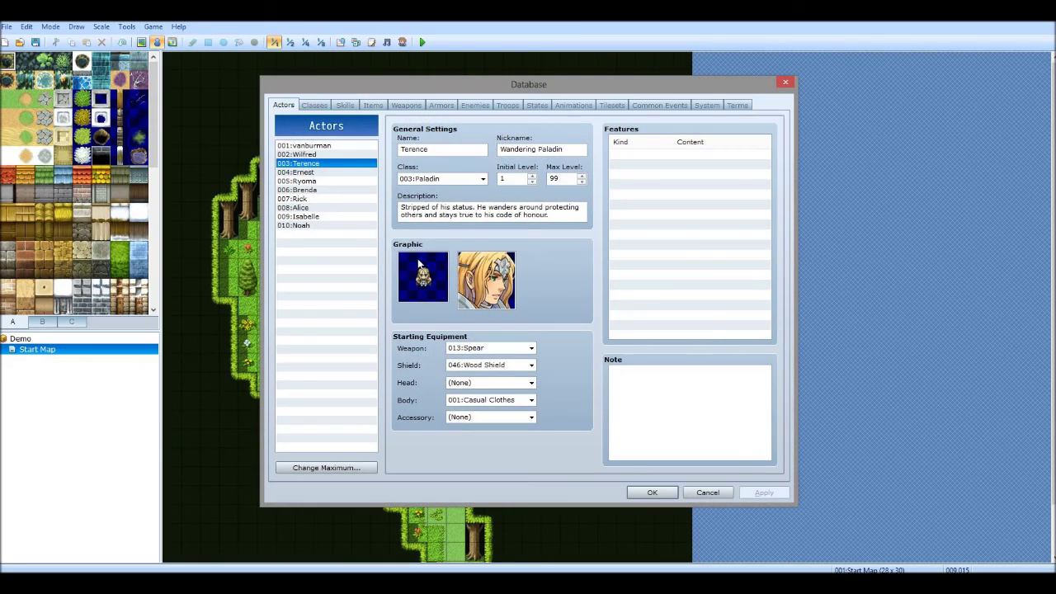
pyautogui.doubleClick(420, 262)
pyautogui.click(401, 198)
pyautogui.click(491, 229)
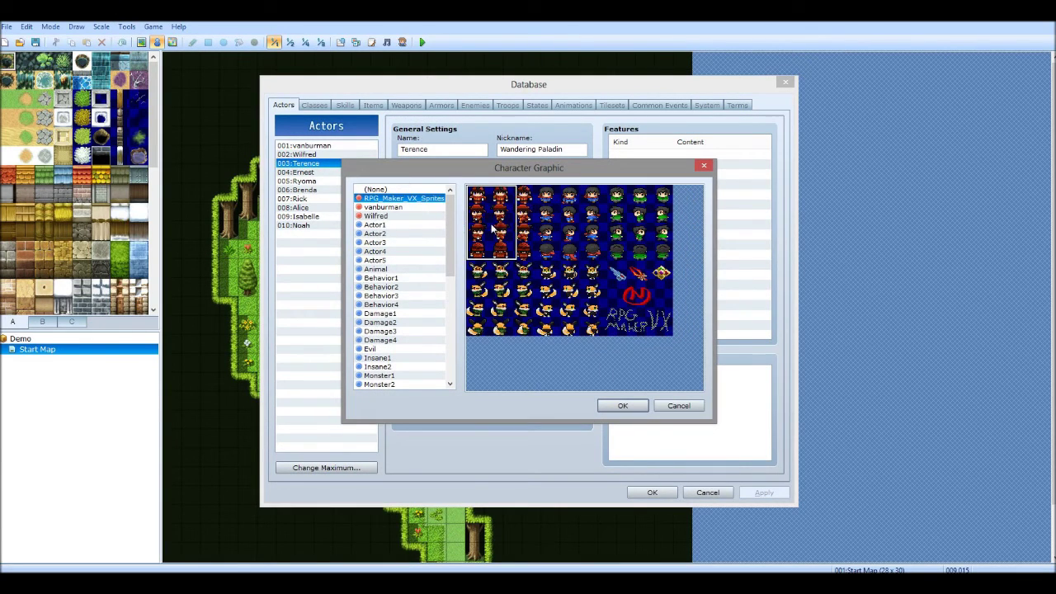
pyautogui.doubleClick(540, 231)
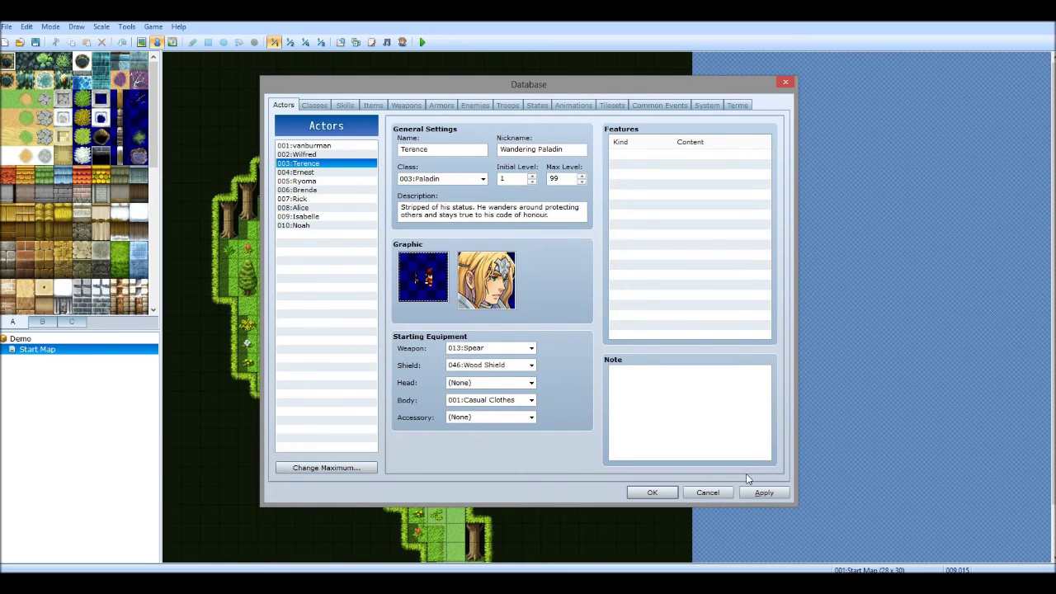
pyautogui.click(658, 492)
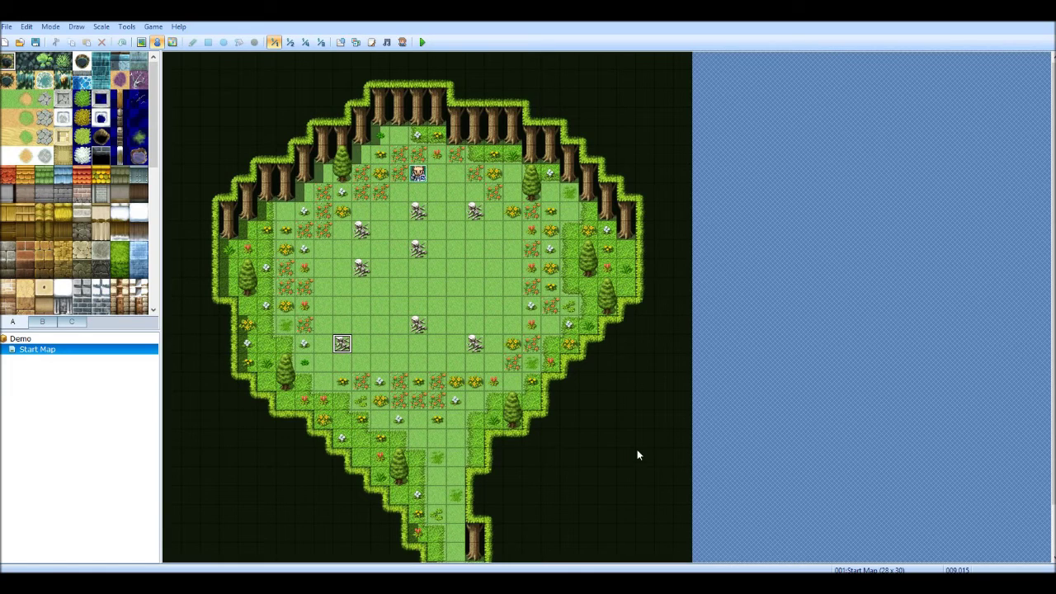
pyautogui.click(403, 42)
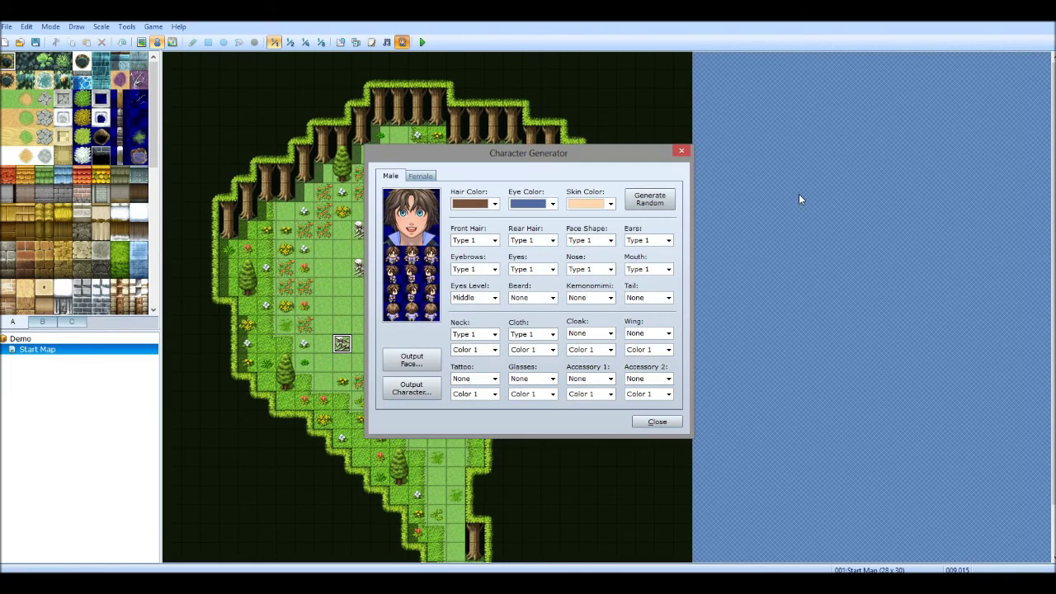
pyautogui.click(680, 153)
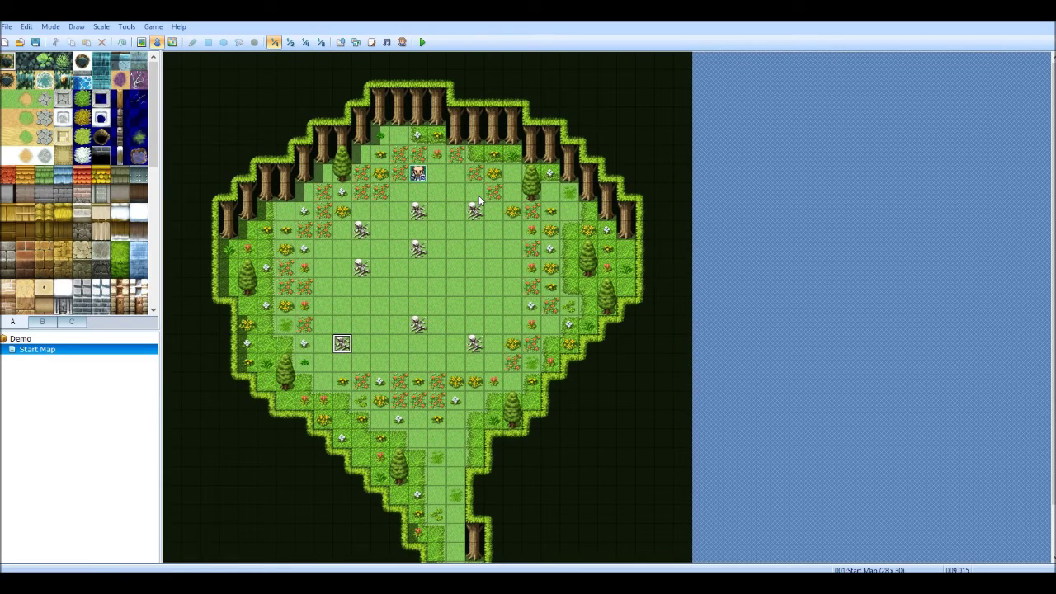